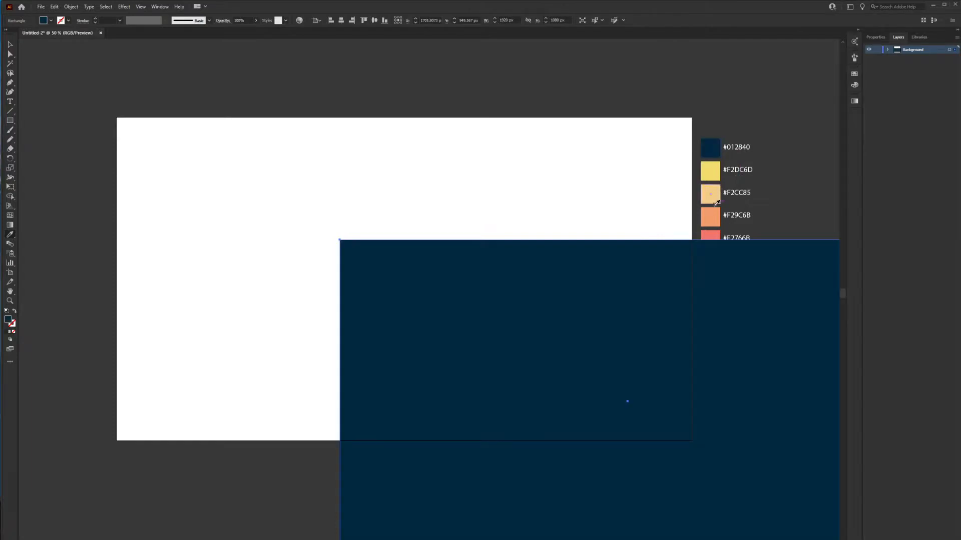
Move the dark blue rectangle onto the artboard and align it to the artboard's horizontal and vertical center
key(v)
drag(646, 325, 444, 238)
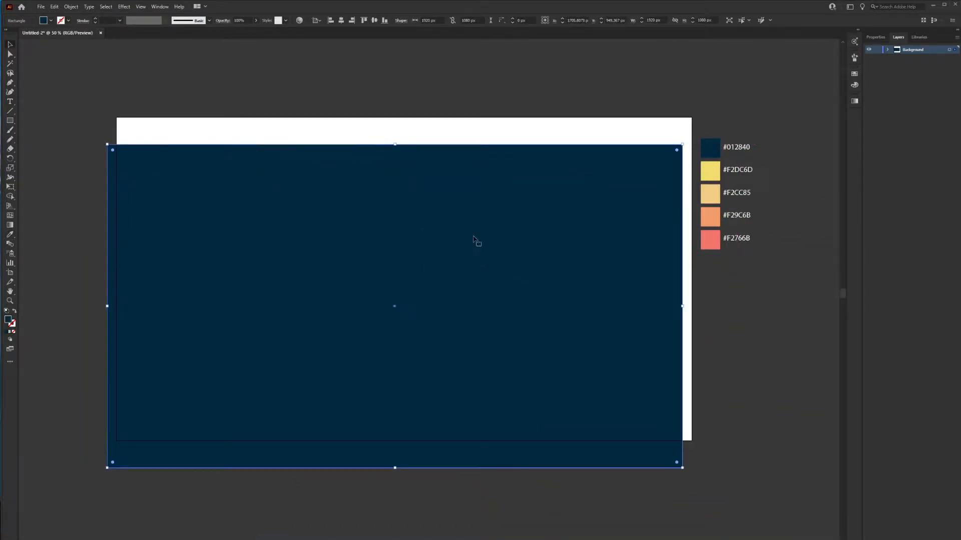
click(876, 37)
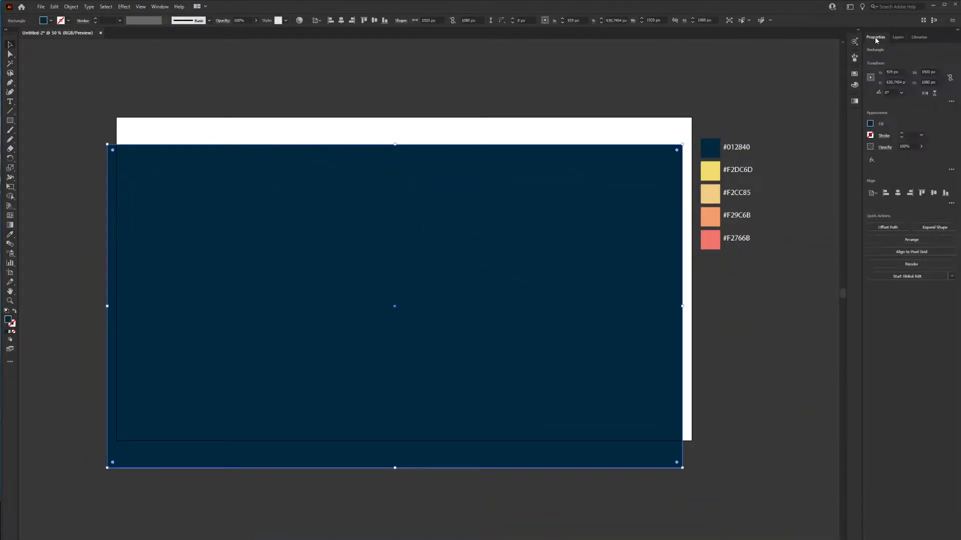
click(898, 192)
click(933, 193)
click(755, 346)
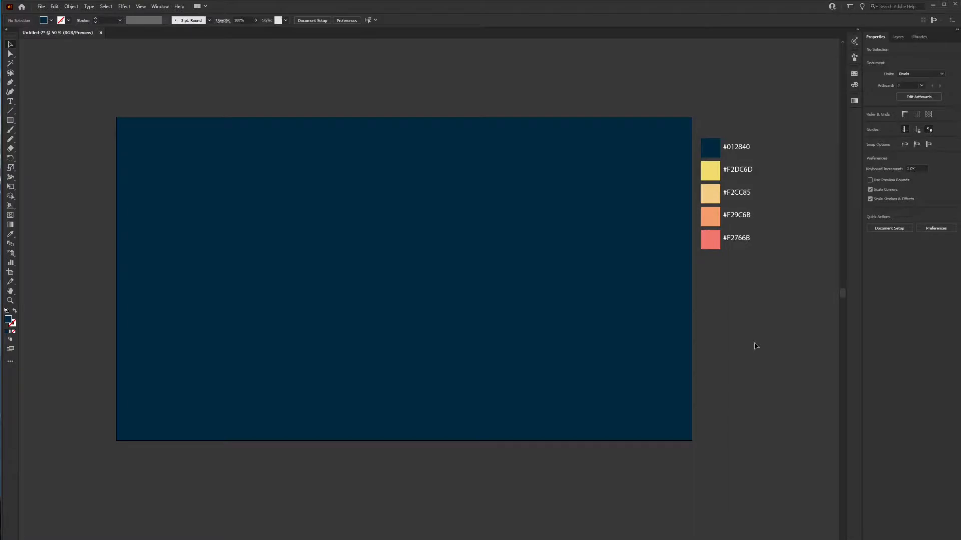
Apply a linear gradient fill to the background rectangle
key(period)
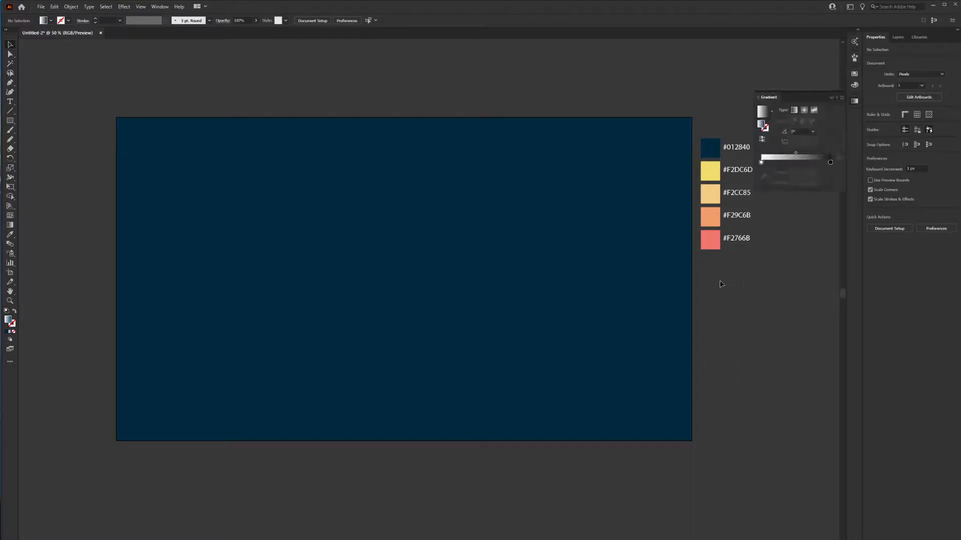
click(584, 254)
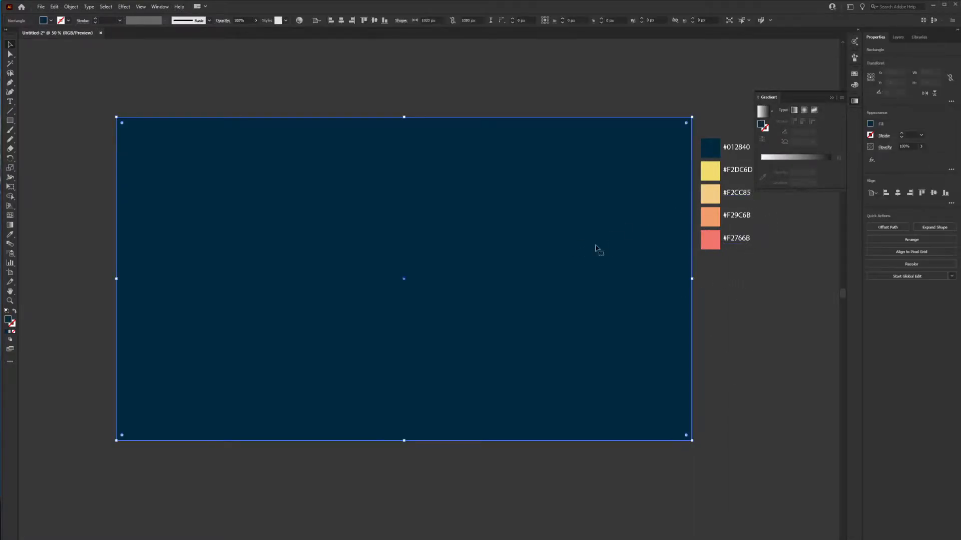
click(796, 110)
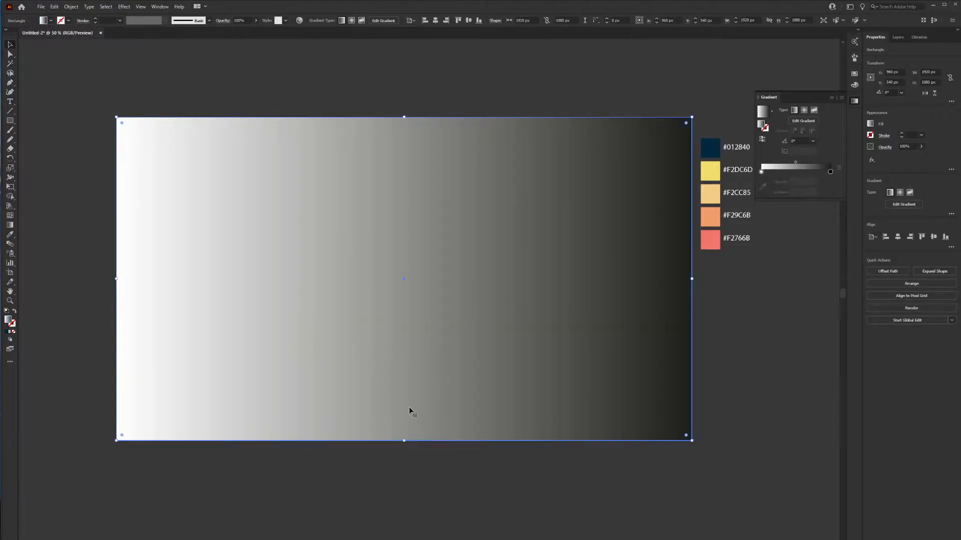
Set the background gradient's start stop to dark blue #012840 and its end stop to orange #F29C6B
double_click(761, 172)
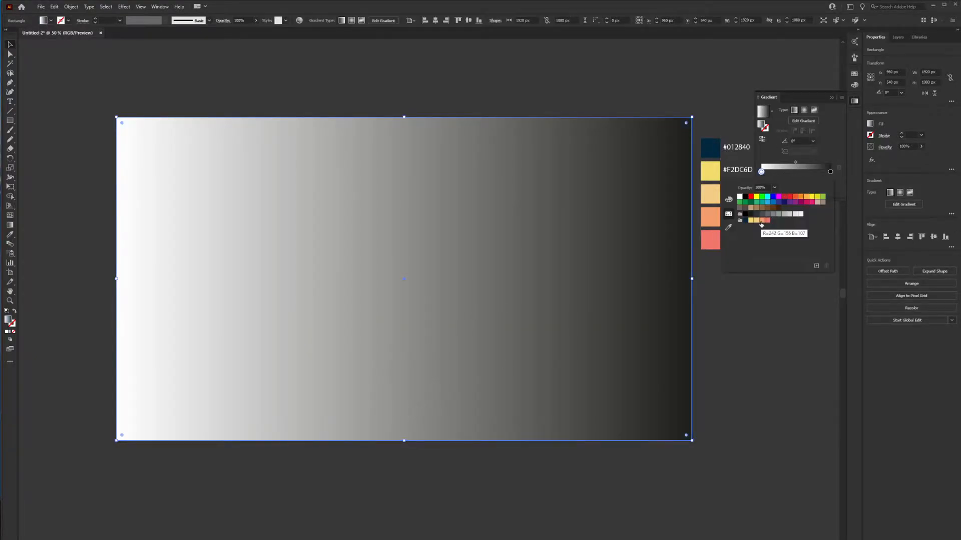
click(760, 221)
click(831, 172)
double_click(830, 172)
click(767, 221)
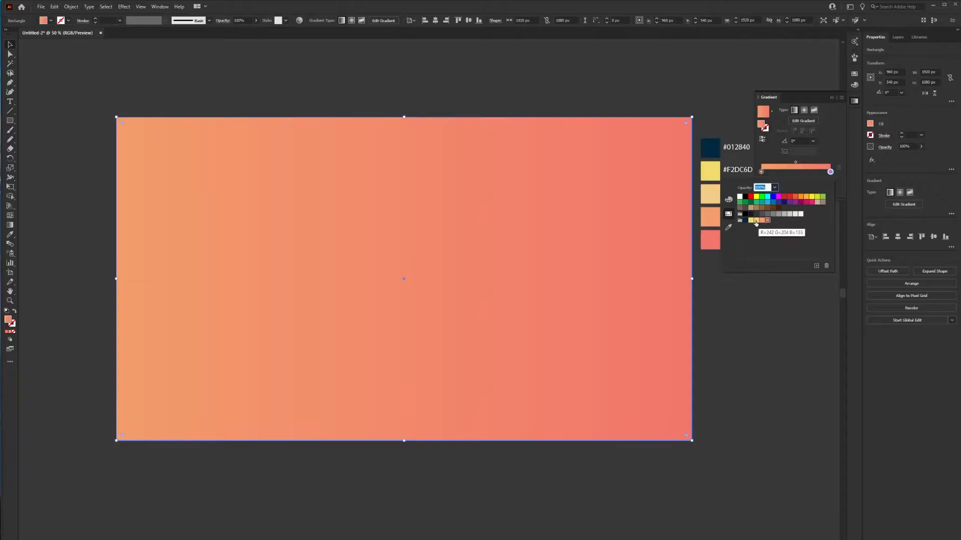
click(761, 220)
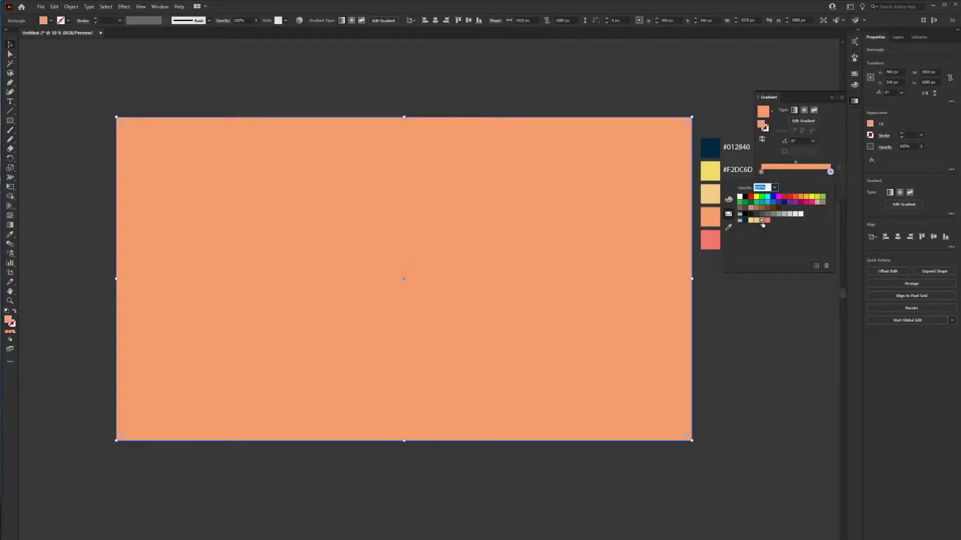
click(761, 171)
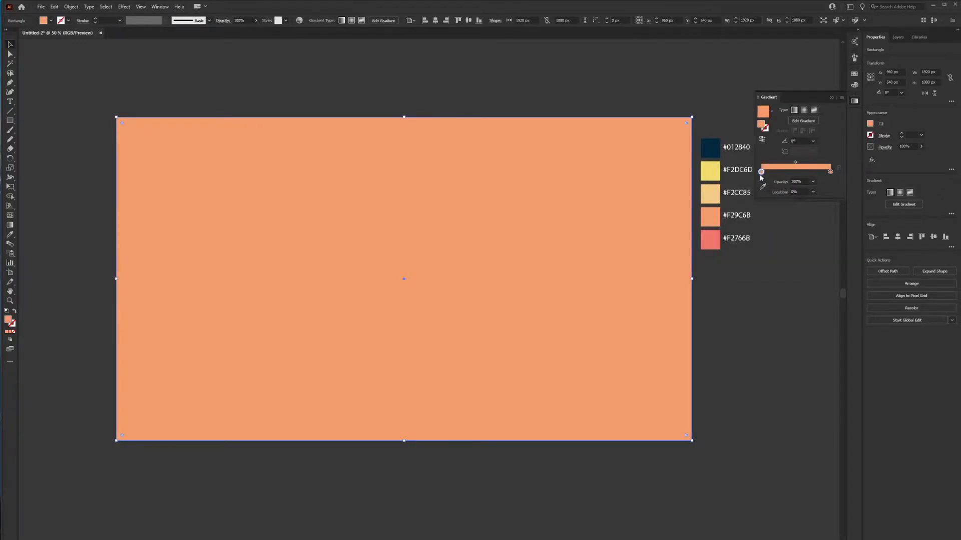
double_click(761, 172)
click(745, 221)
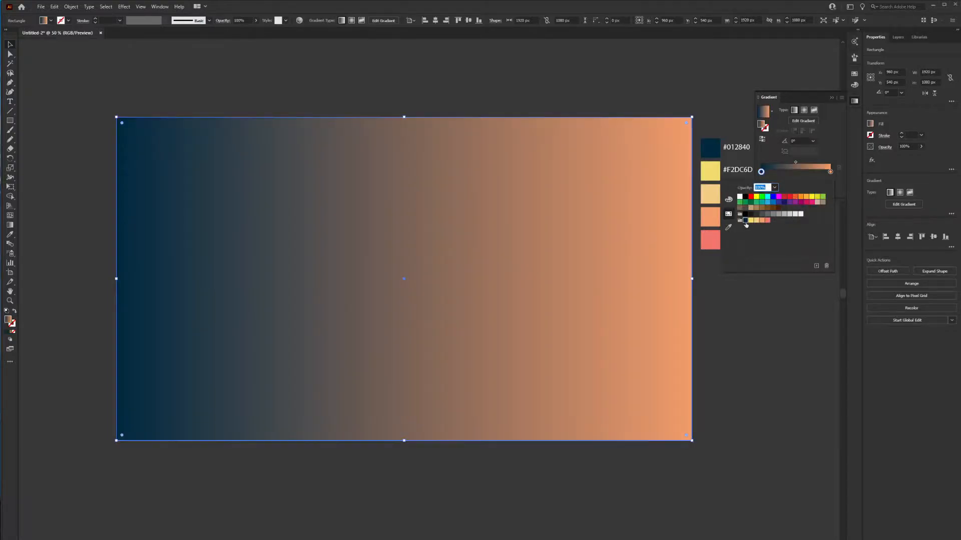
click(873, 414)
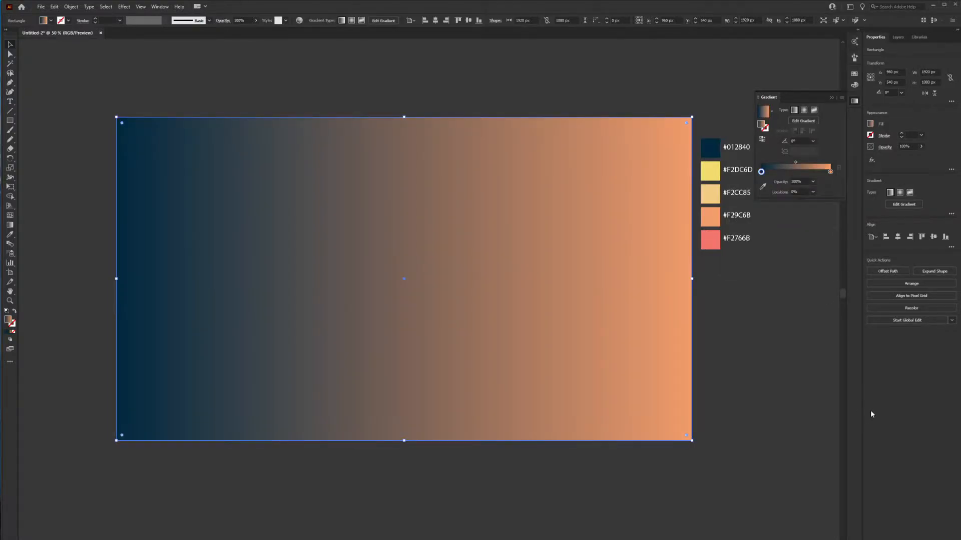
Redirect the background gradient vertically, running from dark blue at the rectangle's bottom edge to orange at its top edge
key(g)
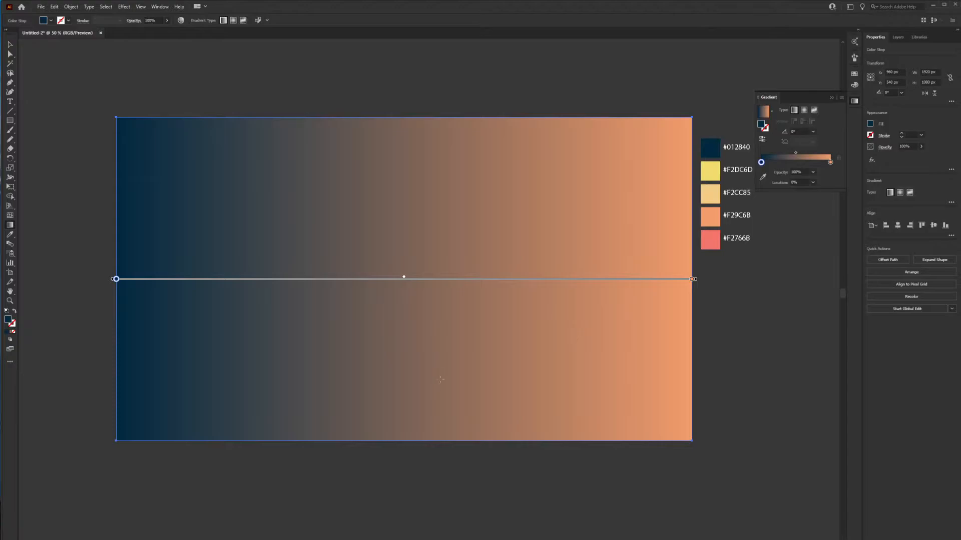
drag(413, 439, 414, 117)
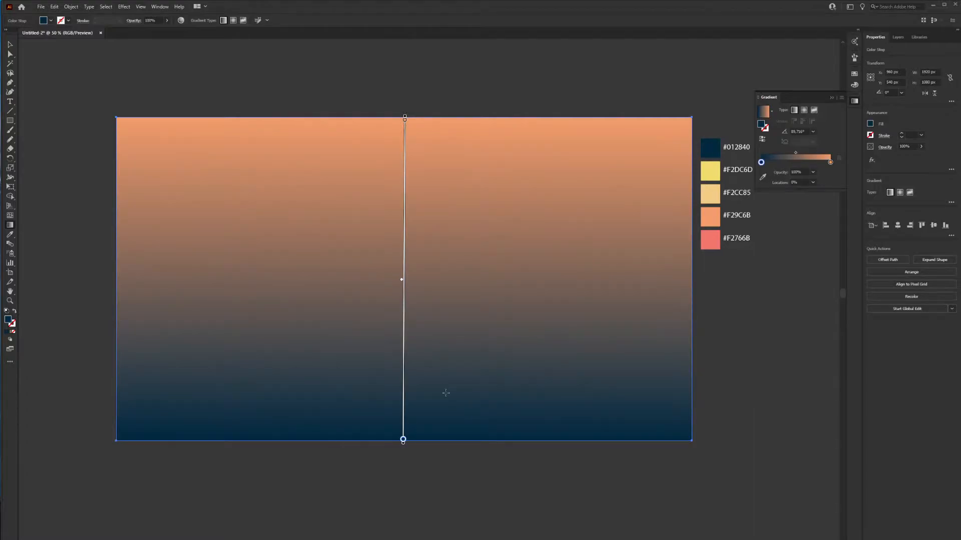
key(v)
click(457, 491)
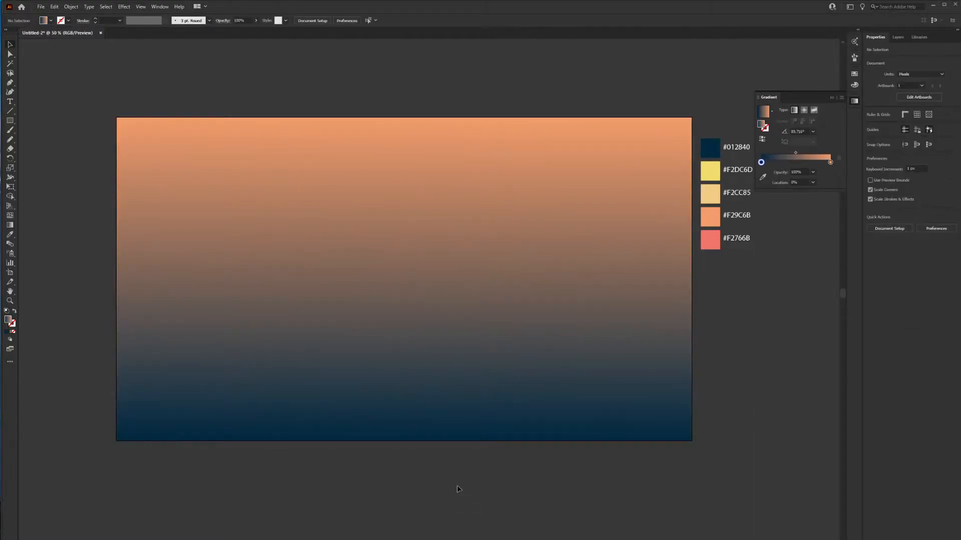
click(830, 98)
Lock the Background layer and create a new layer named Mountains
click(896, 38)
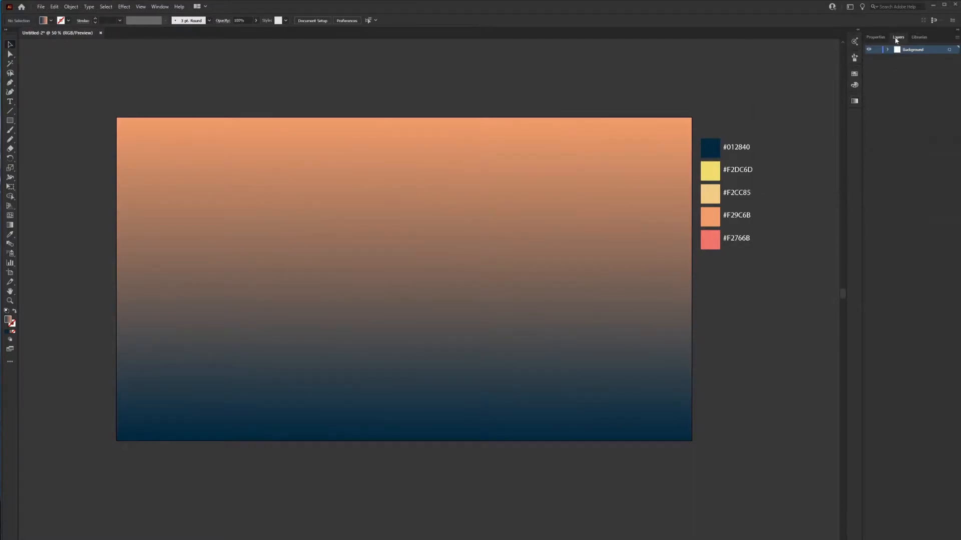
click(877, 50)
click(935, 539)
double_click(908, 50)
text(Mountains)
key(Return)
click(868, 37)
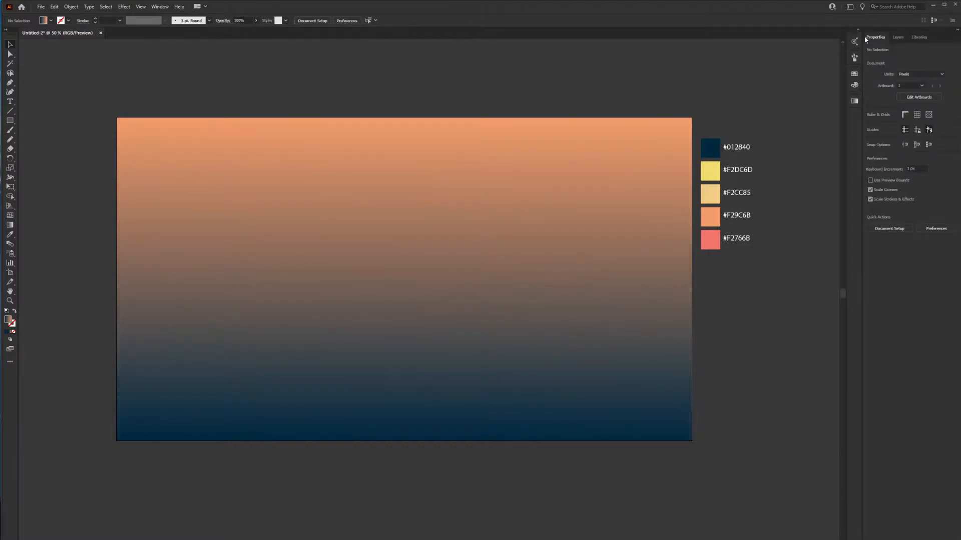
Draw a closed jagged mountain with the Pen tool, from the artboard's right edge over an upper-right peak down to the lower-left corner
click(10, 85)
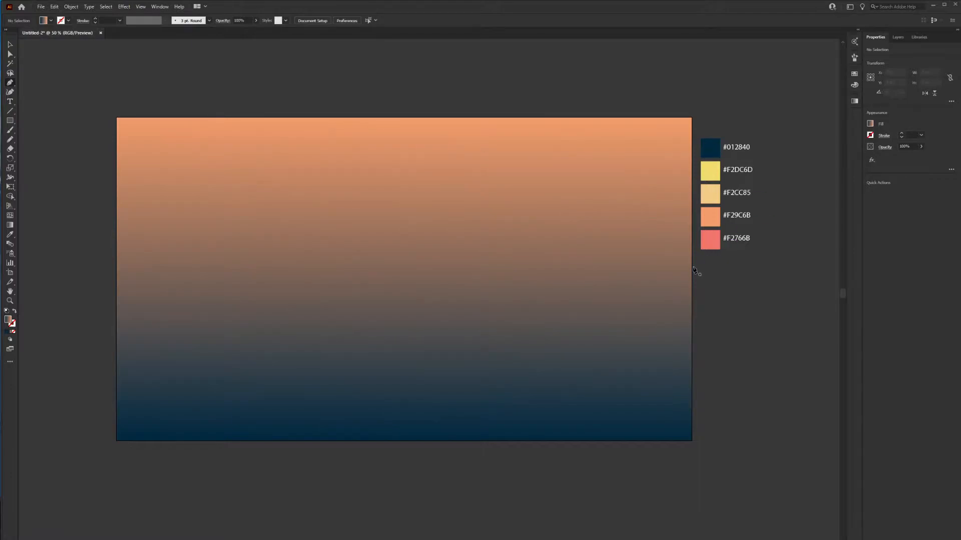
drag(694, 265, 660, 254)
click(656, 252)
click(651, 253)
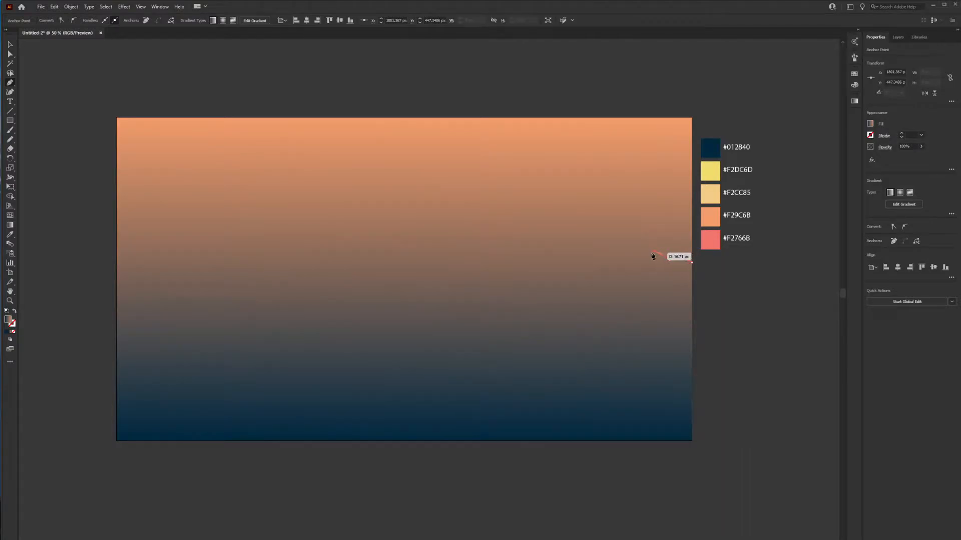
click(642, 247)
click(628, 231)
click(613, 218)
click(601, 194)
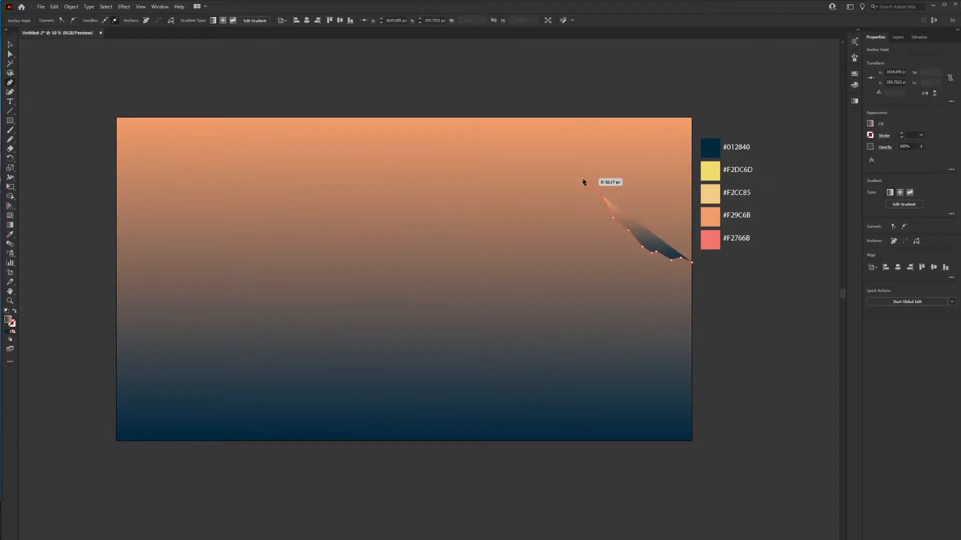
click(581, 178)
click(576, 167)
click(559, 158)
click(553, 150)
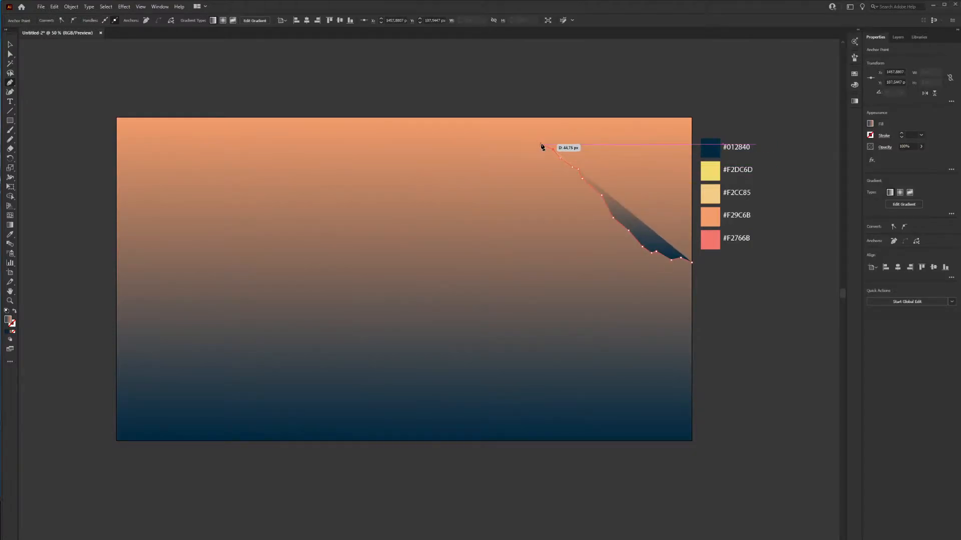
click(542, 144)
click(531, 137)
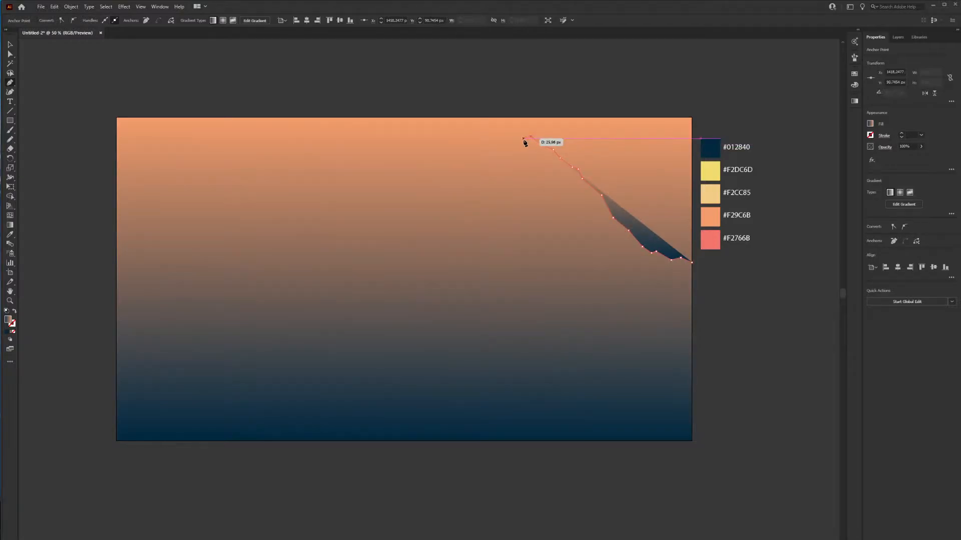
click(523, 142)
click(518, 158)
click(509, 167)
click(504, 178)
click(499, 191)
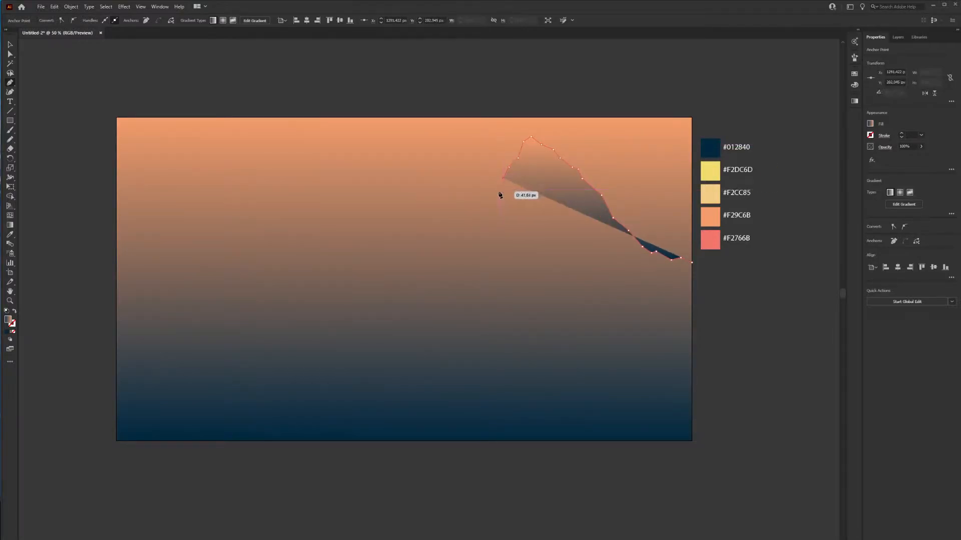
click(493, 195)
click(491, 208)
click(486, 212)
click(468, 241)
click(468, 253)
click(442, 278)
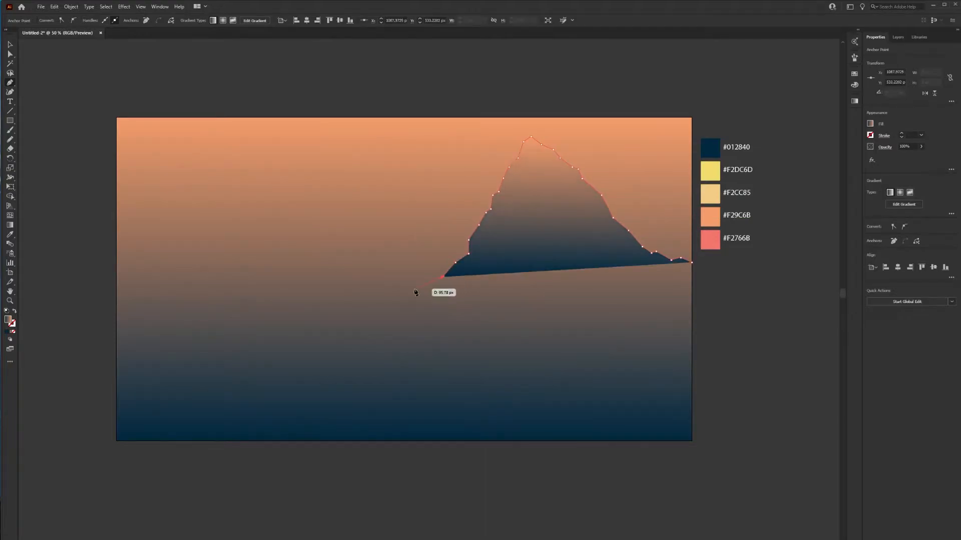
click(412, 291)
click(392, 291)
click(379, 302)
click(354, 313)
click(335, 328)
click(315, 334)
click(279, 341)
click(249, 357)
click(210, 374)
click(192, 392)
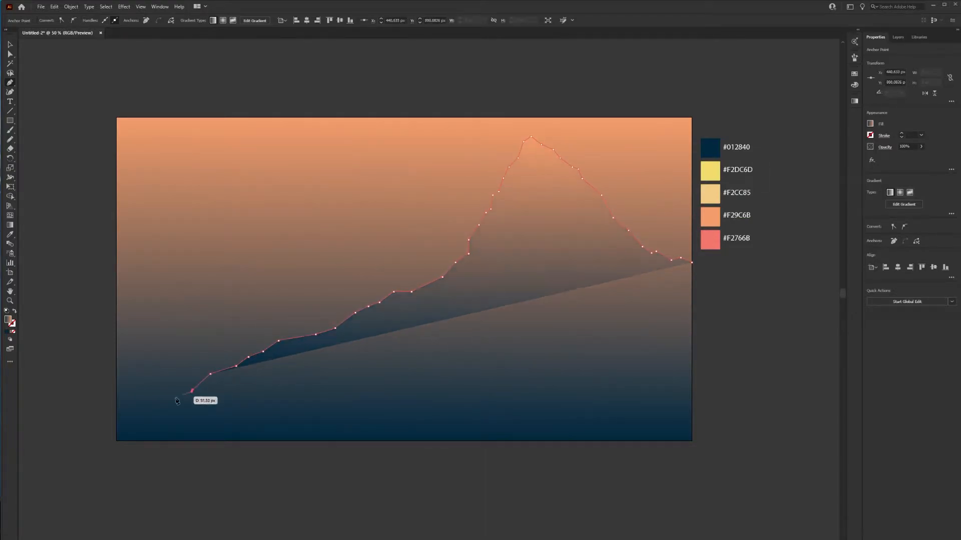
click(162, 408)
click(145, 425)
click(132, 441)
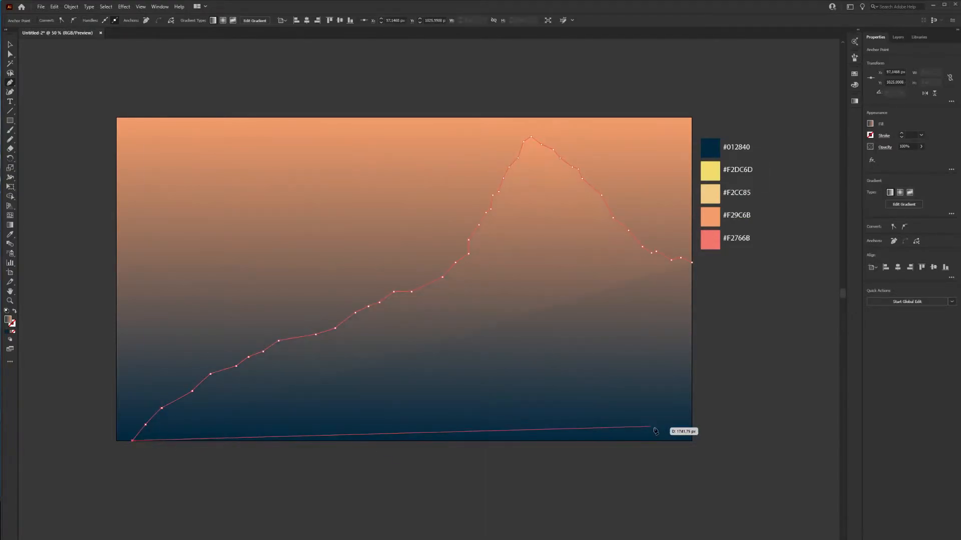
click(692, 441)
click(691, 261)
key(v)
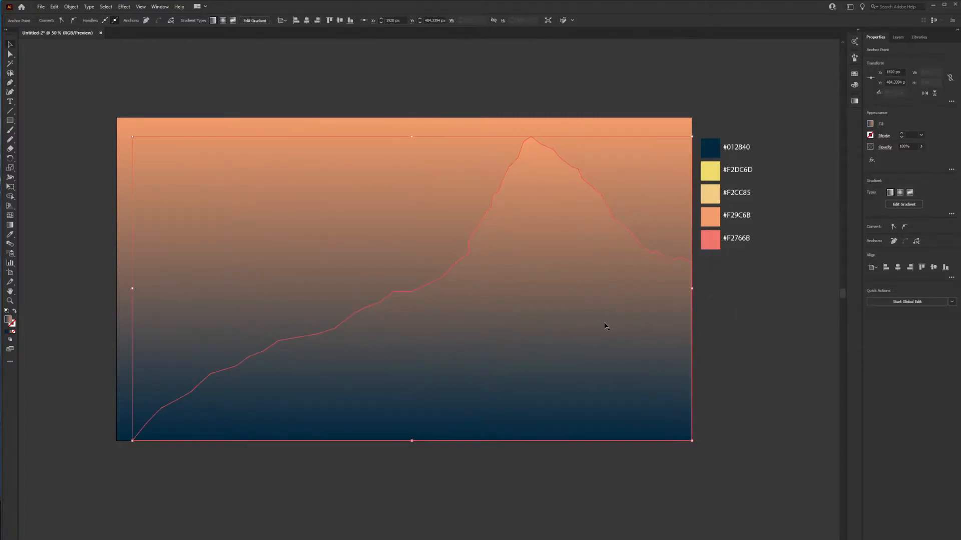
Shift the mountain gradient's midpoint slightly upward and set its top color stop to #F2766B
key(g)
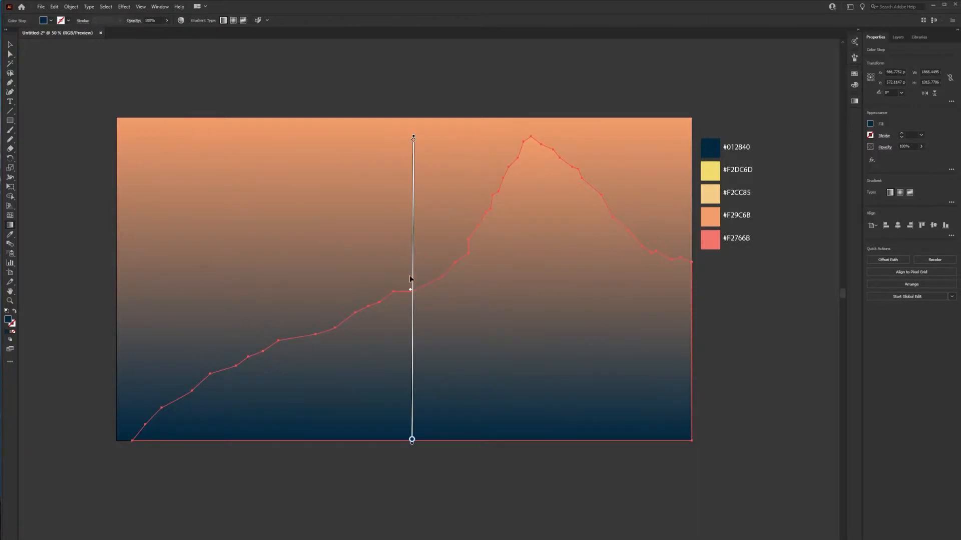
mouse_move(410, 291)
mouse_down()
mouse_move(410, 212)
mouse_move(412, 280)
mouse_up()
double_click(414, 141)
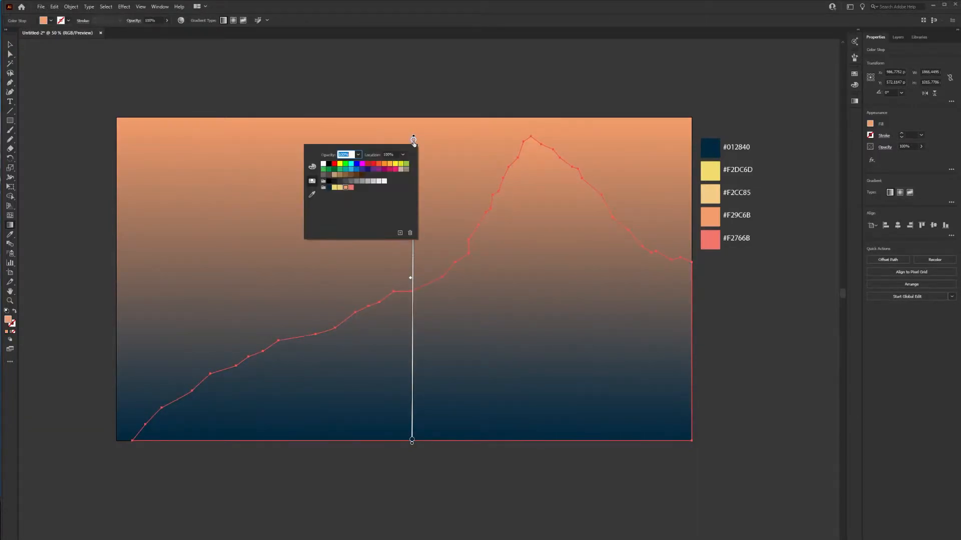
click(350, 188)
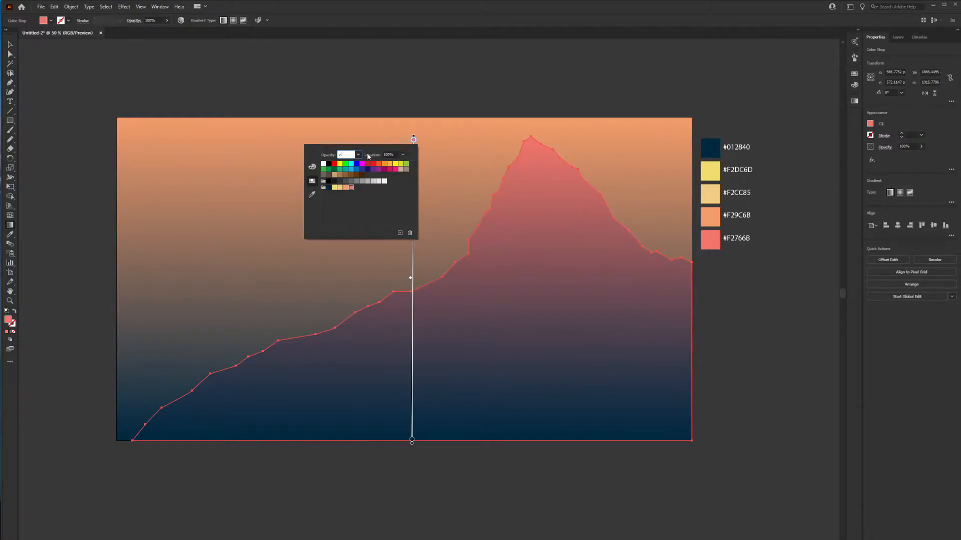
click(401, 128)
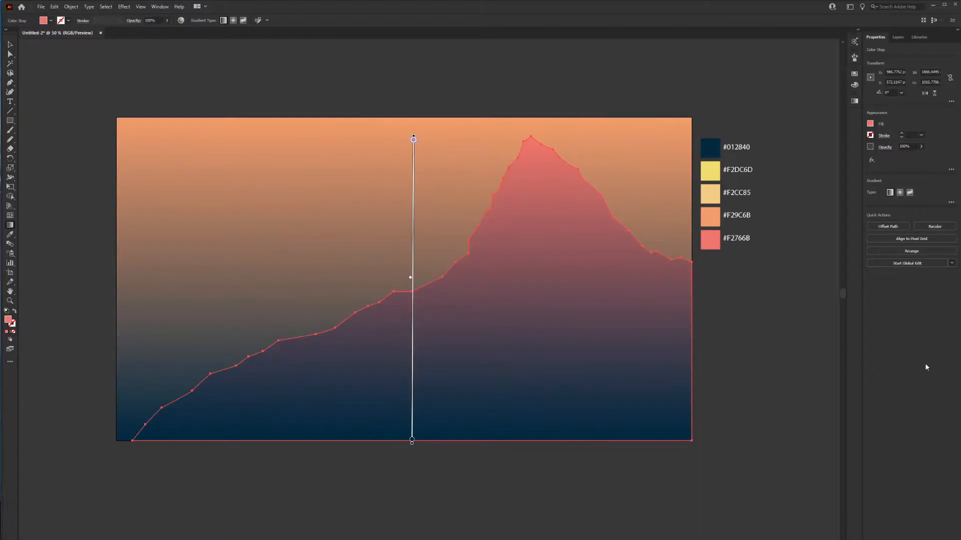
key(v)
click(816, 360)
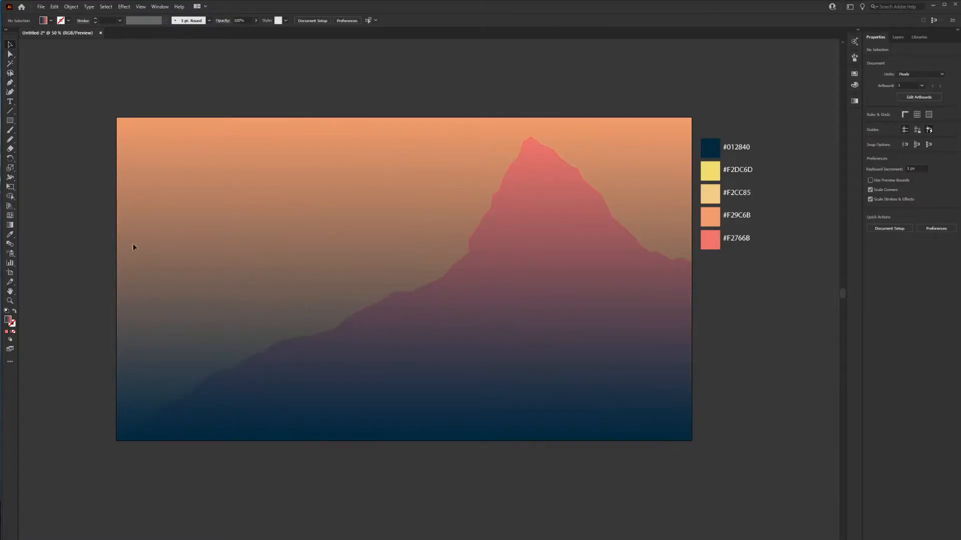
Draw a closed jagged mountain with the Pen tool, descending from the artboard's upper-left edge to the lower middle and back along the left edge
click(9, 84)
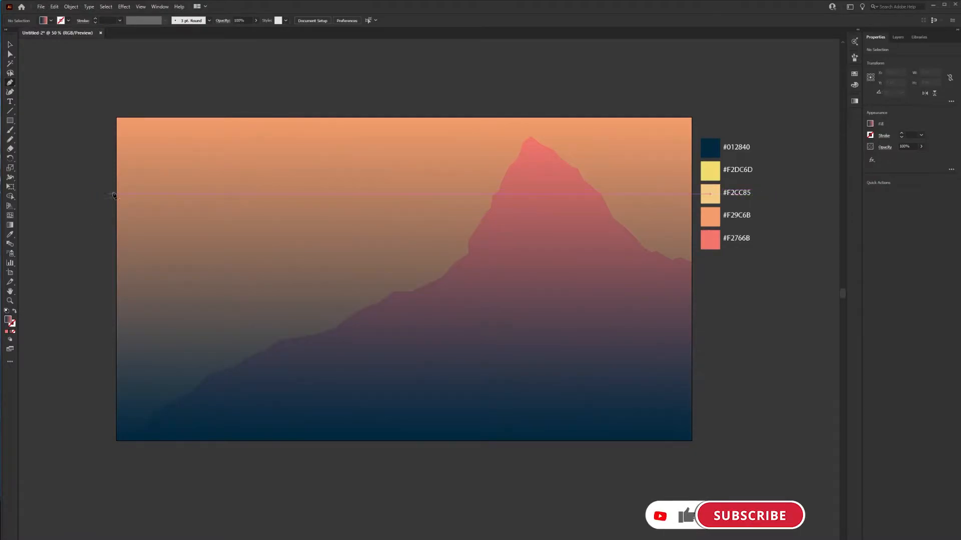
click(116, 129)
click(122, 141)
click(129, 145)
click(132, 153)
click(140, 159)
click(145, 165)
click(155, 172)
click(163, 183)
click(176, 192)
click(199, 203)
click(206, 215)
click(215, 224)
click(234, 247)
click(237, 260)
click(255, 264)
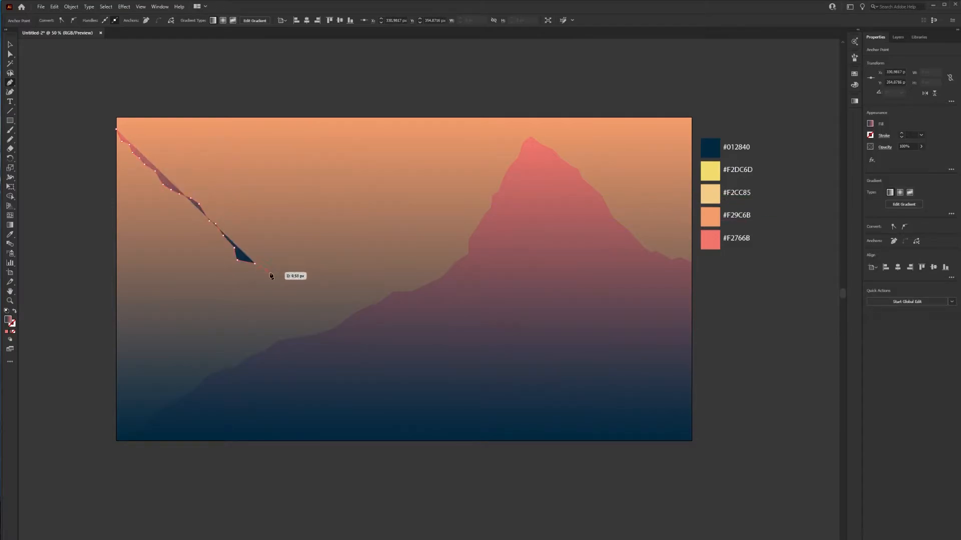
click(267, 271)
click(289, 267)
click(307, 284)
click(323, 295)
click(345, 295)
click(354, 306)
click(360, 313)
click(381, 316)
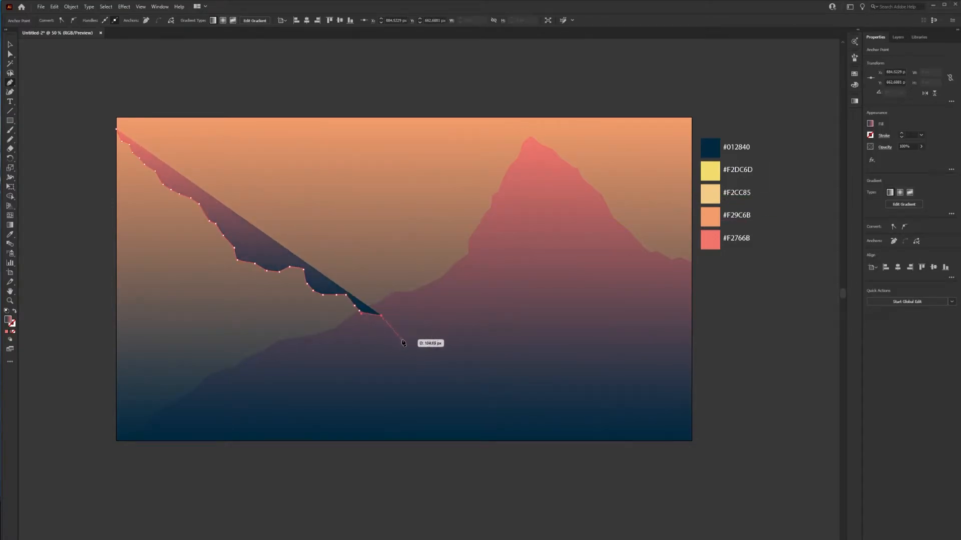
click(399, 342)
click(408, 345)
click(418, 348)
click(423, 360)
click(432, 375)
click(432, 380)
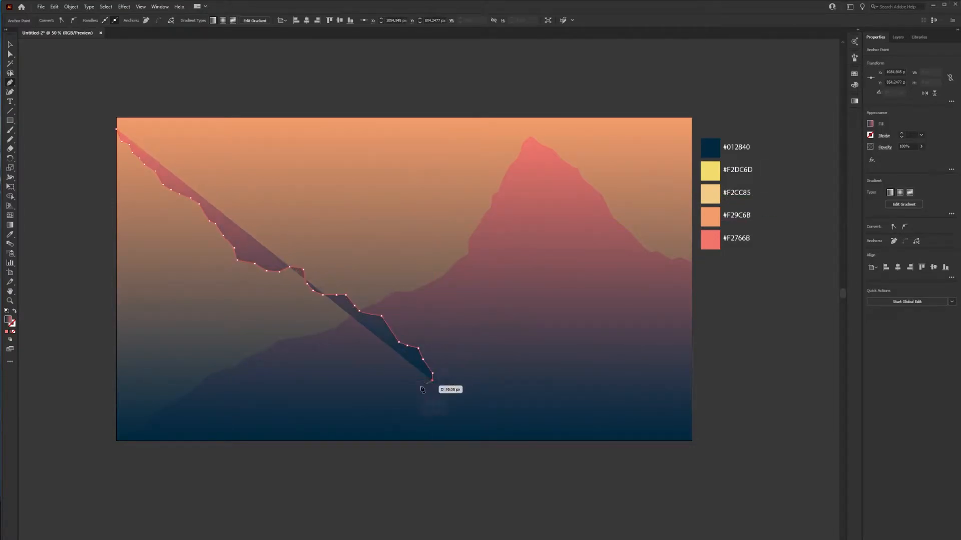
click(116, 389)
click(116, 129)
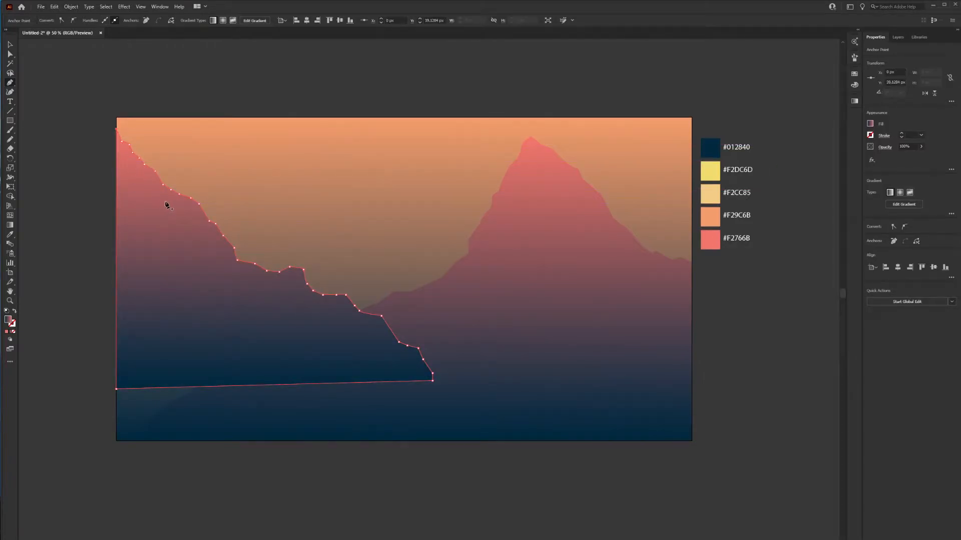
Move the left mountain down about 90 px and shift its gradient's pink color stop slightly lower
key(v)
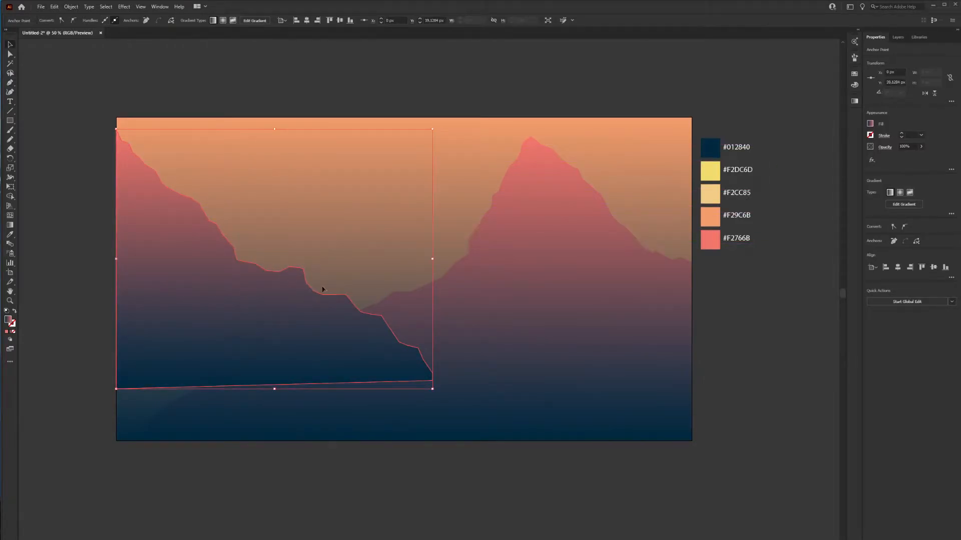
click(526, 504)
click(192, 332)
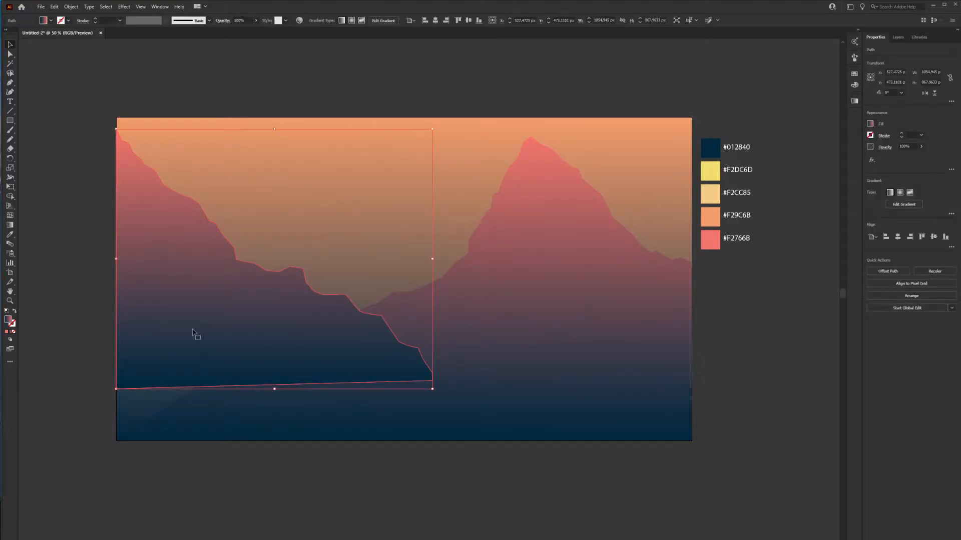
drag(192, 333, 192, 360)
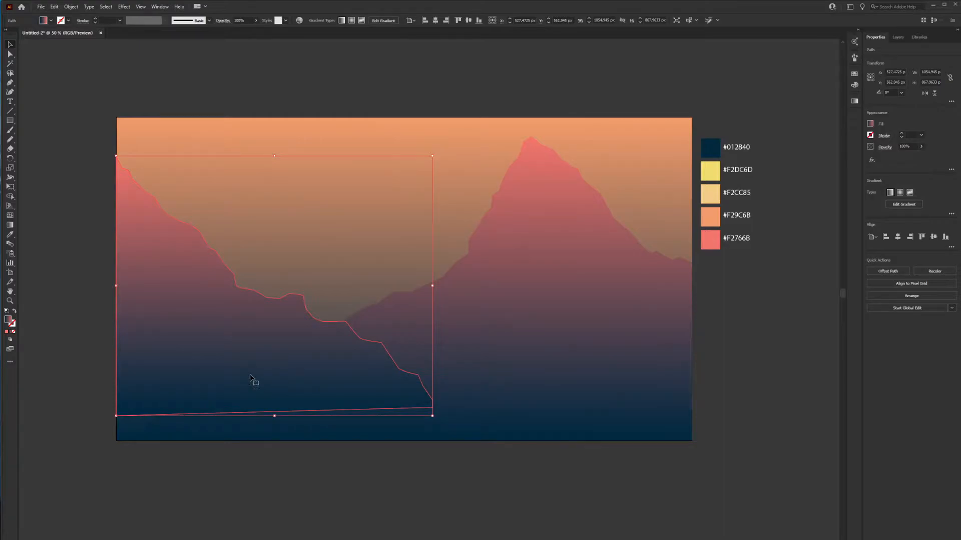
key(g)
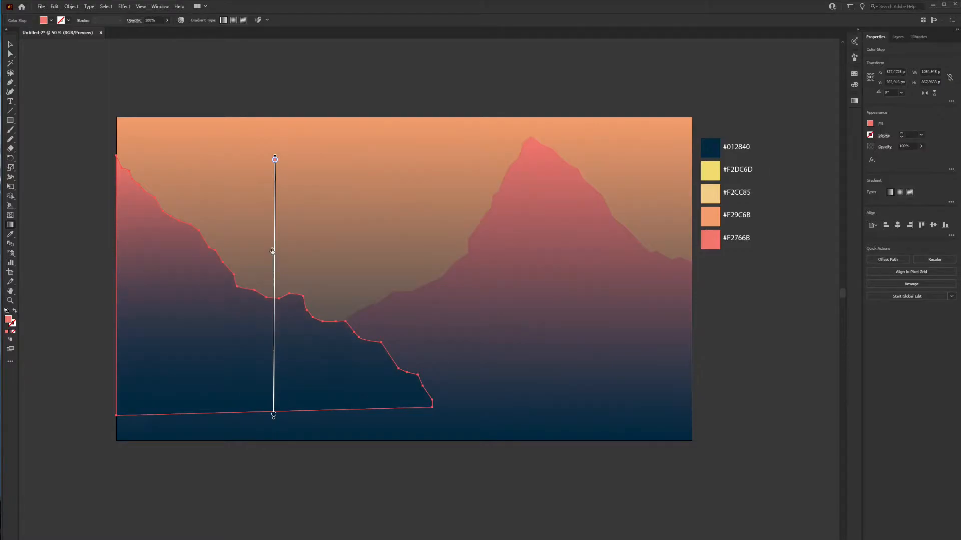
mouse_move(275, 160)
mouse_down()
mouse_move(275, 180)
mouse_move(276, 170)
mouse_up()
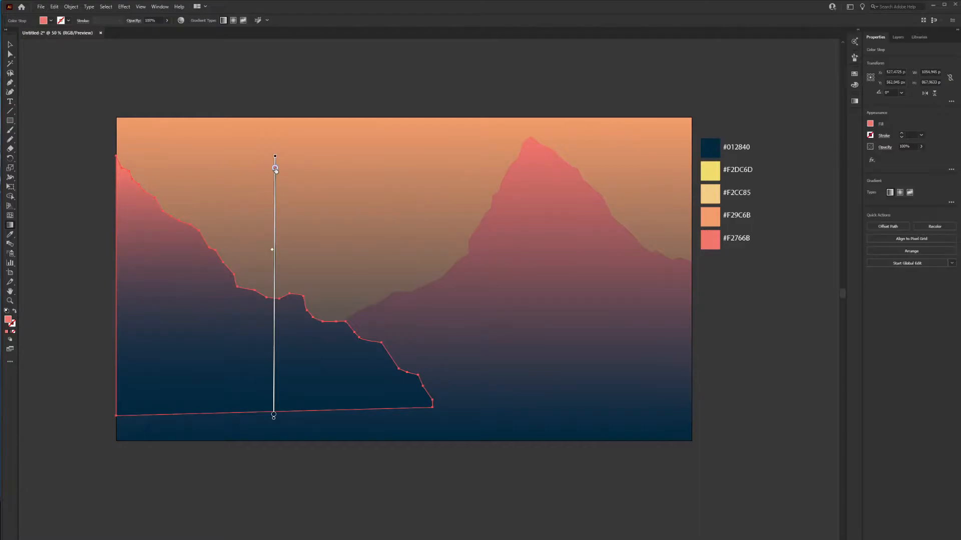
key(v)
click(830, 457)
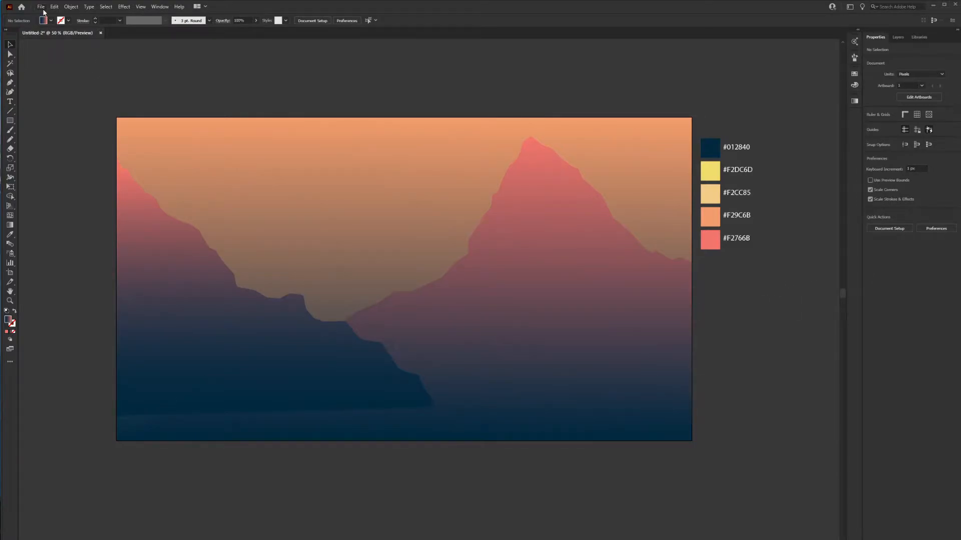
Draw a vertical gradient-filled rectangle about 98 × 501 px beside the artboard, below the color palette
click(9, 121)
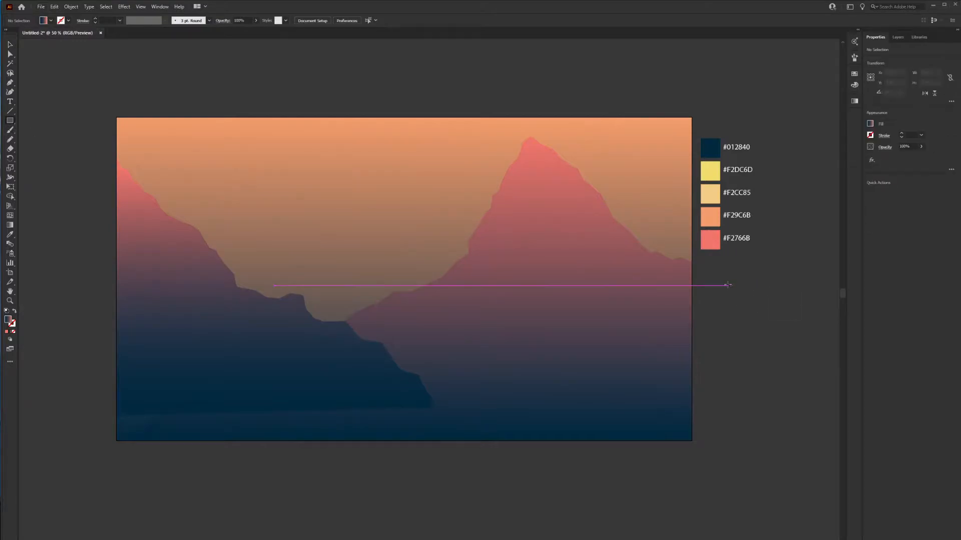
drag(703, 268, 733, 418)
key(v)
click(767, 385)
click(720, 387)
Rasterize the gradient rectangle in RGB at High (300 ppi) with a transparent background, and nudge it slightly down
click(71, 6)
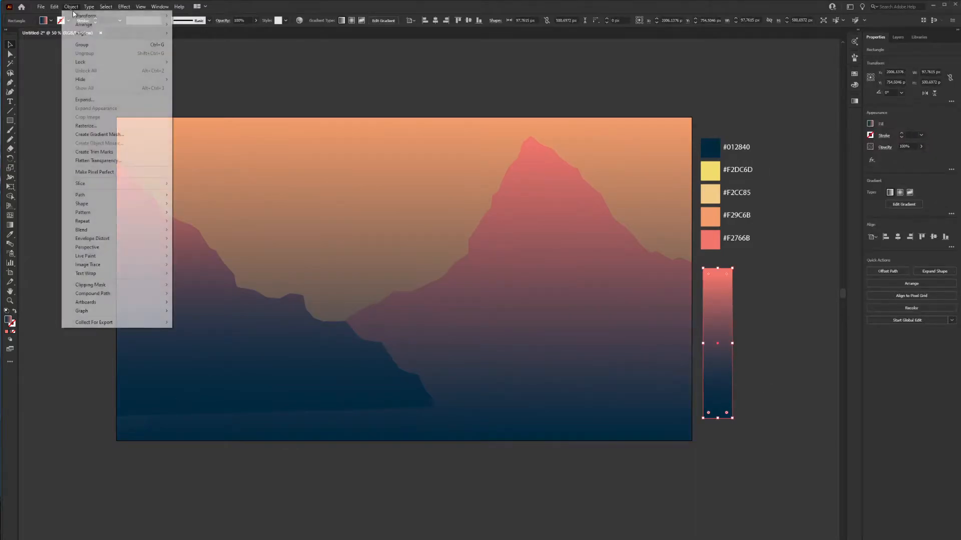
click(90, 126)
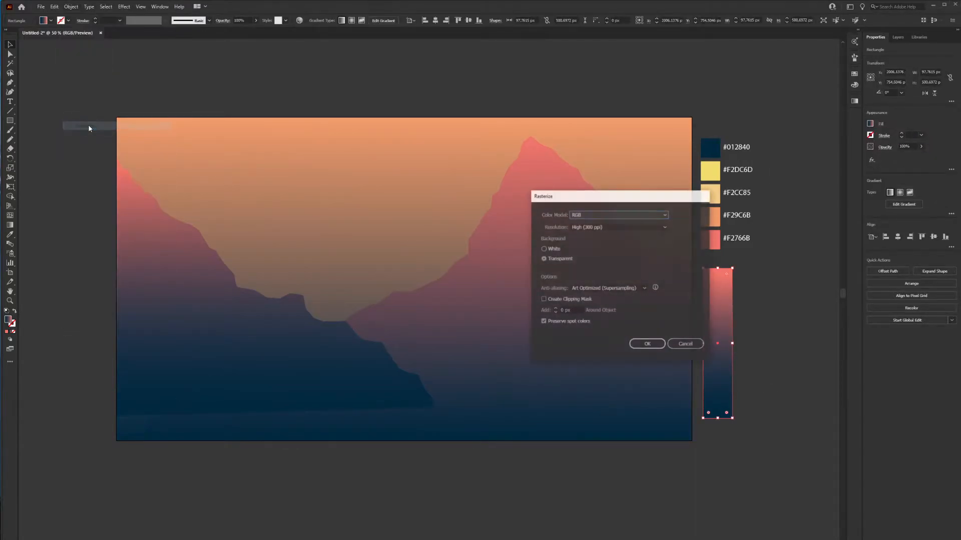
click(647, 344)
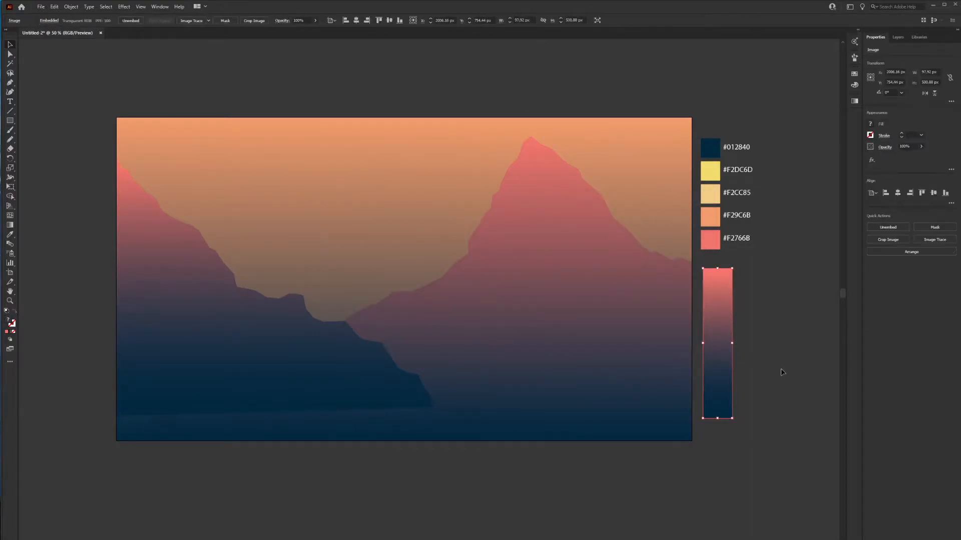
drag(720, 372, 721, 376)
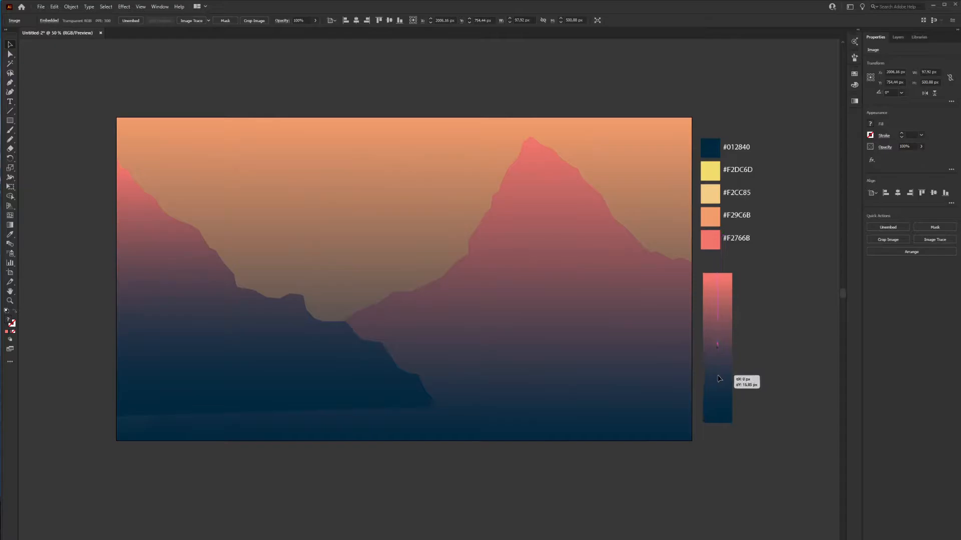
click(776, 373)
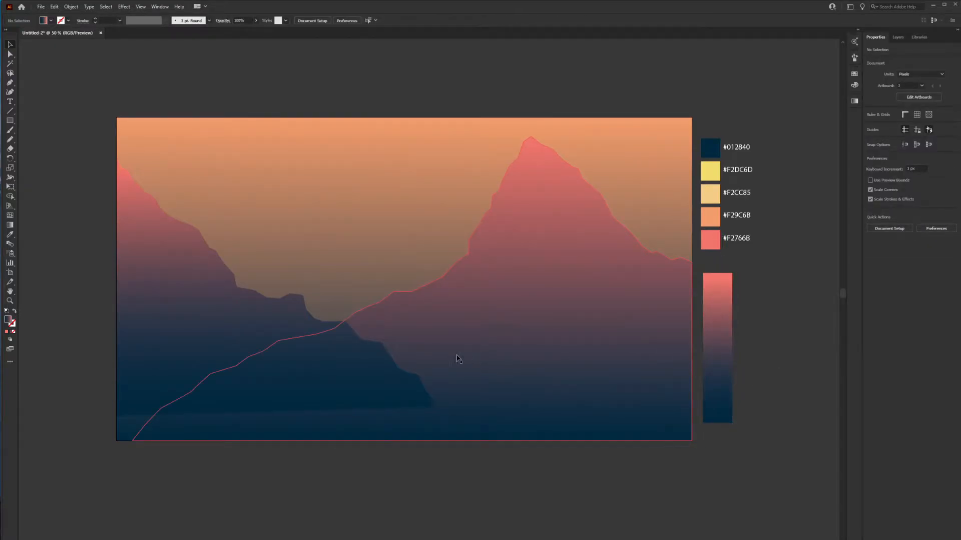
click(376, 326)
click(10, 83)
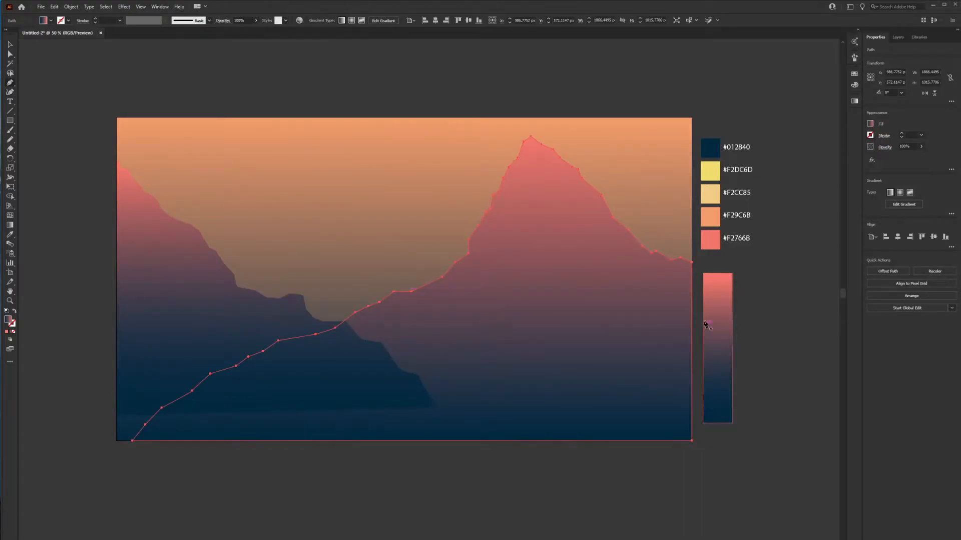
drag(691, 312, 679, 309)
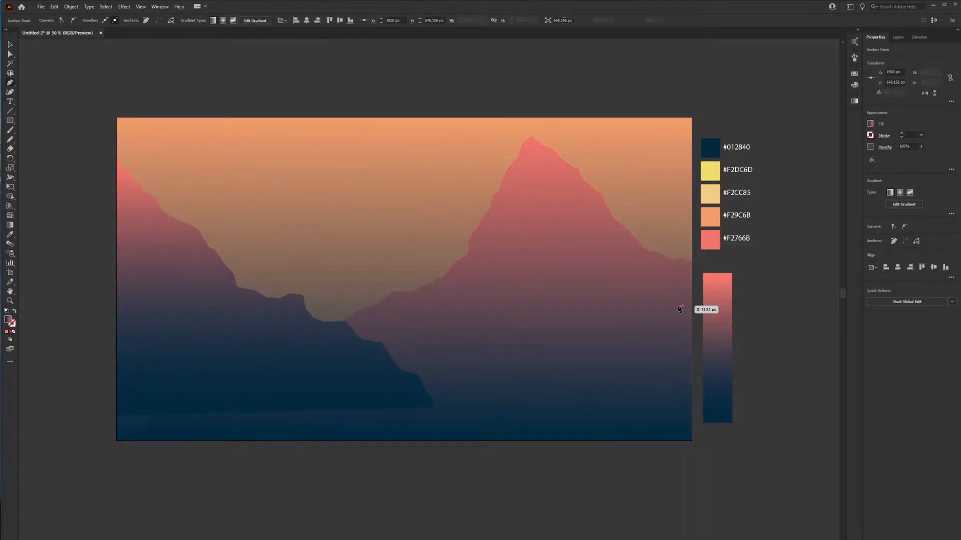
key(ctrl+z)
click(691, 312)
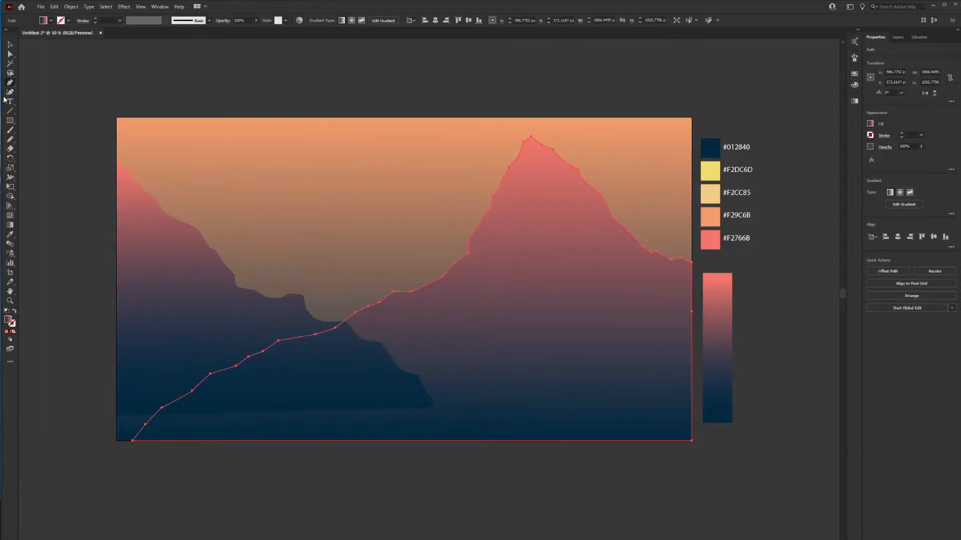
click(691, 310)
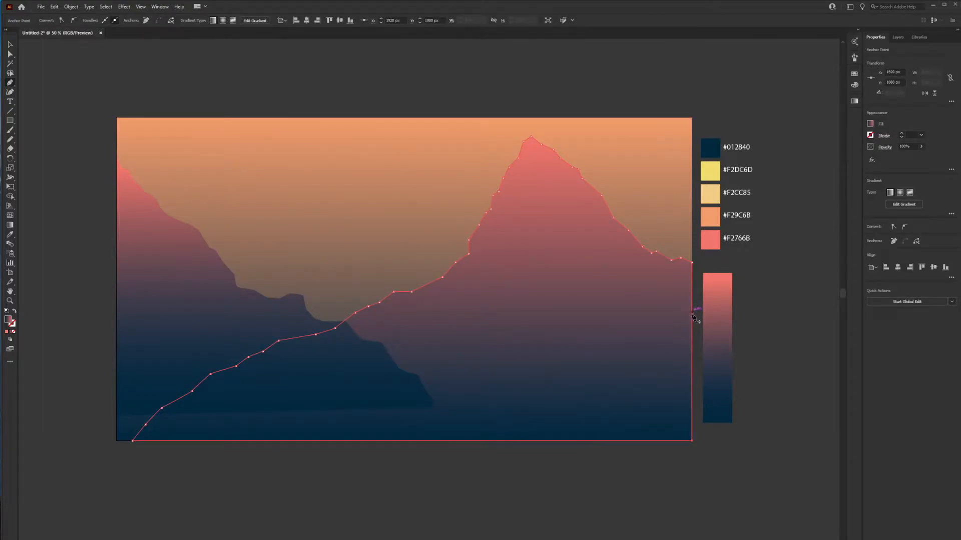
Draw a closed foreground ridge with the Pen tool, descending from the artboard's right edge below the tall mountain to the bottom edge at lower left
drag(692, 317, 672, 315)
click(667, 318)
click(656, 320)
click(643, 320)
click(626, 326)
click(611, 328)
click(596, 334)
click(576, 344)
click(569, 345)
click(554, 352)
click(547, 357)
click(533, 356)
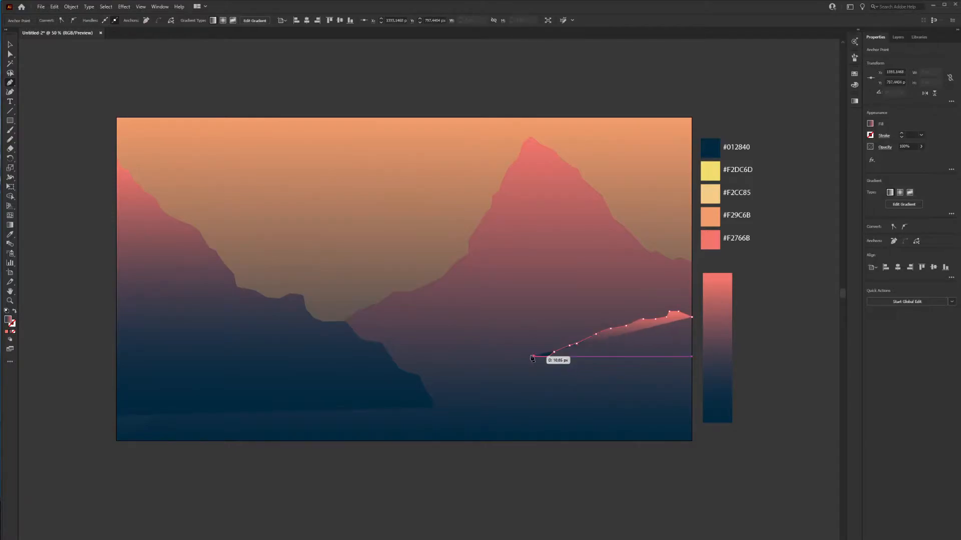
click(509, 367)
click(503, 371)
click(489, 373)
click(474, 379)
click(464, 383)
click(449, 383)
click(424, 384)
click(401, 394)
click(381, 403)
click(354, 410)
click(321, 416)
click(292, 423)
click(273, 430)
click(255, 430)
click(249, 435)
click(235, 441)
click(691, 443)
click(692, 317)
ctrl+click(242, 470)
Draw a closed foreground ridge with the Pen tool, descending from the artboard's left edge to the middle of the bottom edge
click(115, 318)
click(127, 318)
click(139, 323)
click(151, 331)
click(162, 345)
click(173, 352)
click(184, 355)
click(196, 364)
click(206, 373)
click(239, 383)
click(257, 396)
click(273, 404)
click(296, 416)
click(311, 420)
click(329, 420)
click(343, 428)
click(382, 434)
click(398, 434)
click(412, 442)
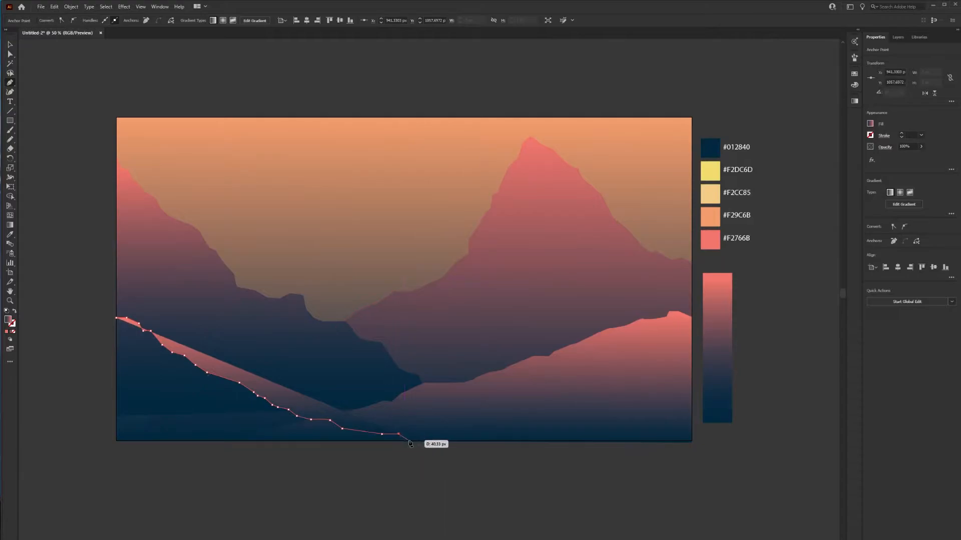
click(117, 442)
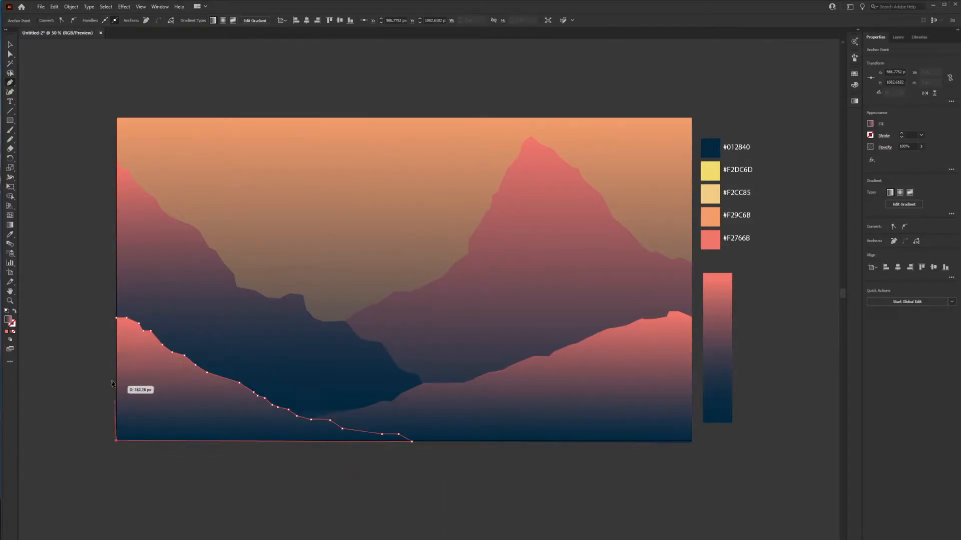
click(116, 318)
ctrl+click(316, 482)
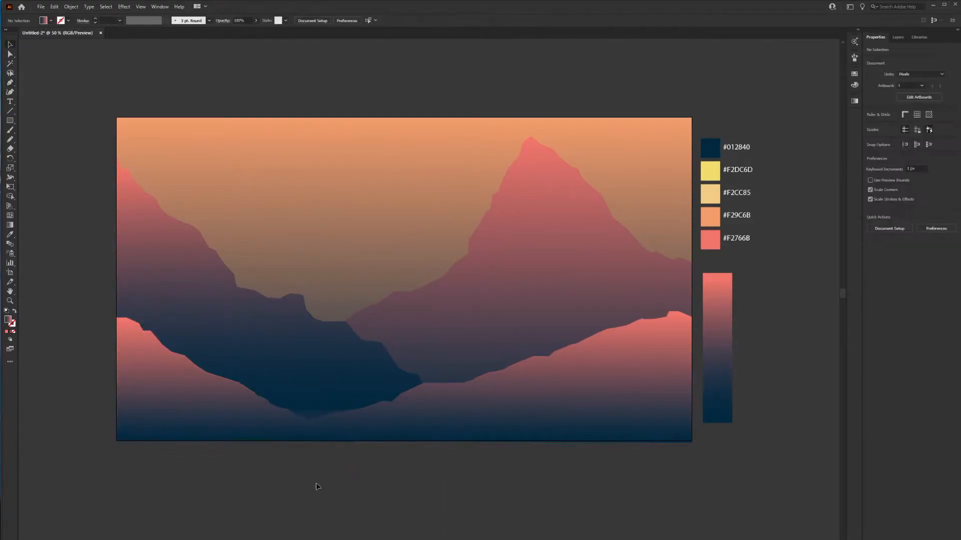
Fill the right foreground ridge with a solid dark blue sampled from the lower part of the rasterized gradient strip
click(565, 367)
key(i)
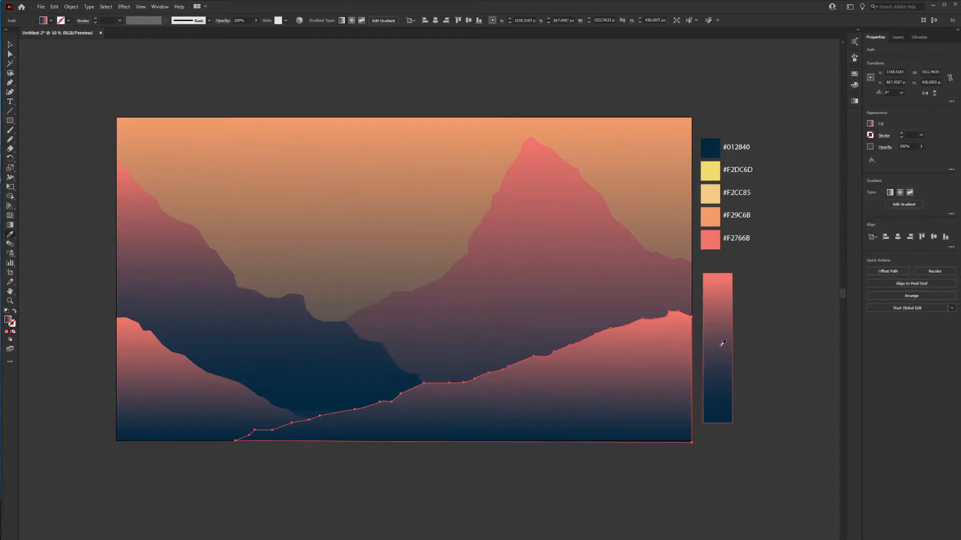
shift+click(719, 334)
shift+click(719, 325)
shift+click(718, 321)
shift+click(723, 331)
shift+click(725, 350)
shift+click(727, 370)
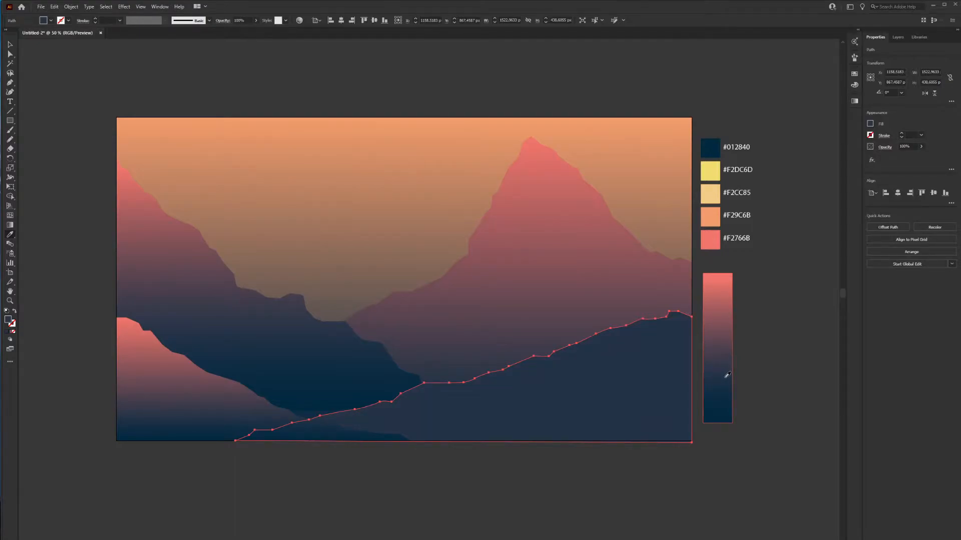
key(v)
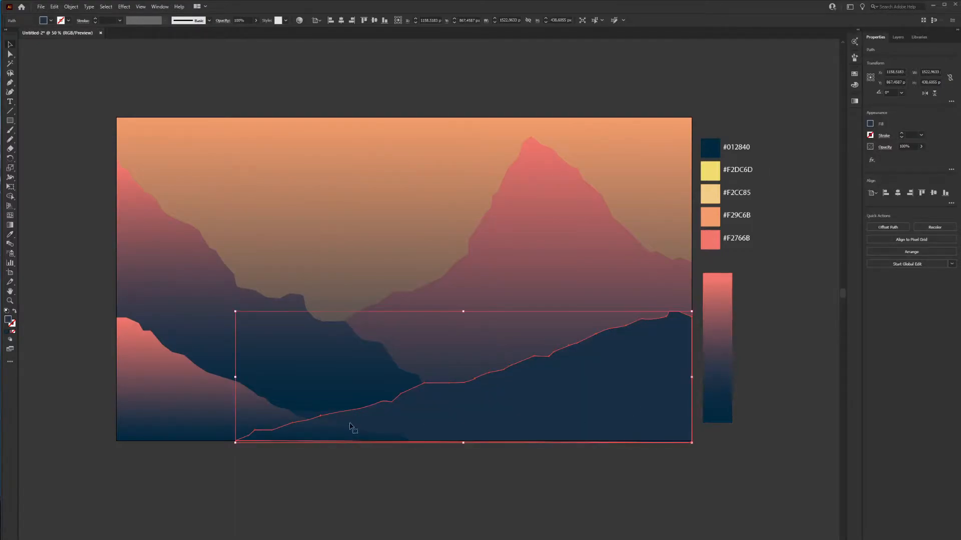
Fill the left foreground ridge with the darkest blue sampled from the bottom of the rasterized gradient strip
click(188, 417)
key(i)
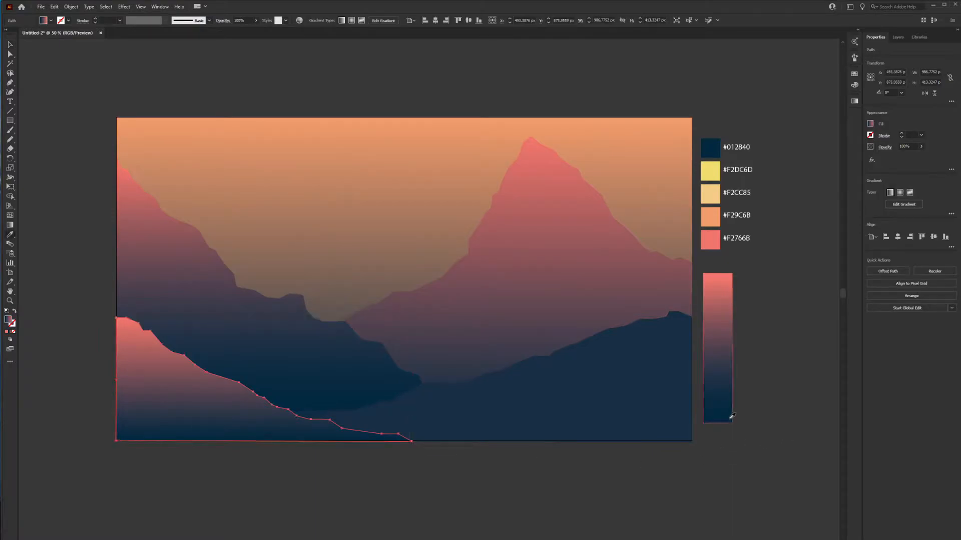
shift+click(725, 414)
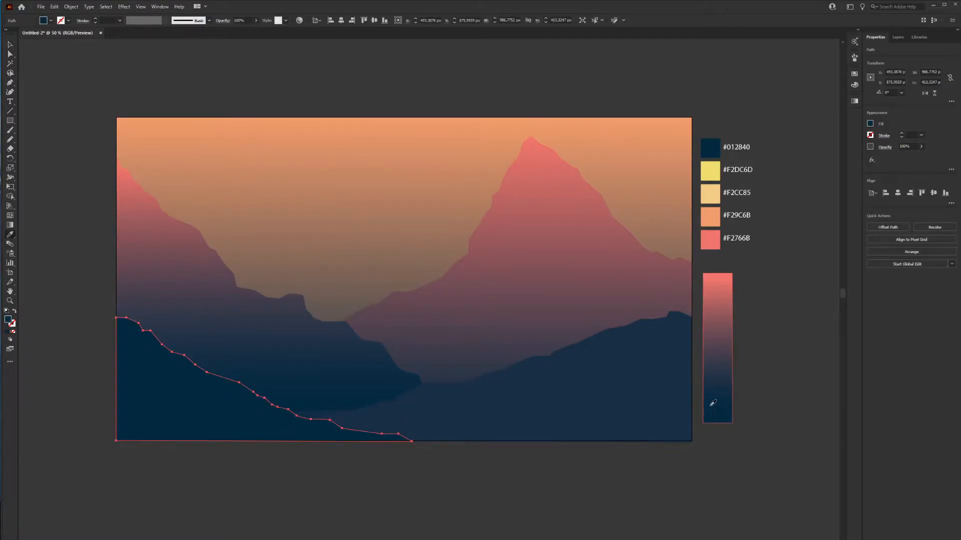
key(v)
click(633, 495)
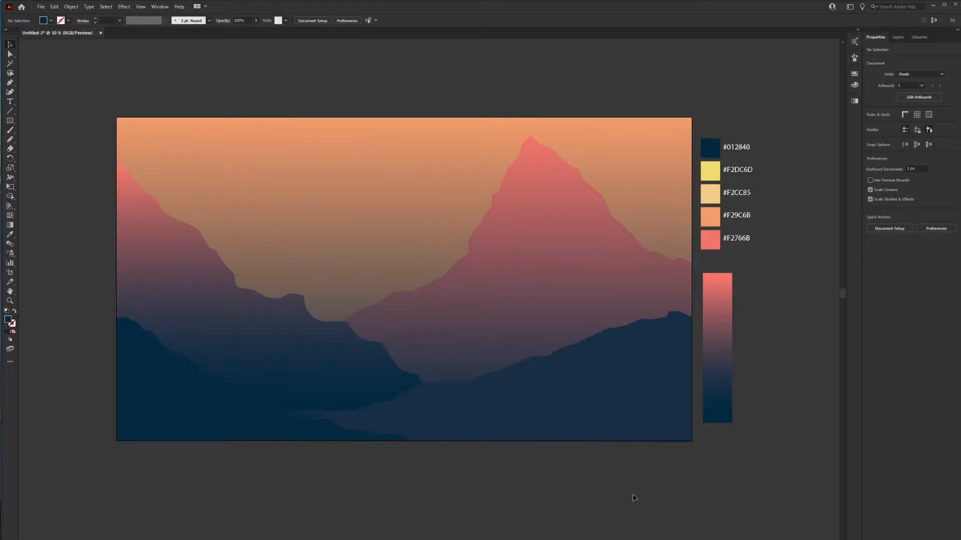
click(594, 412)
key(i)
key(v)
Shift the gradient midpoints of the left mountain and the tall right mountain lower so pink extends further down
click(281, 344)
key(g)
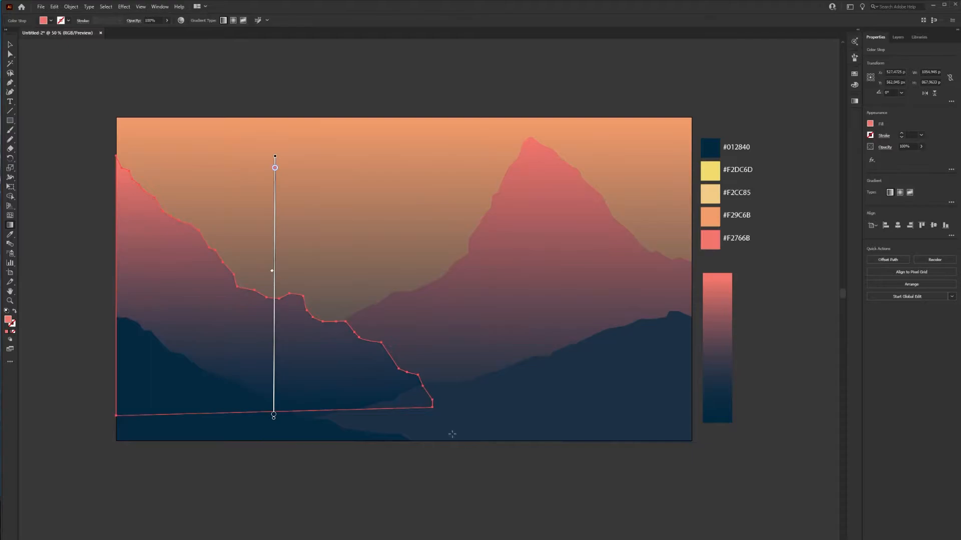
key(v)
click(513, 475)
click(509, 318)
key(g)
key(v)
click(499, 470)
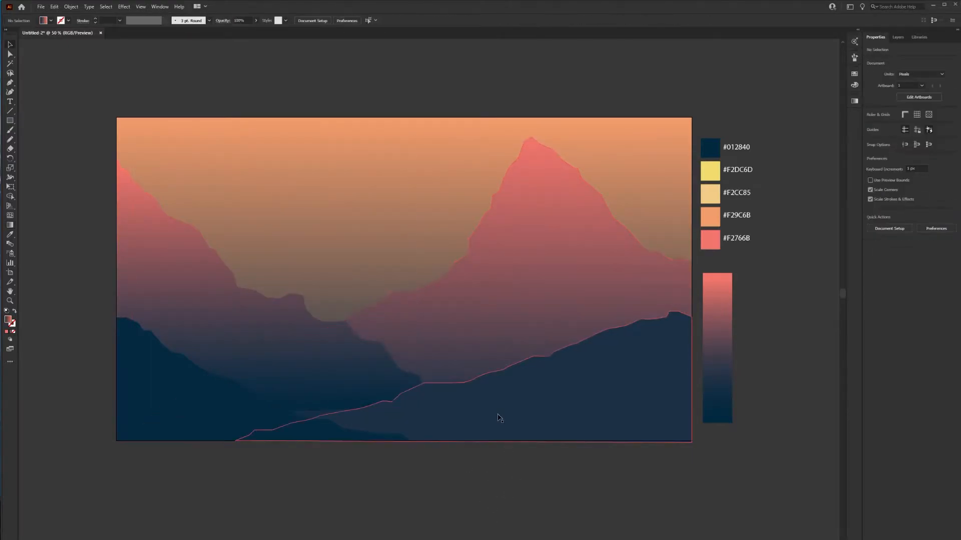
Recolor both foreground ridges from the gradient strip: a muted purple-blue for the right ridge and a slightly lighter dark blue for the left
click(569, 408)
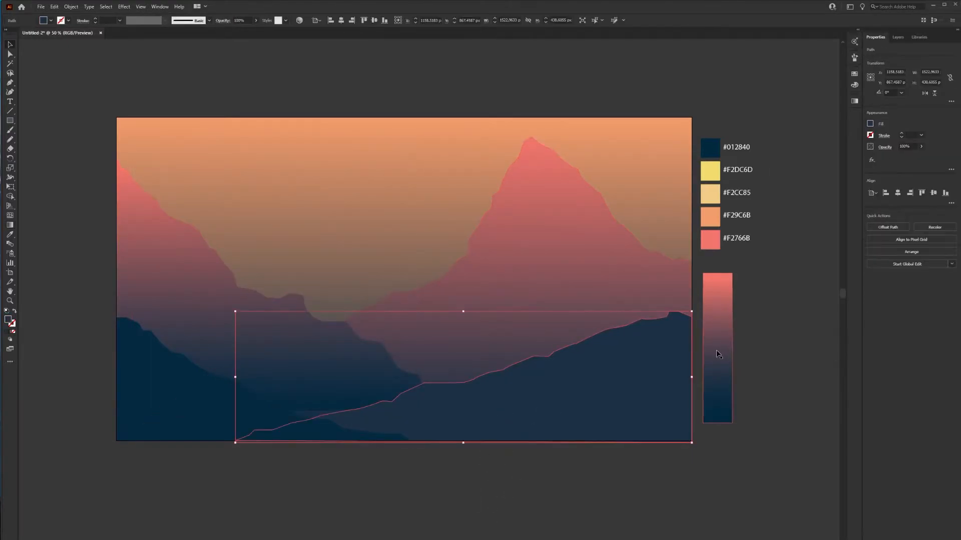
key(i)
click(727, 361)
ctrl+click(240, 410)
click(726, 391)
key(v)
click(590, 470)
key(p)
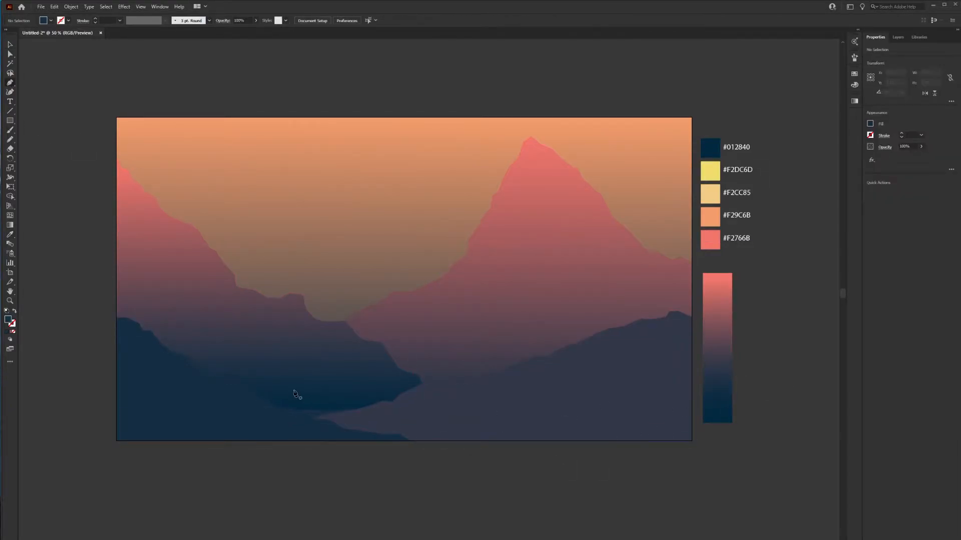
Draw a closed jagged ridge about 1454 px wide with the Pen tool across the artboard's lower right, ending along its bottom and right edges
click(256, 442)
click(267, 436)
click(277, 436)
click(287, 430)
drag(317, 431, 325, 431)
click(343, 429)
click(358, 419)
click(391, 420)
click(417, 404)
click(443, 401)
click(484, 397)
click(504, 394)
click(534, 393)
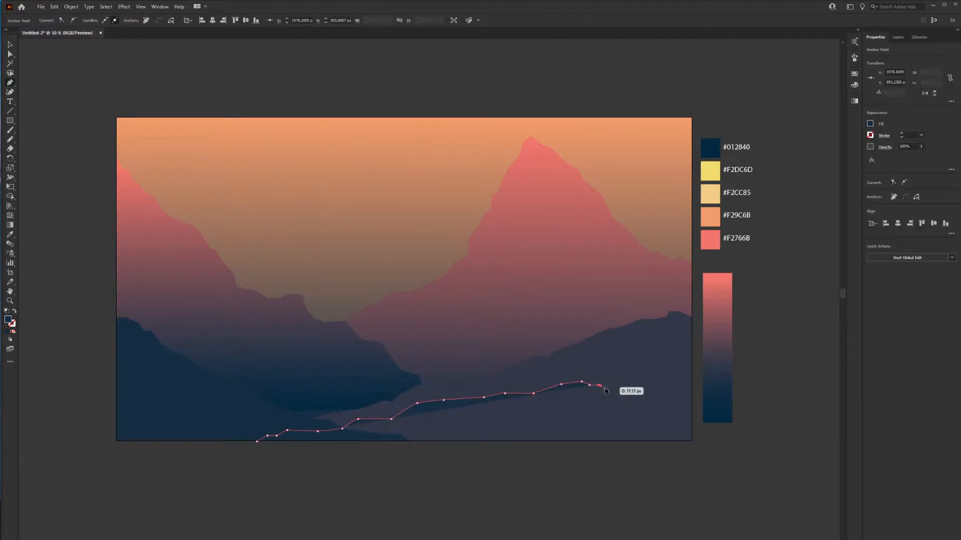
click(626, 388)
click(646, 394)
click(680, 404)
click(691, 397)
click(691, 443)
click(257, 442)
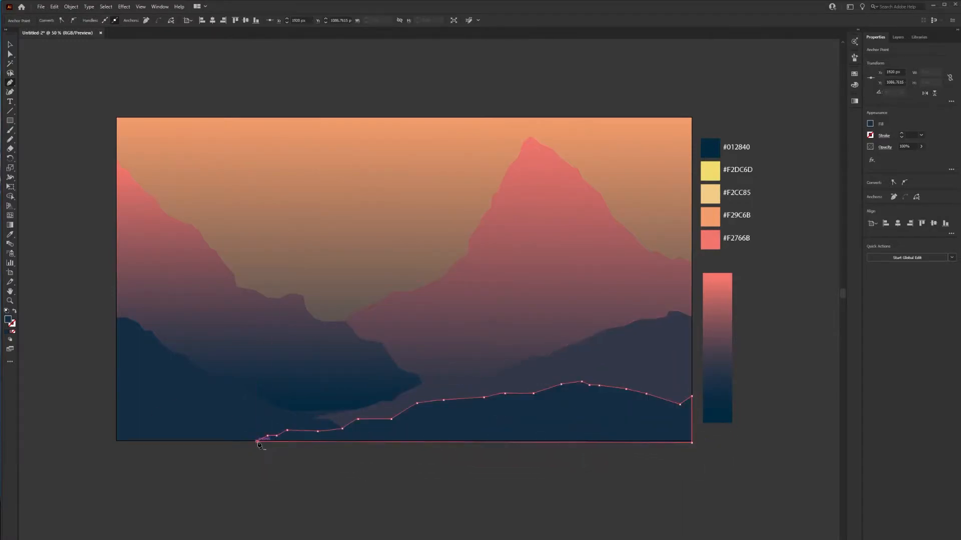
Fill the new lower-right ridge with the dark blue #012840 sampled from the palette swatch
key(v)
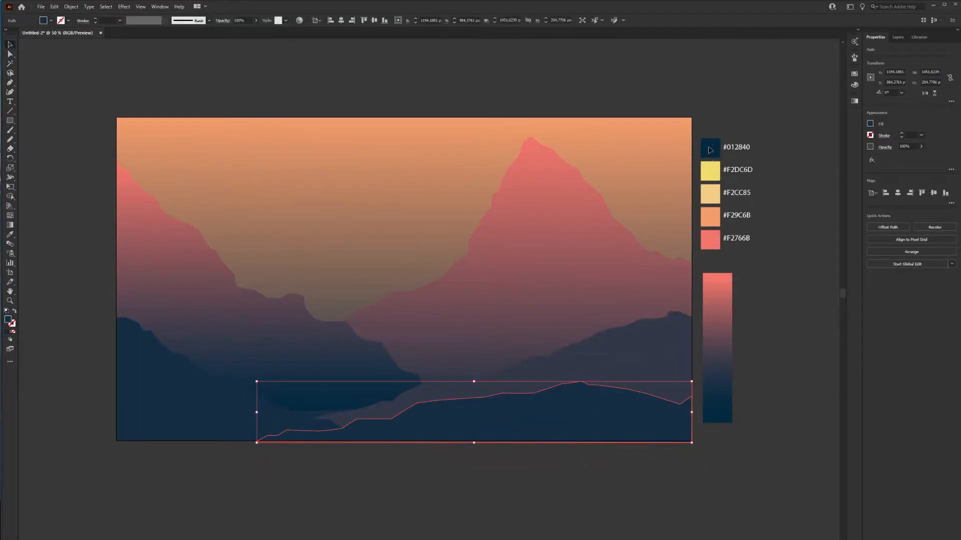
click(709, 150)
click(576, 424)
key(i)
click(717, 144)
key(v)
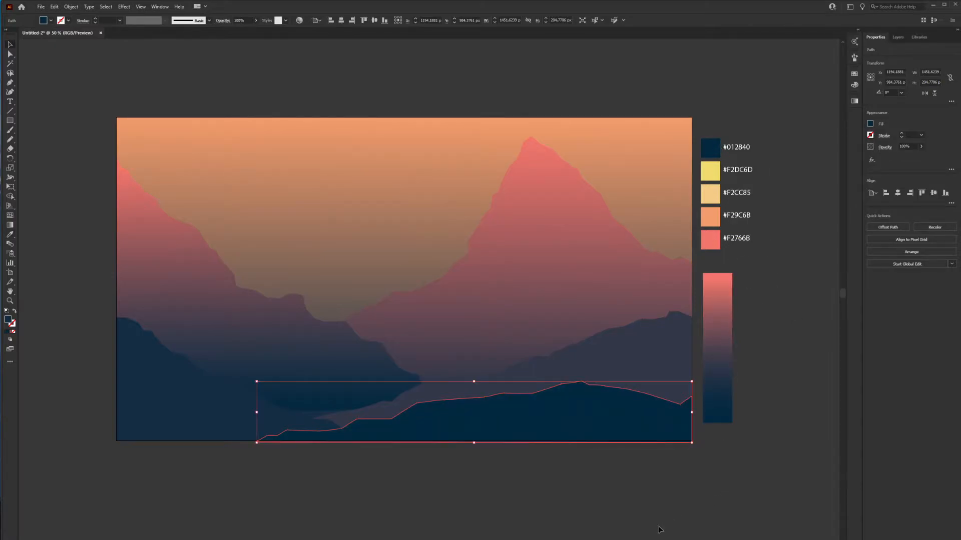
click(661, 528)
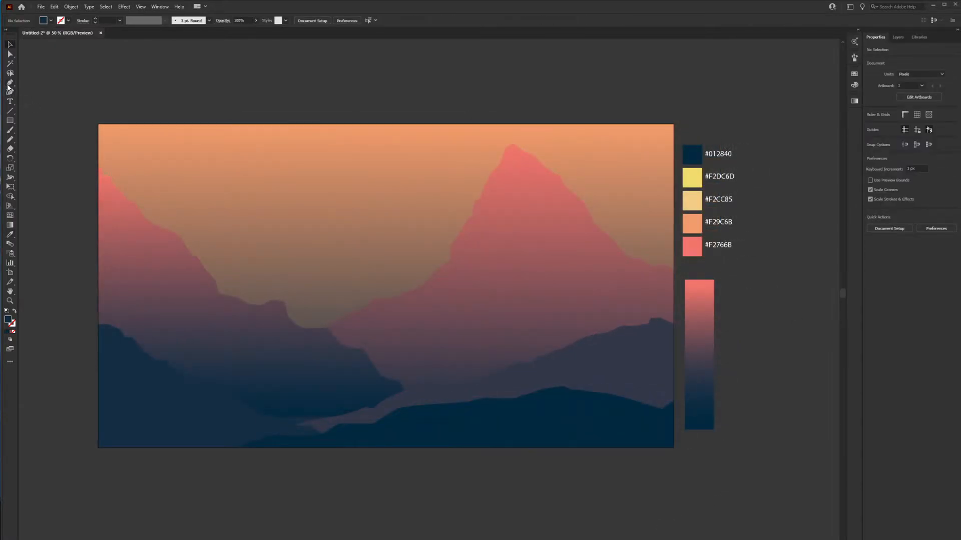
Draw a tall narrow dark blue triangle, about 133 by 338 px, in the sky with the Pen tool
click(9, 84)
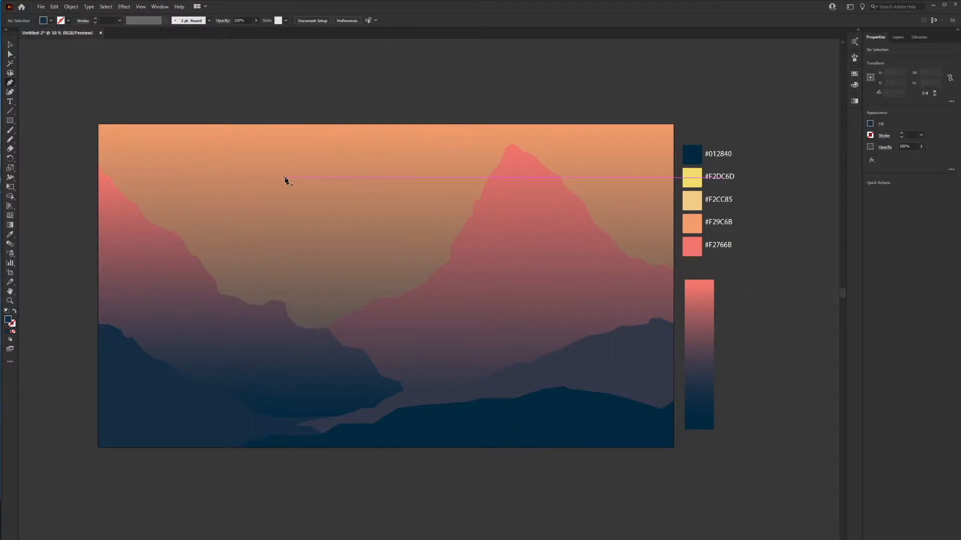
click(302, 155)
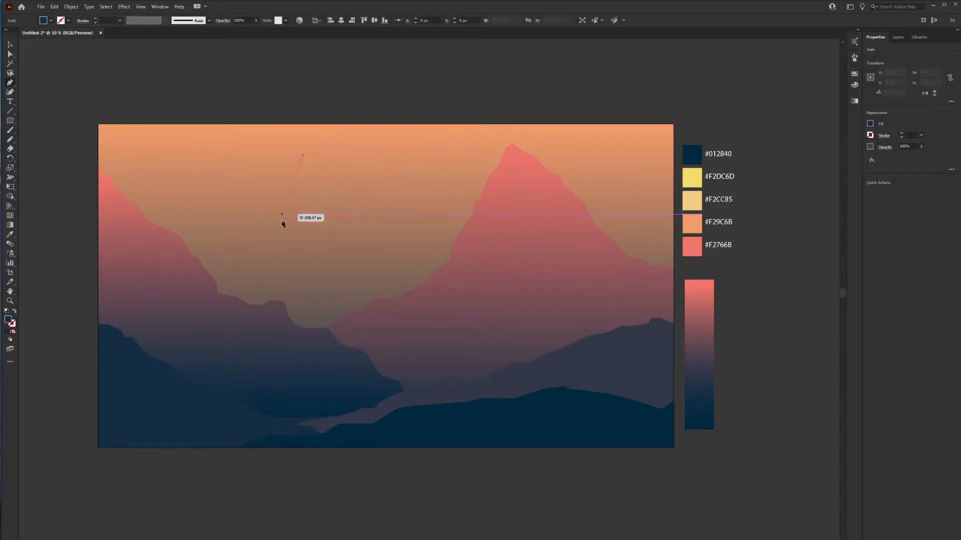
click(281, 257)
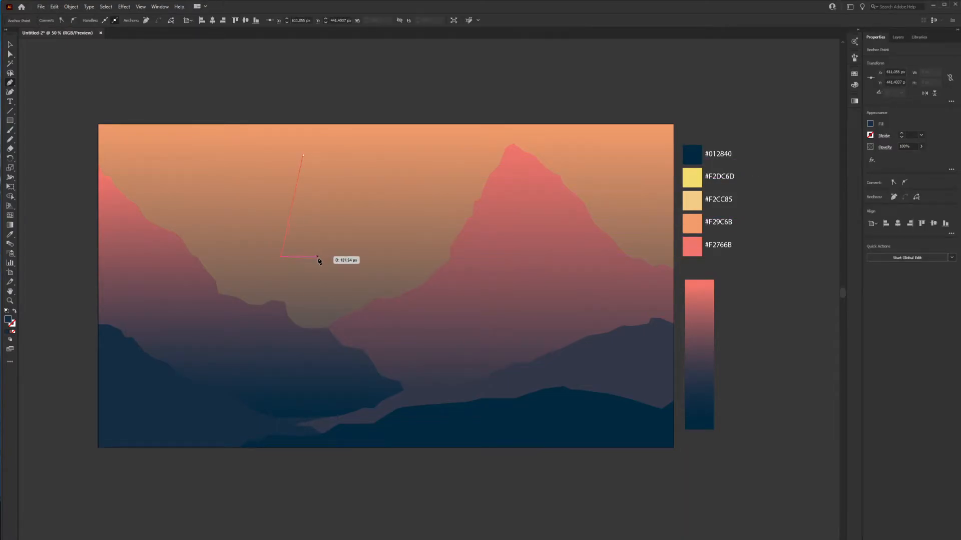
click(320, 256)
click(303, 157)
key(v)
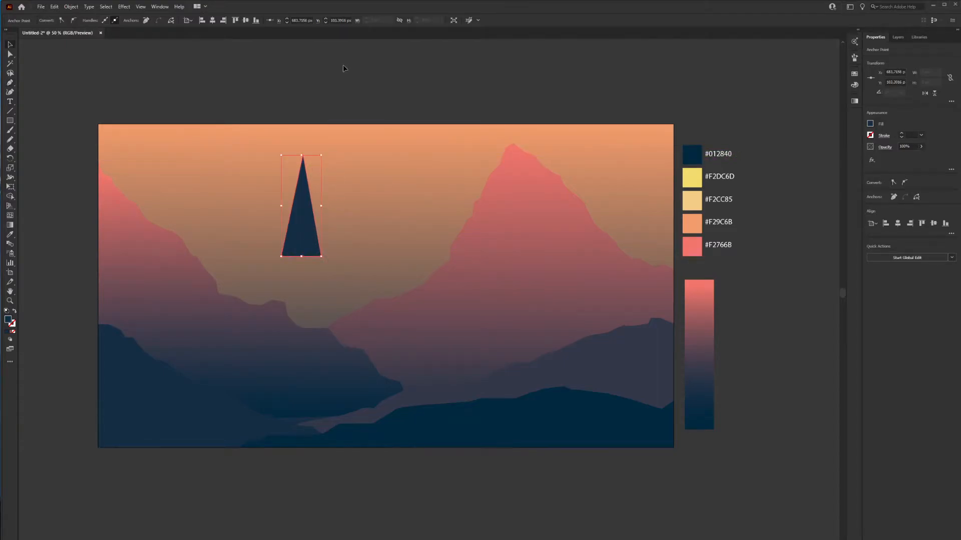
Apply a Roughen effect with detail 22 and corner points to the triangle, adjusting the size for spiky pine branches
click(120, 7)
mouse_move(149, 74)
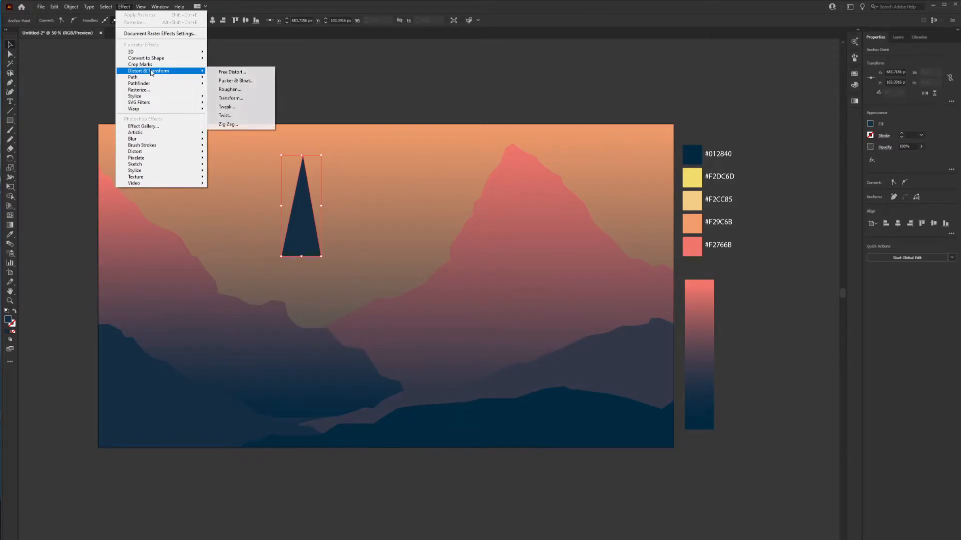
click(256, 89)
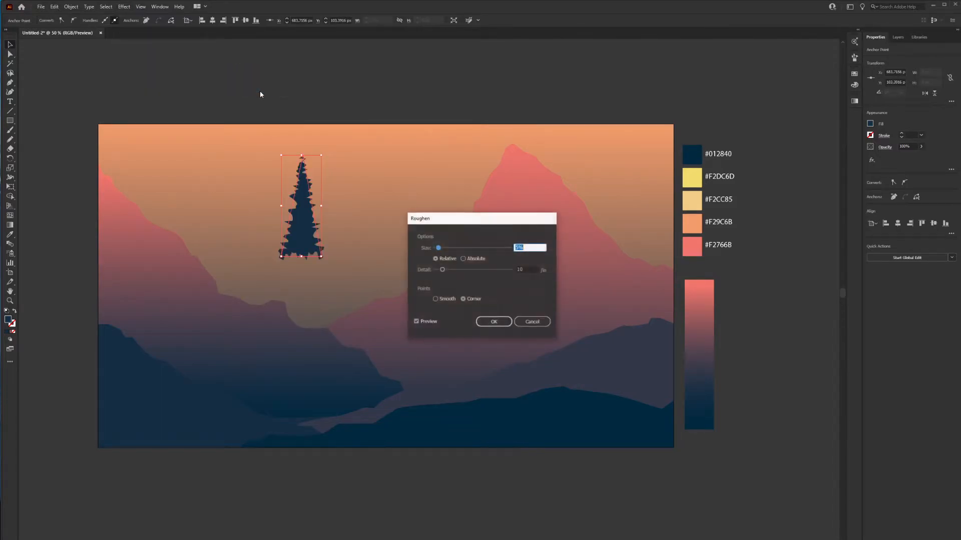
drag(443, 270, 438, 249)
click(451, 270)
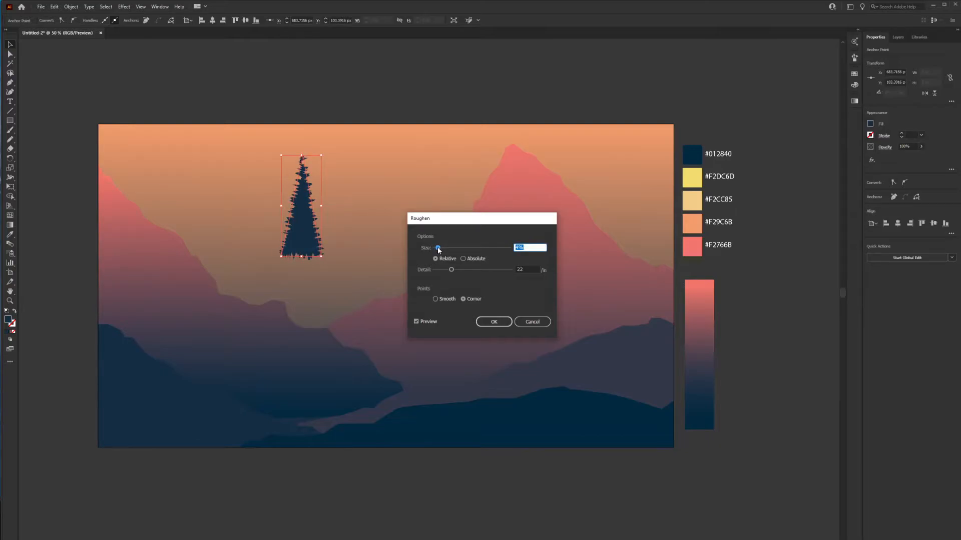
drag(439, 249, 441, 252)
click(490, 322)
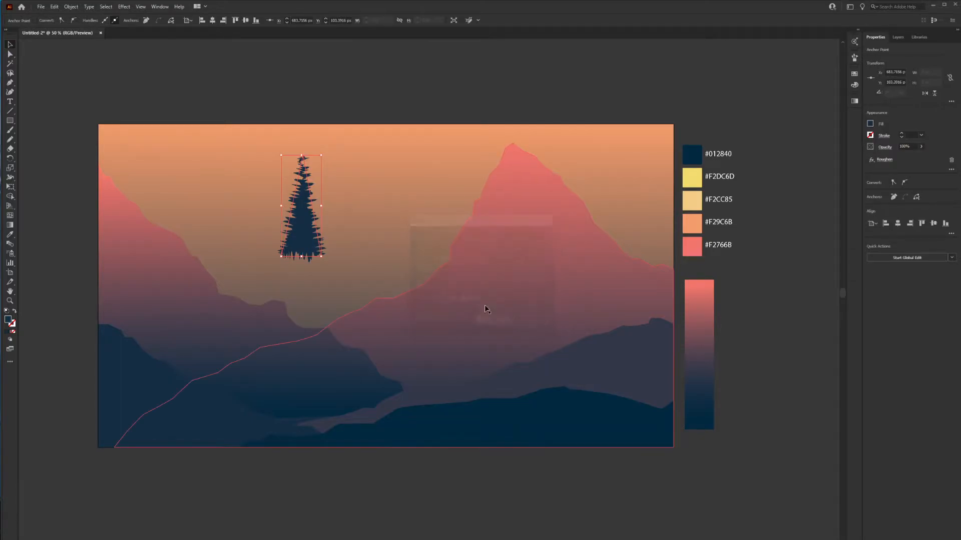
Apply a horizontal Arc warp with a -11% bend to the tree
click(124, 6)
mouse_move(139, 85)
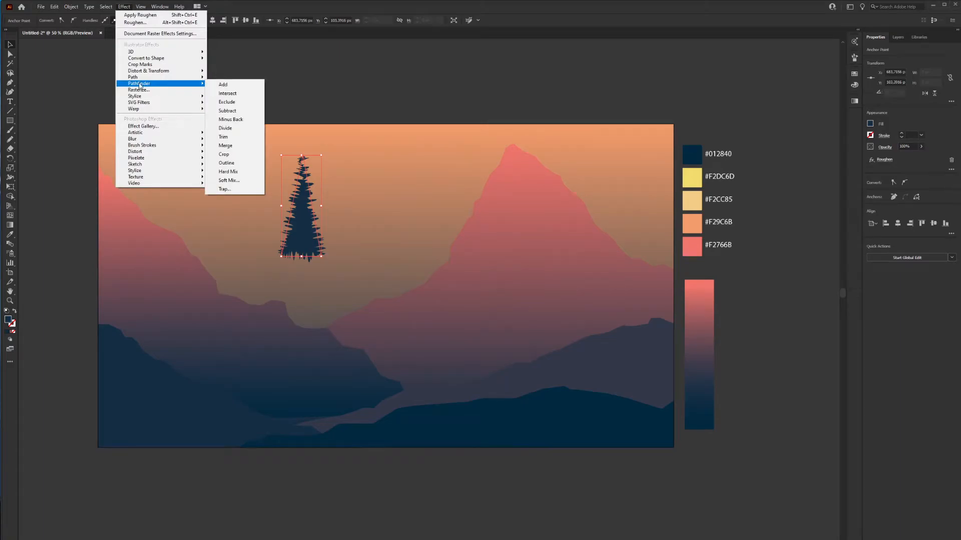
mouse_move(135, 109)
click(226, 106)
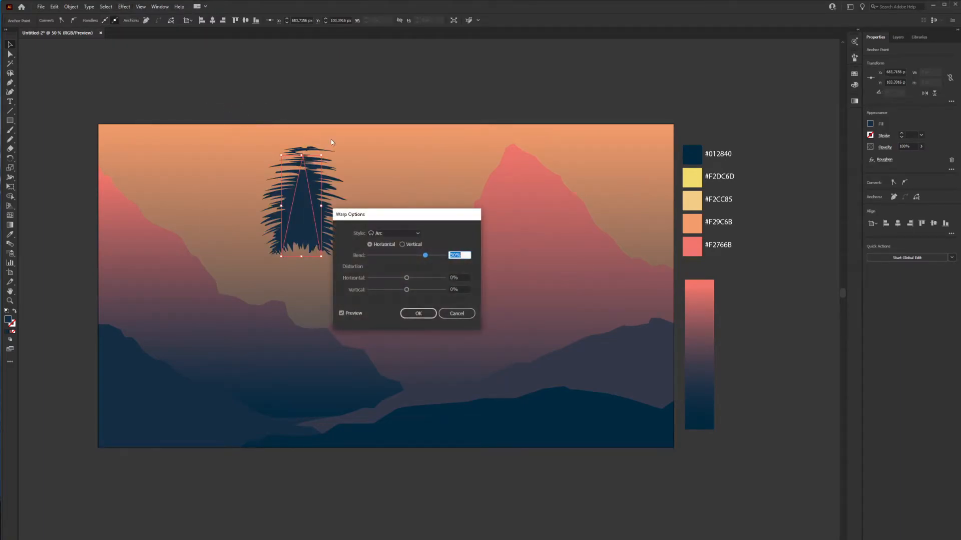
drag(411, 258, 402, 258)
drag(401, 216, 465, 204)
drag(468, 246, 461, 245)
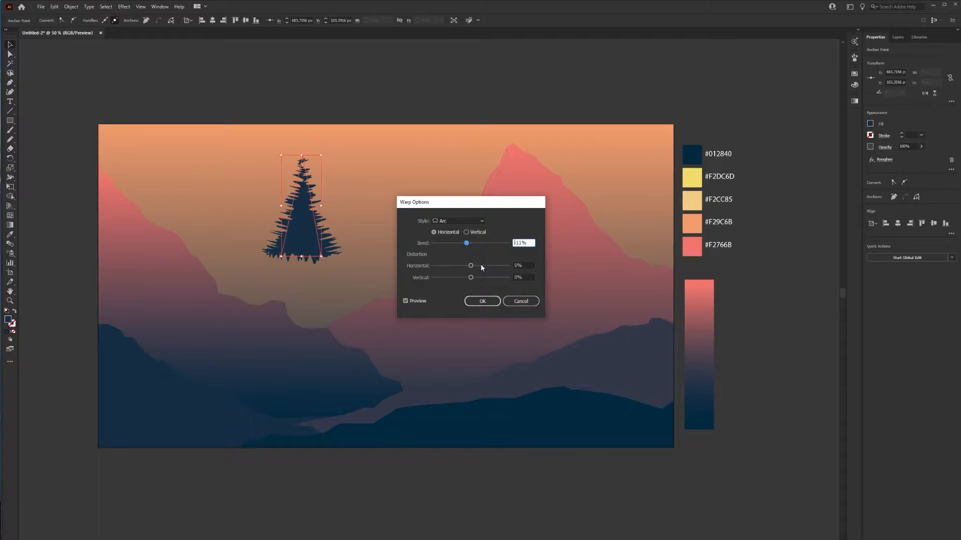
click(483, 302)
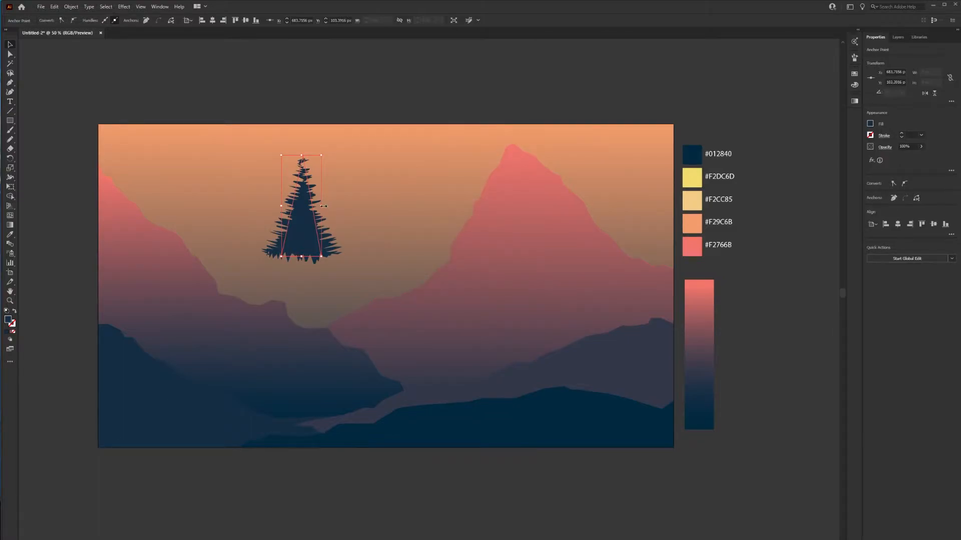
Move the pine tree up and left in the sky and scale it down to about 57 px wide
drag(323, 206, 333, 209)
key(ctrl+z)
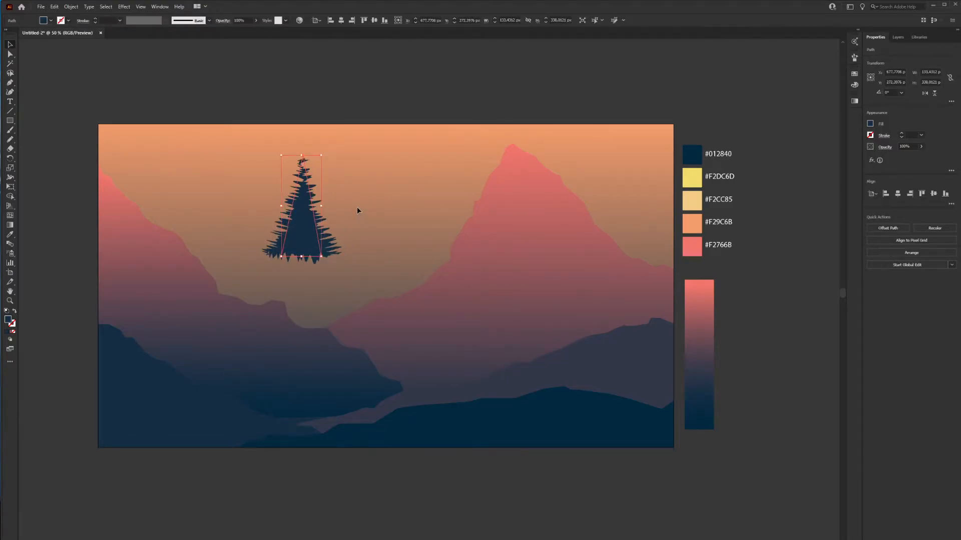
drag(319, 227, 291, 210)
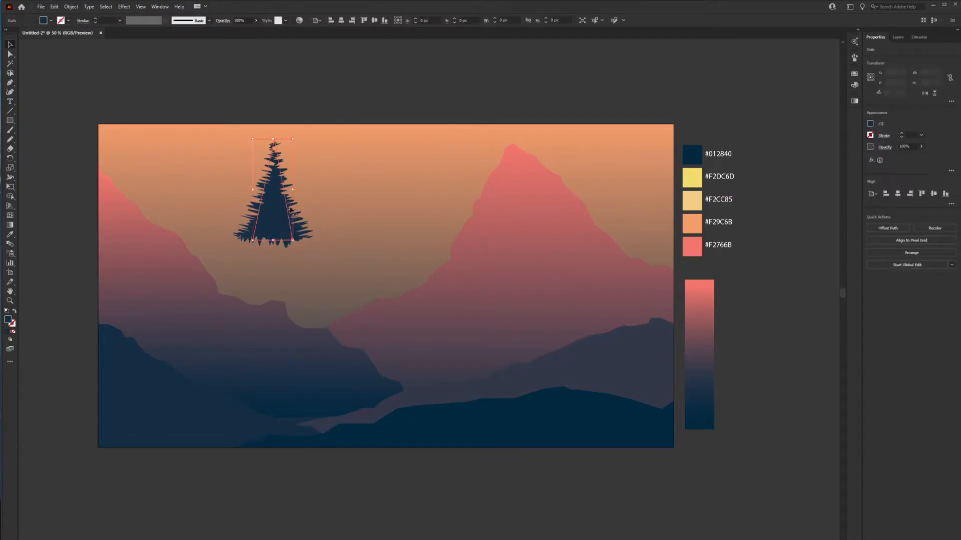
click(290, 148)
click(276, 165)
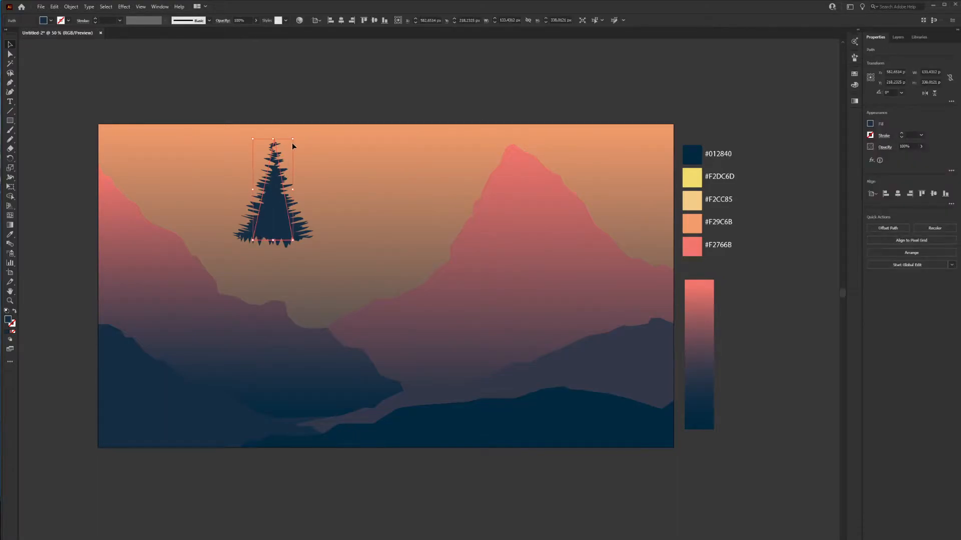
drag(293, 141, 270, 197)
click(314, 246)
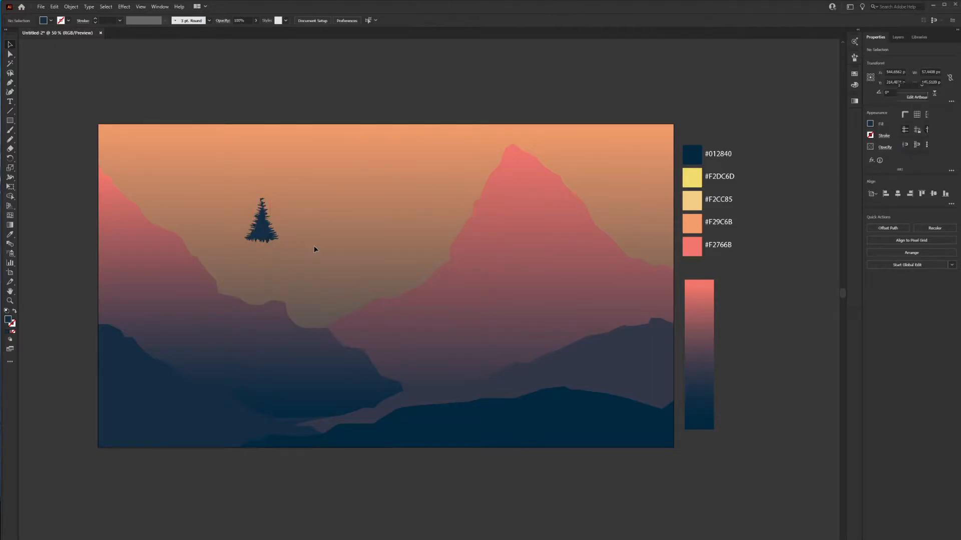
Duplicate the pine tree into a cluster of four, varying the heights and overlapping their bases
drag(264, 241, 337, 268)
click(342, 94)
drag(336, 234, 337, 208)
click(313, 129)
drag(341, 258, 357, 265)
drag(367, 217, 337, 275)
click(356, 174)
drag(347, 241, 342, 251)
mouse_move(335, 283)
mouse_down()
mouse_move(296, 278)
mouse_move(331, 274)
mouse_up()
click(393, 107)
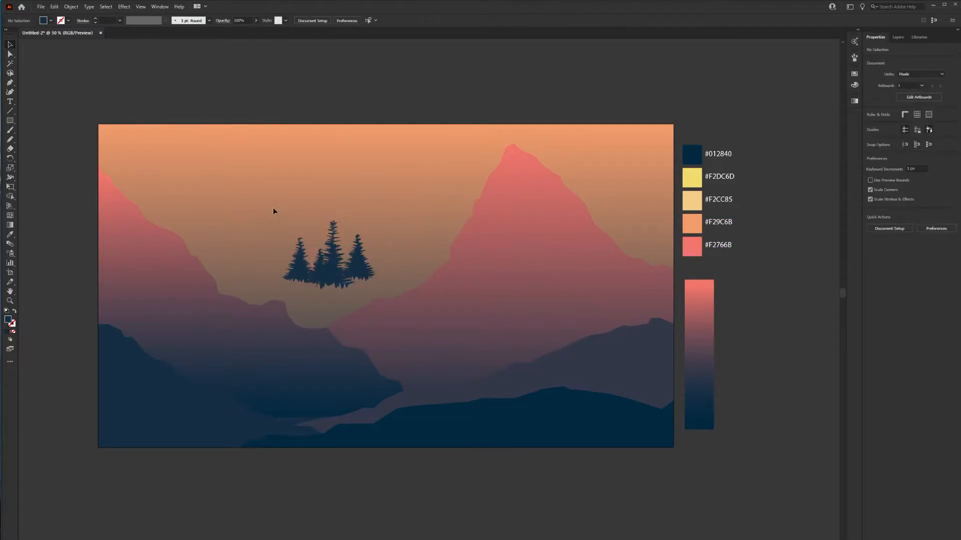
Select only the four trees, move them over to the right ridge and scale the cluster down to about 134 by 116 px
drag(273, 215, 385, 307)
shift+click(433, 322)
shift+click(262, 331)
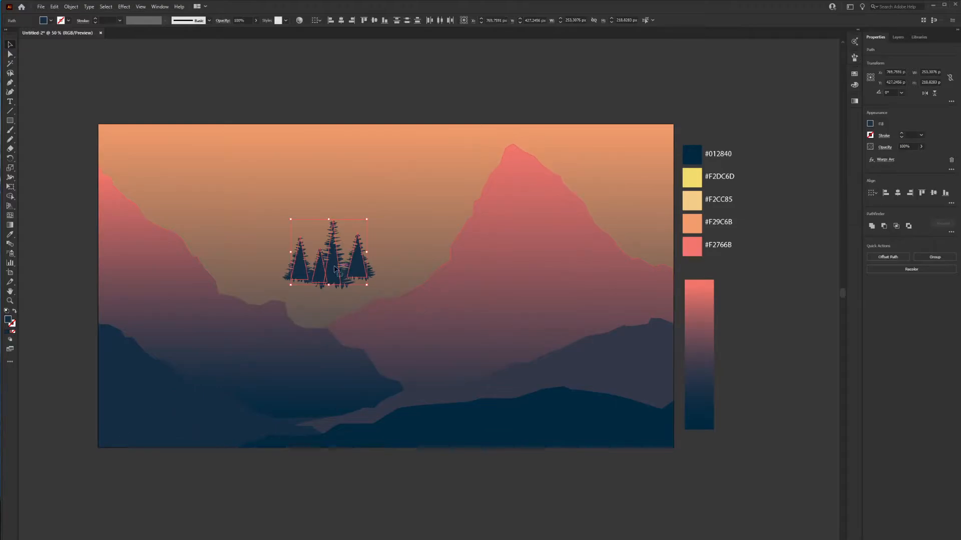
drag(359, 270, 560, 341)
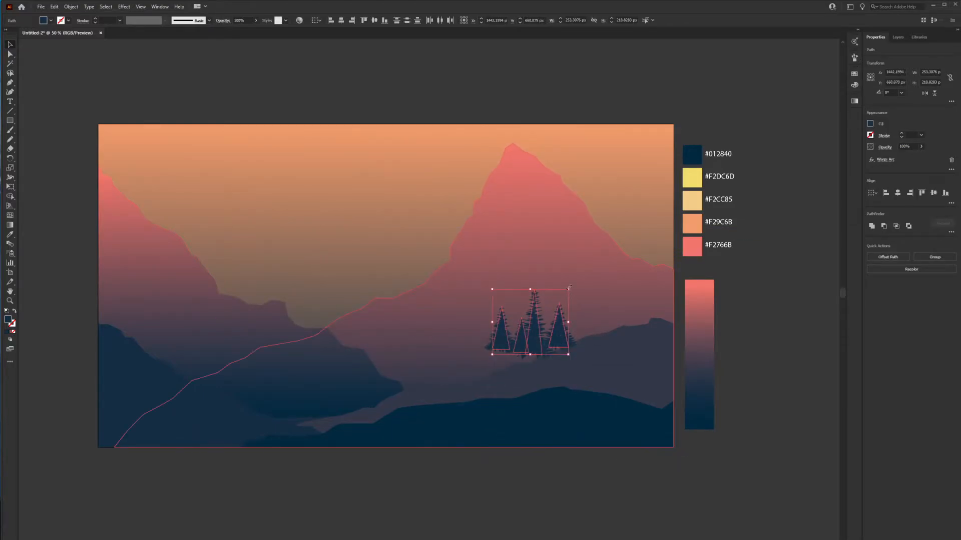
drag(569, 288, 527, 370)
Group the four trees, shrink the group to about 93 by 80 px and place it at the left mountain's lower right tip
right_click(508, 373)
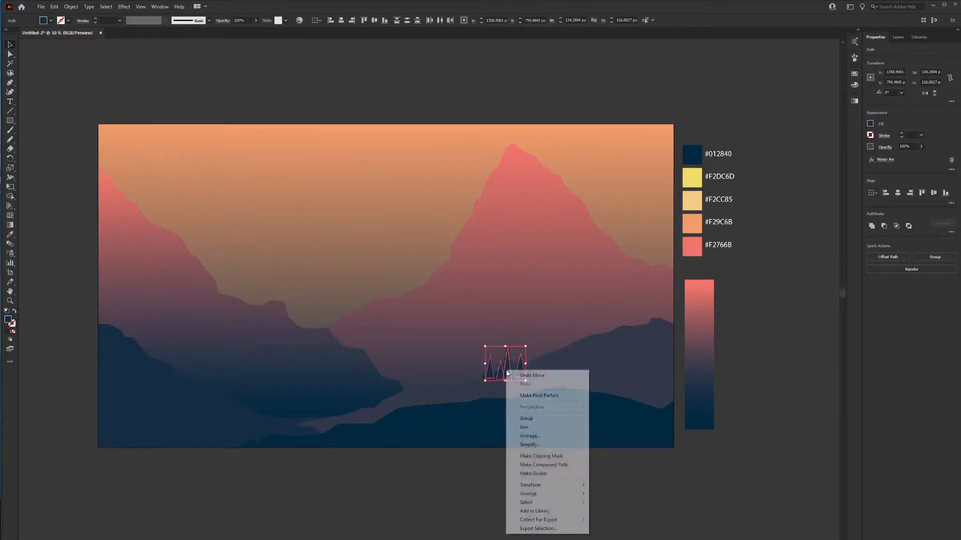
click(523, 423)
click(544, 522)
click(508, 374)
drag(509, 374, 383, 377)
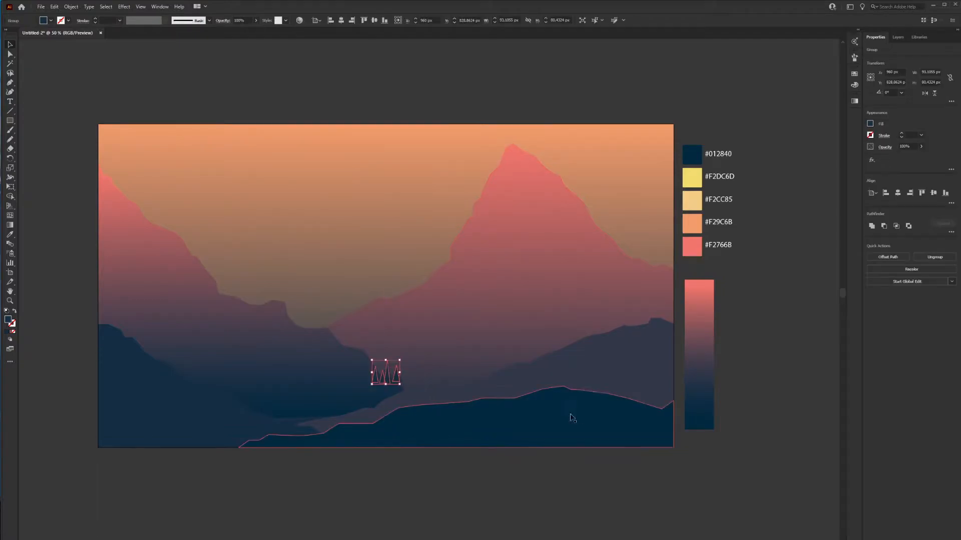
key(i)
key(v)
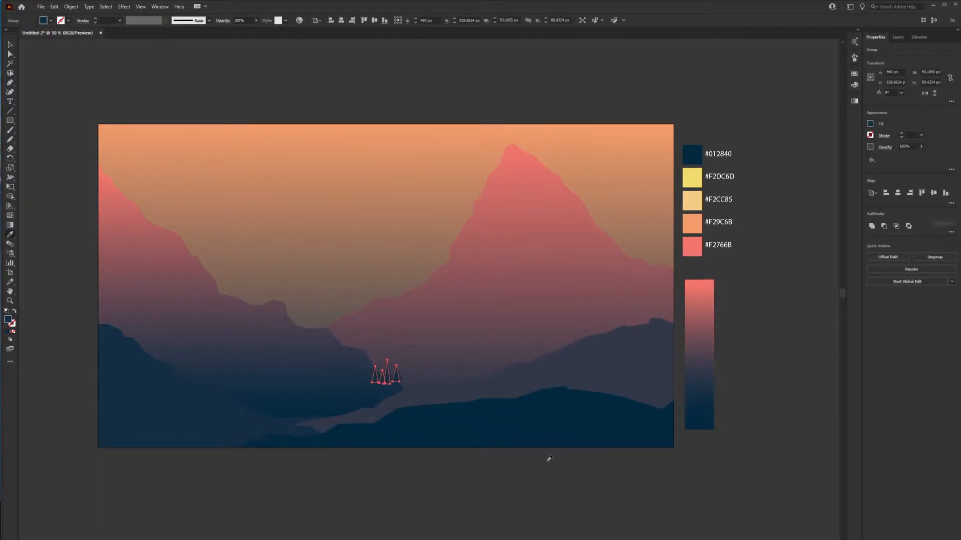
click(617, 457)
Duplicate the tree group into a row along the right ridge's upper edge and group all the copies together
drag(390, 381, 457, 390)
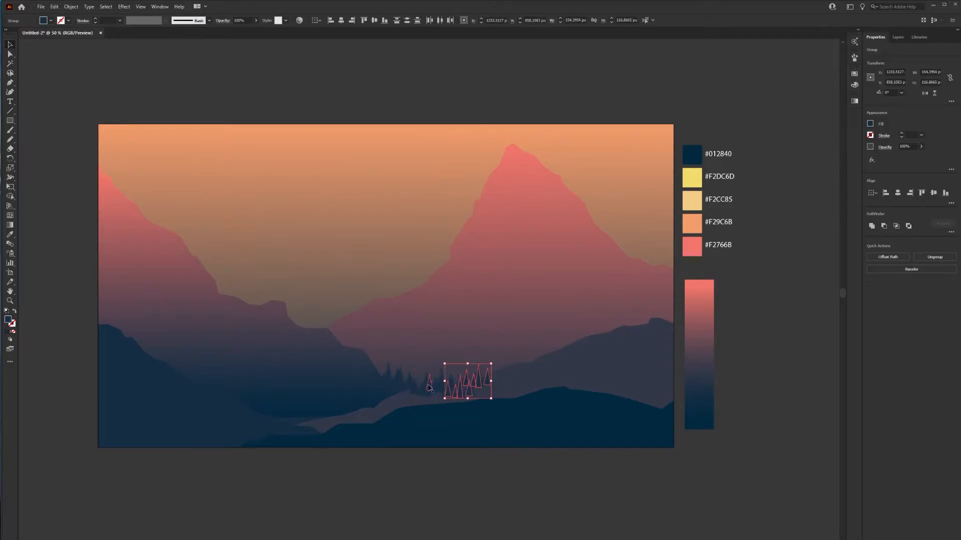
shift+click(378, 381)
right_click(389, 379)
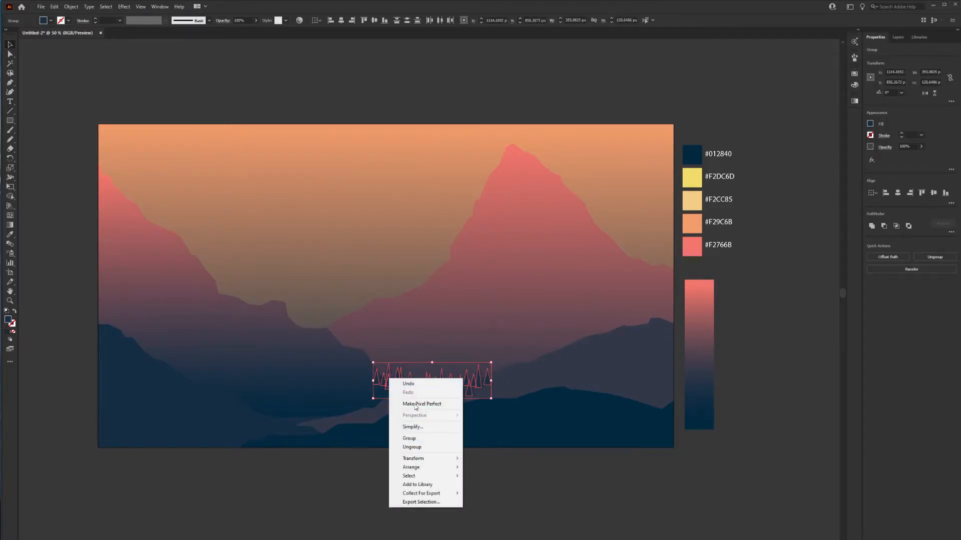
click(417, 439)
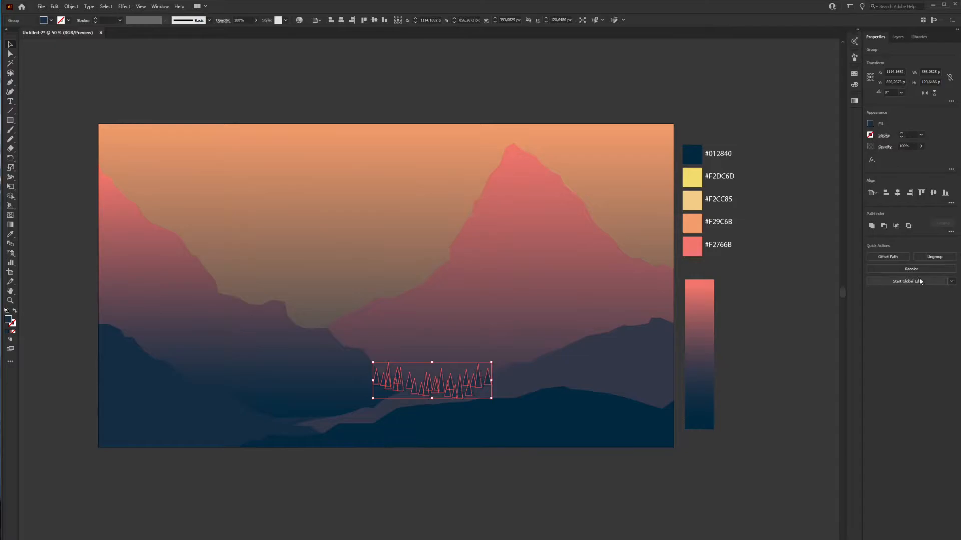
click(795, 394)
Arrange the grouped row of trees behind the purple-blue right ridge
click(443, 386)
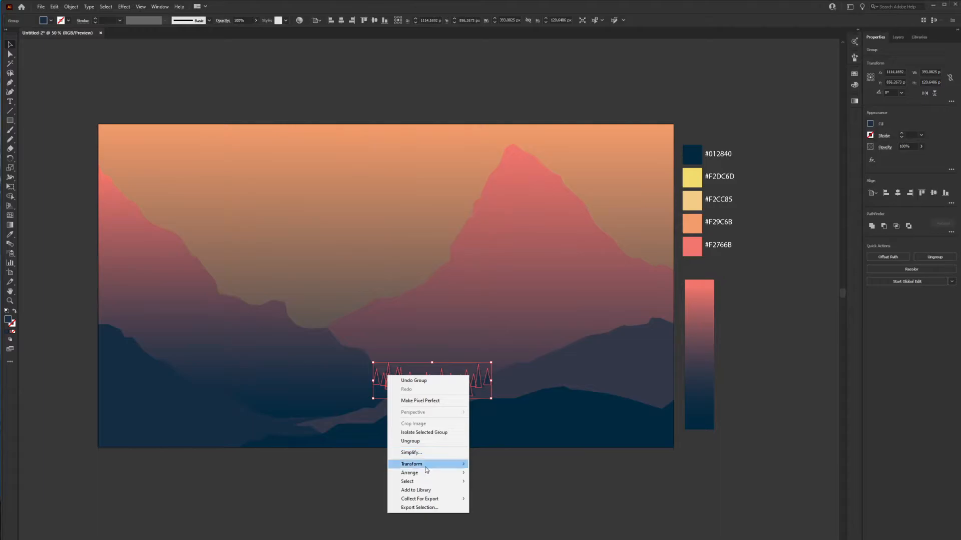
mouse_move(428, 474)
click(498, 491)
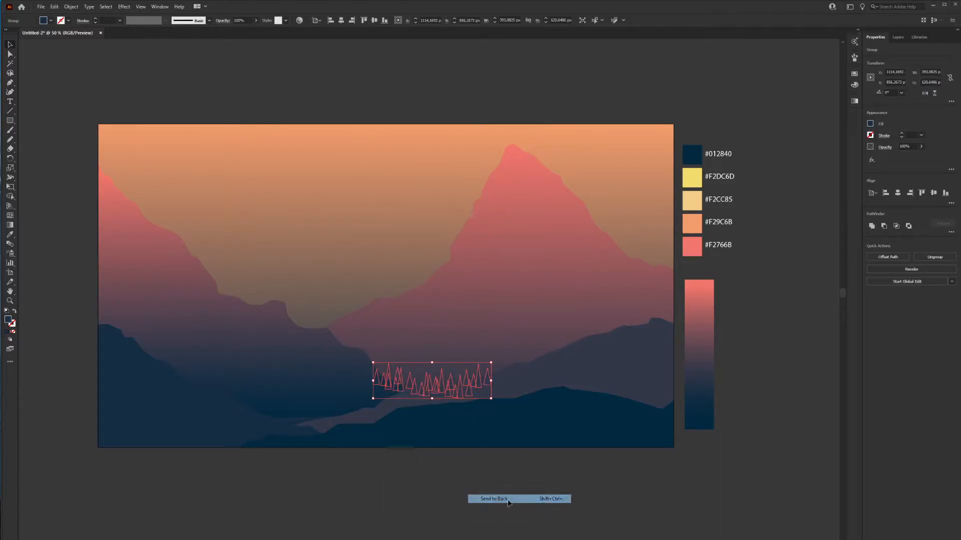
click(684, 490)
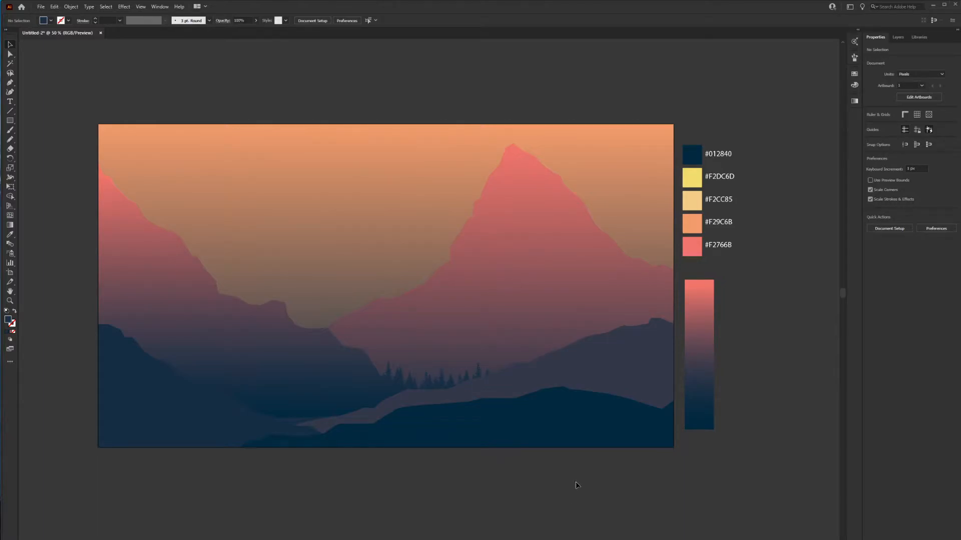
Duplicate the tree row, placing one copy at the foot of the left mountain and a spare outside the artboard beside the palette
click(436, 387)
key(ctrl+c)
key(ctrl+v)
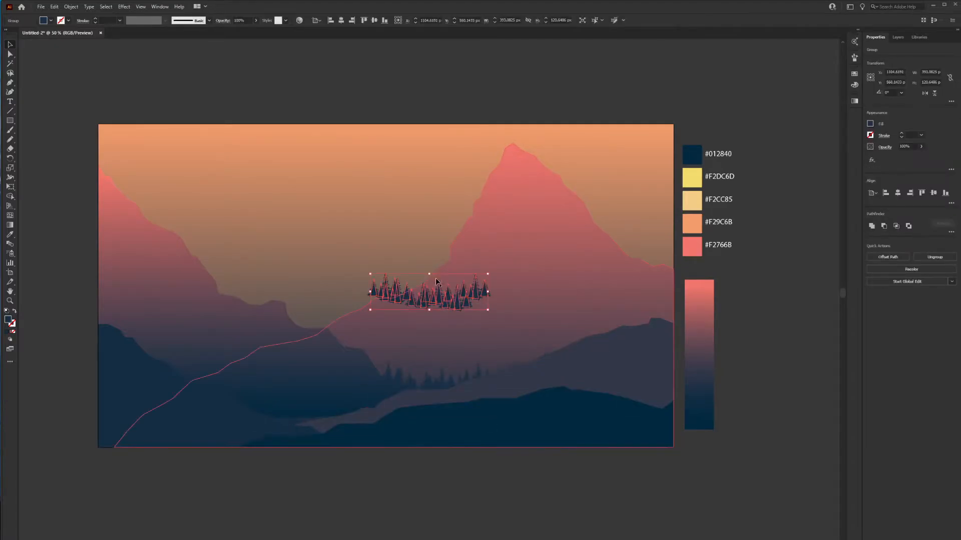
drag(436, 278, 308, 407)
click(773, 370)
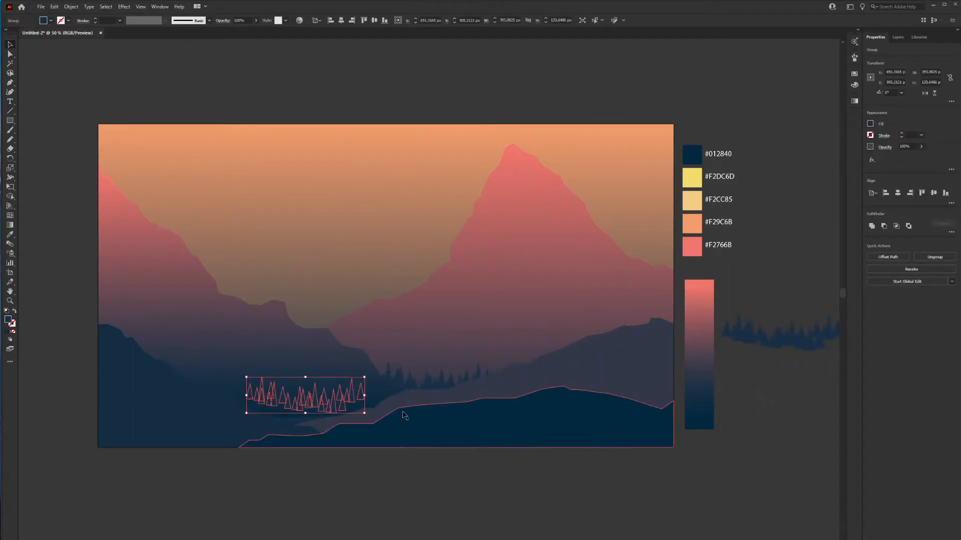
Recolour the tree row at the left mountain's foot with the right ridge's purple-blue, lower it slightly and enlarge it
key(i)
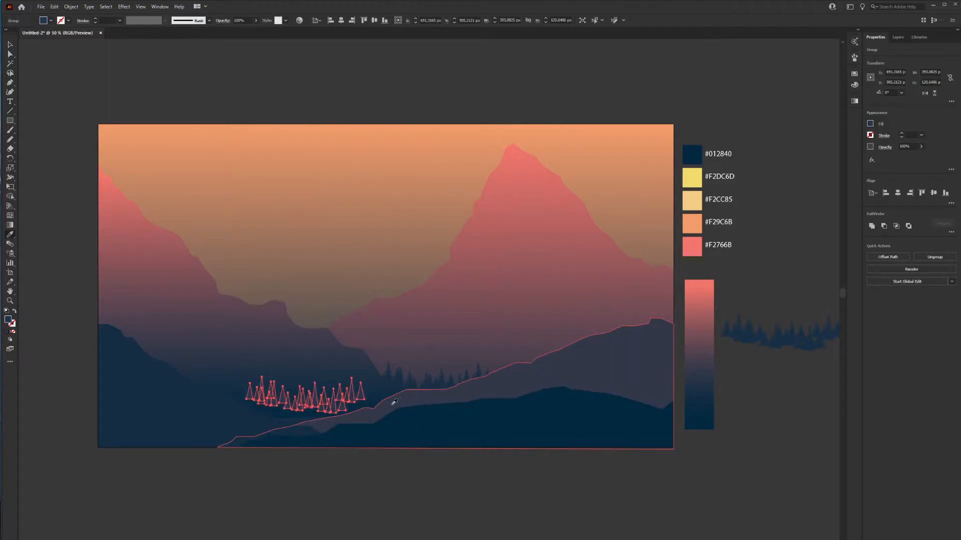
click(378, 410)
key(v)
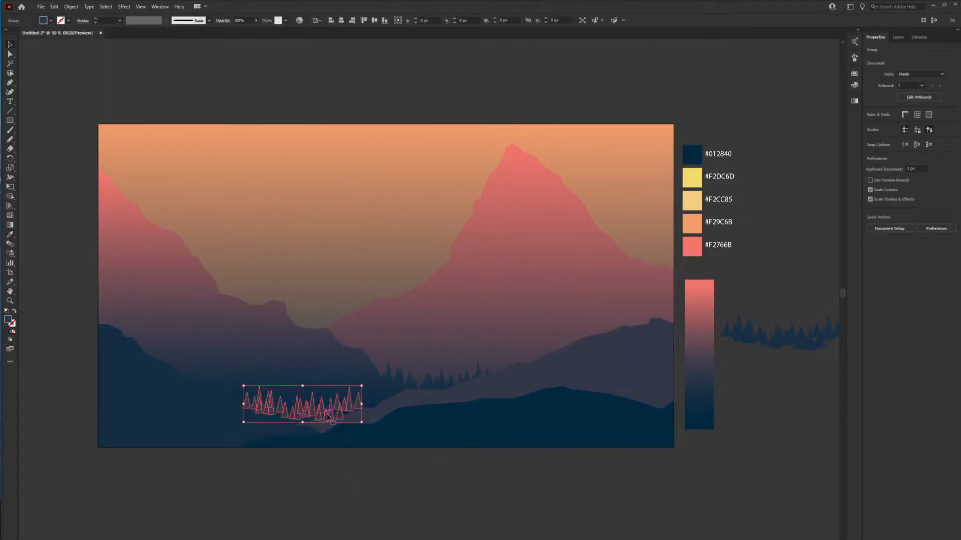
drag(362, 387, 390, 377)
click(385, 534)
Spread purple-blue tree clusters along the left ridge's upper edge down to the valley and delete the leftover cluster below the artboard
drag(297, 408, 168, 368)
right_click(258, 490)
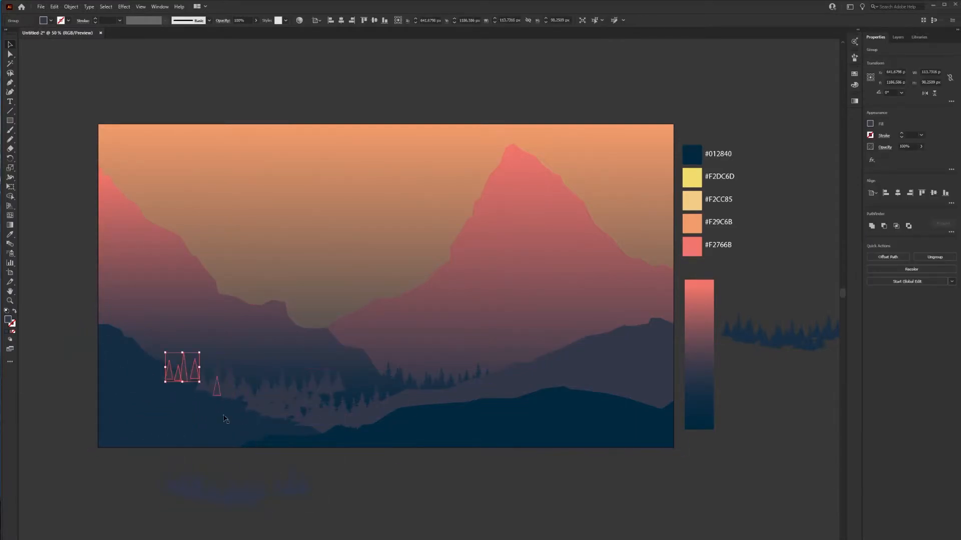
drag(293, 483, 150, 354)
drag(241, 491, 240, 378)
drag(192, 493, 254, 387)
key(ctrl+z)
click(193, 488)
key(Delete)
click(274, 389)
key(ctrl+shift+a)
right_click(255, 381)
click(280, 440)
key(ctrl+shift+a)
click(240, 380)
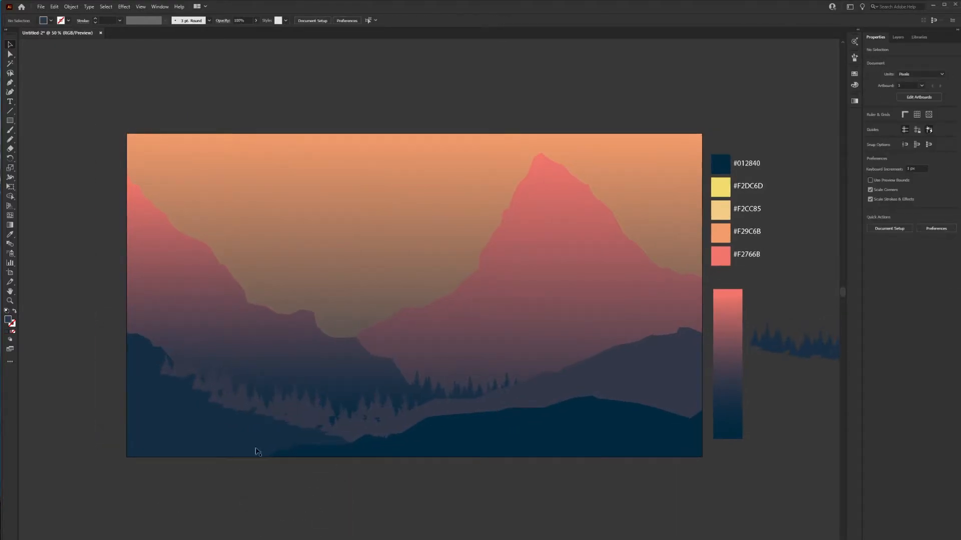
Group all the purple-blue tree clusters along the left ridge and arrange the group behind the ridge
click(179, 361)
shift+click(217, 381)
shift+click(229, 399)
shift+click(225, 397)
shift+click(279, 400)
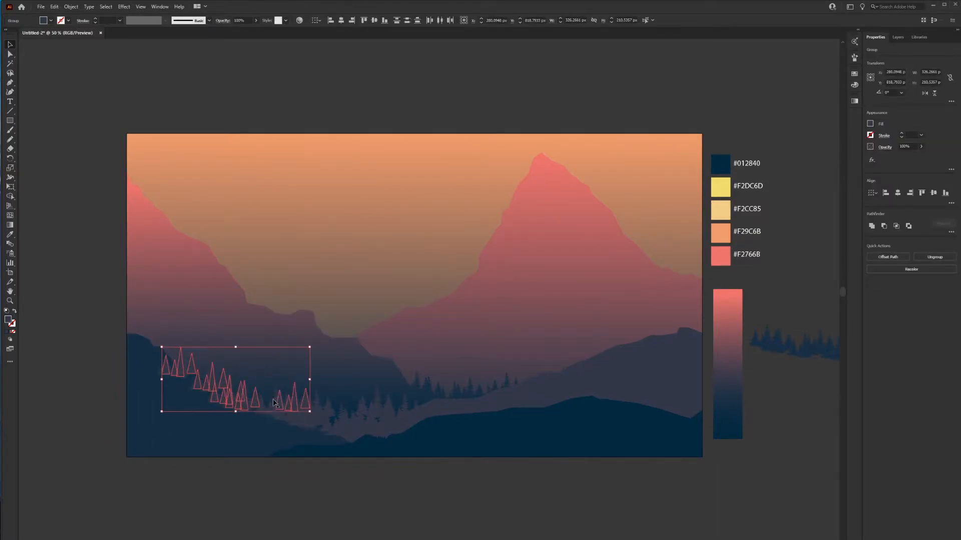
shift+click(326, 416)
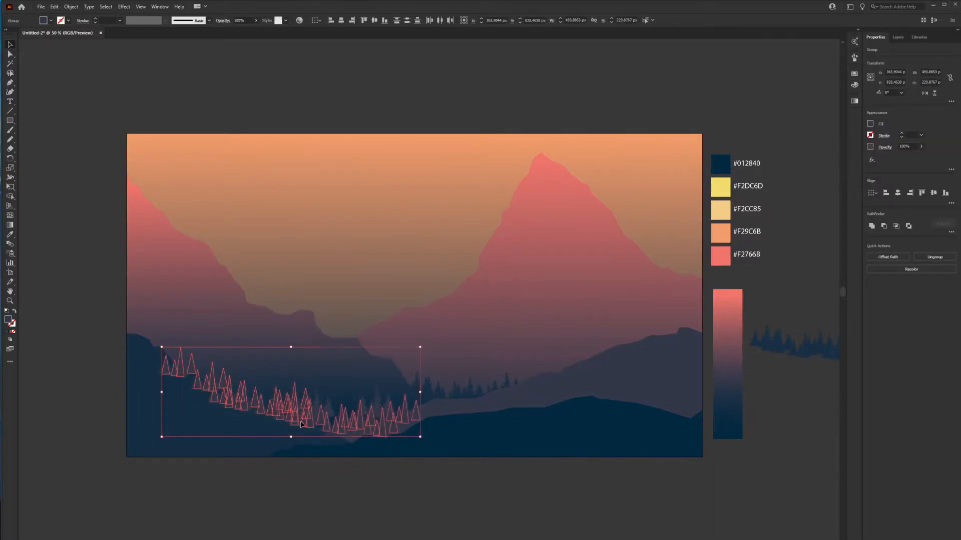
right_click(373, 419)
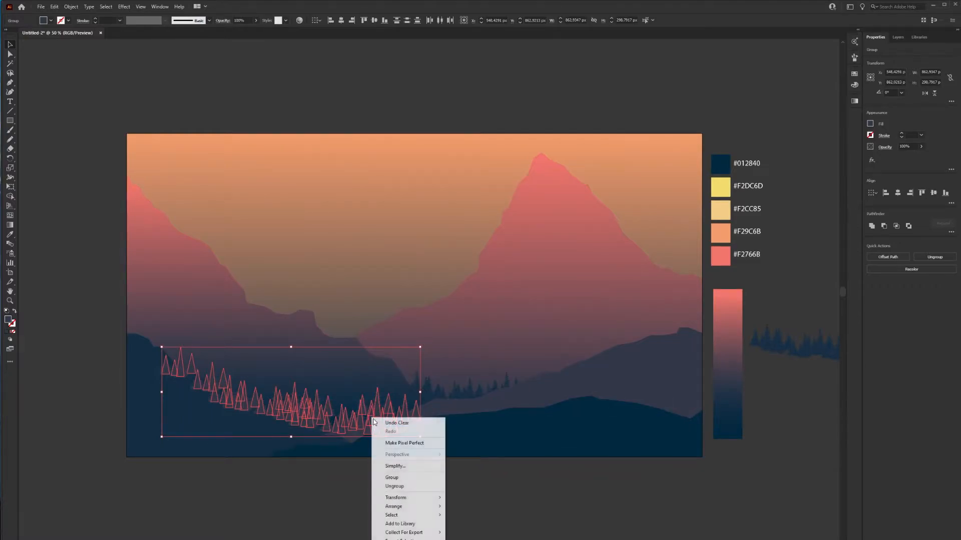
click(400, 478)
right_click(296, 403)
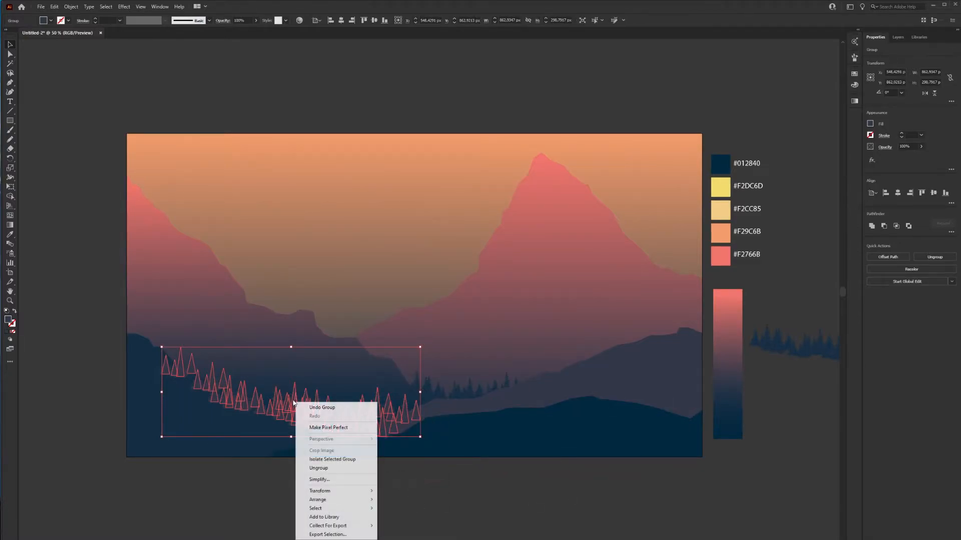
mouse_move(340, 499)
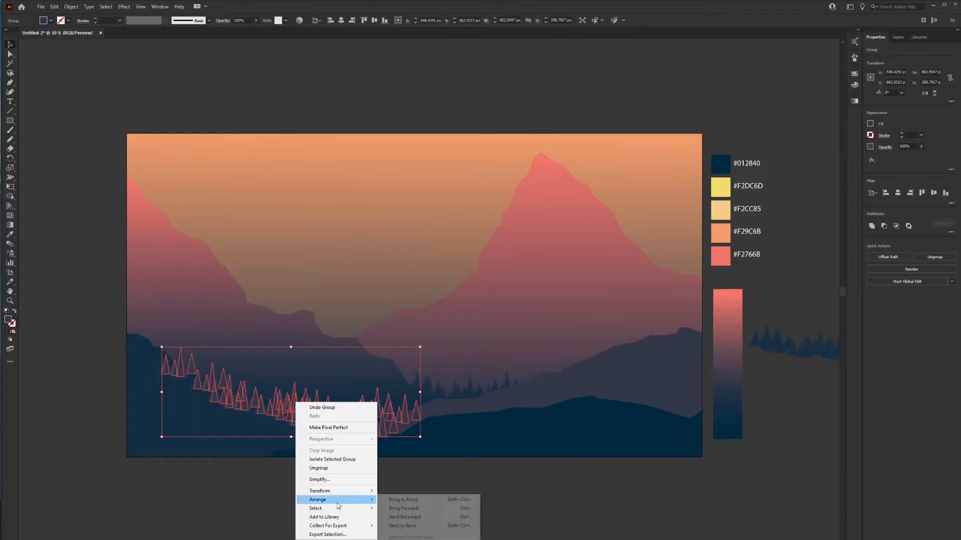
click(411, 527)
Ungroup an enlarged set of trees and distribute its clusters along the dark foreground ridge's upper edge
drag(419, 368, 528, 497)
right_click(528, 497)
click(539, 429)
drag(442, 482, 498, 416)
drag(515, 495, 619, 385)
drag(607, 485, 573, 397)
drag(552, 500, 674, 408)
click(600, 441)
Select all the tree clusters along the foreground ridge and arrange them behind it
click(371, 426)
shift+click(442, 420)
shift+click(505, 421)
shift+click(568, 408)
shift+click(620, 398)
shift+click(670, 408)
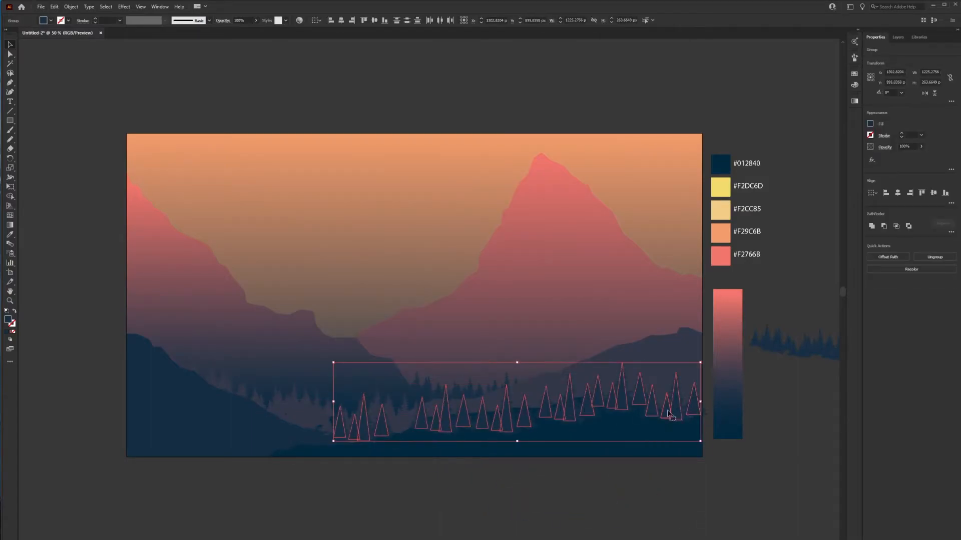
click(741, 443)
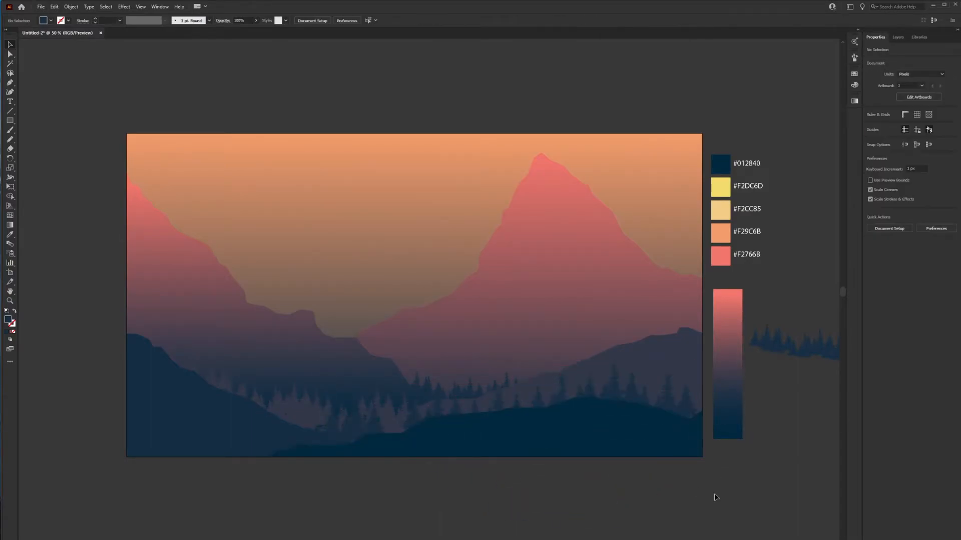
Enlarge the tree row behind the foreground ridge and shift it left to follow the ridge
click(236, 421)
click(536, 513)
click(614, 388)
drag(695, 362, 753, 349)
click(710, 492)
drag(655, 400, 598, 401)
click(618, 519)
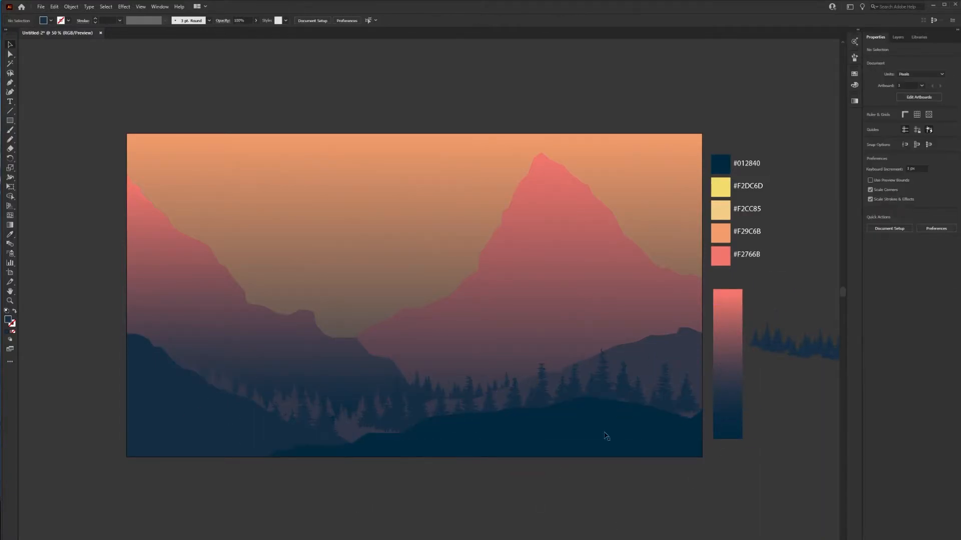
Ungroup the spare tree row beside the palette and try one four-tree cluster, greatly enlarged, on the foreground ridge's right end
click(812, 353)
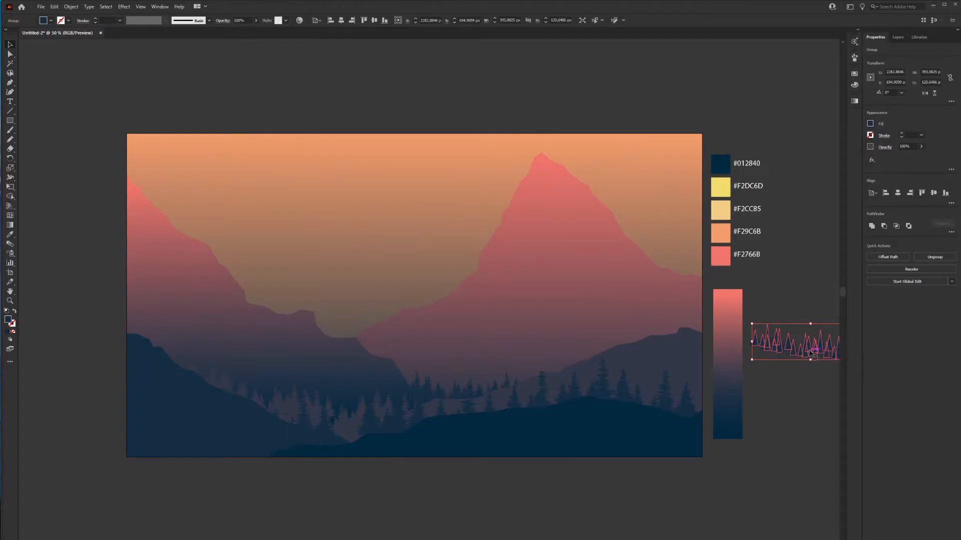
right_click(806, 349)
click(827, 414)
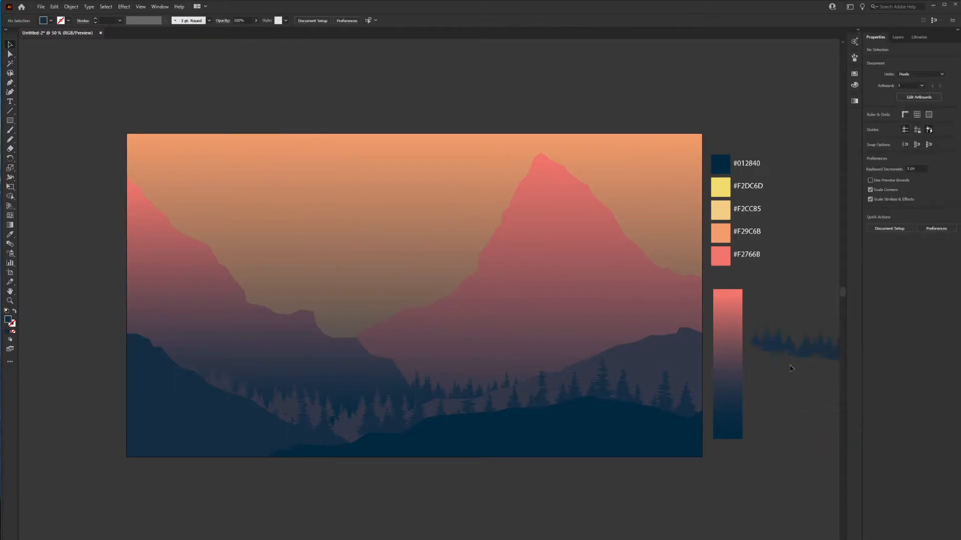
click(749, 347)
drag(749, 347, 741, 74)
drag(679, 344, 644, 345)
drag(705, 237, 726, 220)
click(682, 489)
drag(647, 342, 623, 379)
Try the foreground ridge's dark blue on the four large trees, lower them onto the ridge, and delete them
key(i)
click(585, 443)
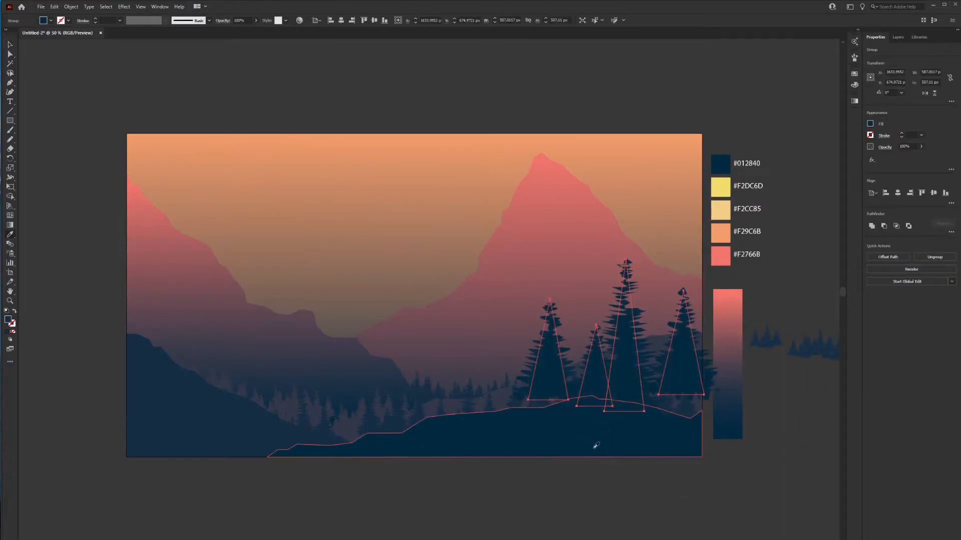
click(628, 506)
click(595, 429)
key(v)
click(617, 470)
drag(625, 377, 614, 401)
click(650, 488)
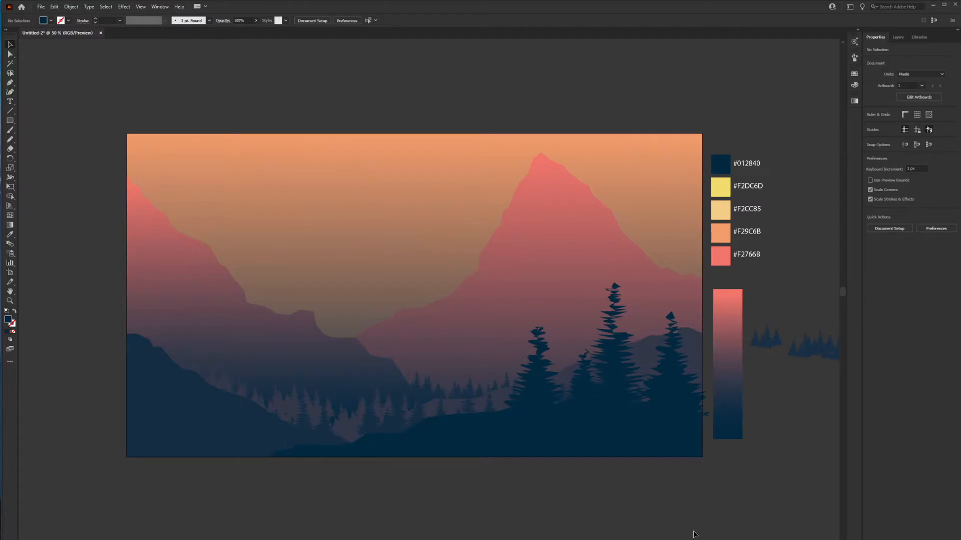
click(621, 424)
key(Delete)
Draw a tall, narrow triangle about 156 by 603 px with the Pen tool on the foreground ridge
key(p)
click(321, 425)
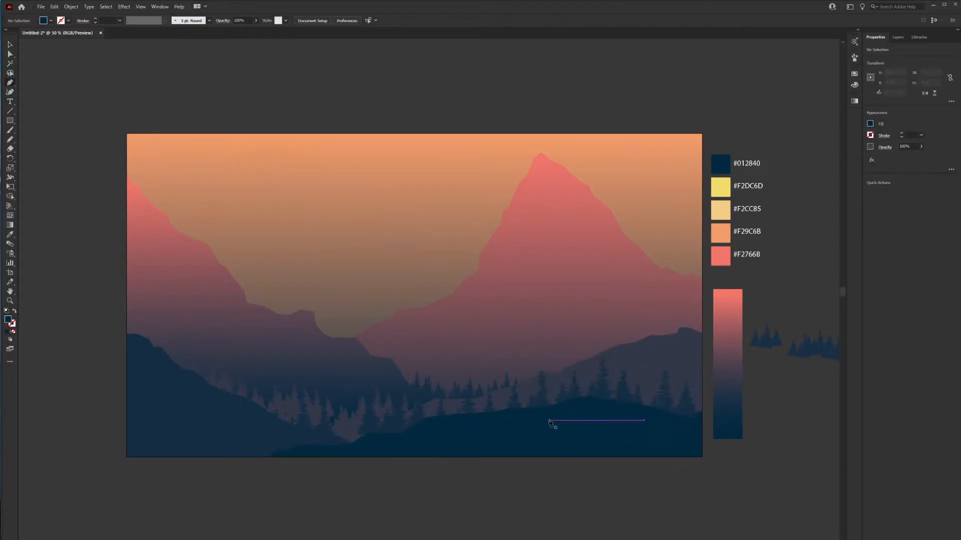
click(545, 417)
click(568, 238)
click(591, 418)
click(545, 417)
Apply a Roughen effect to the tall triangle with relative size, corner points and a detail of 18 per inch
key(v)
click(124, 7)
click(225, 91)
click(321, 254)
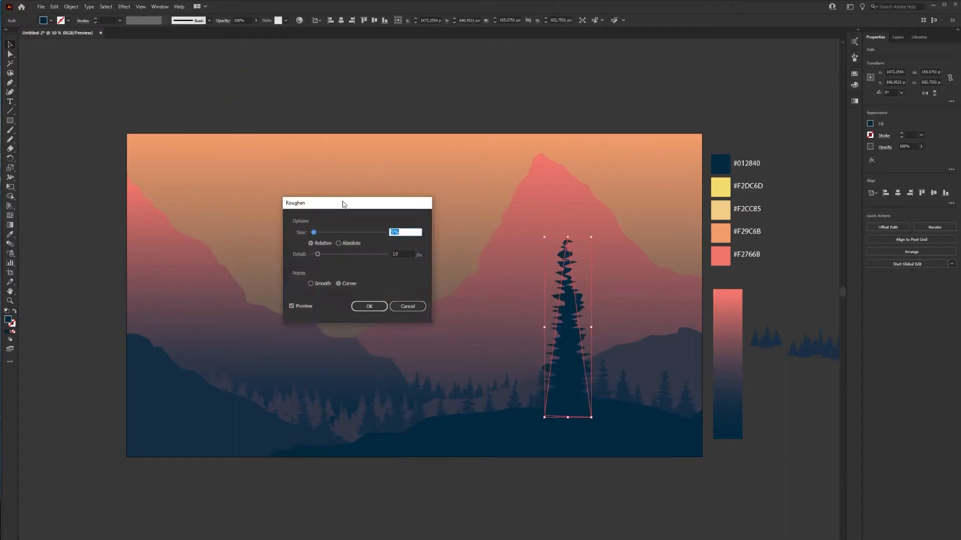
drag(312, 232, 315, 234)
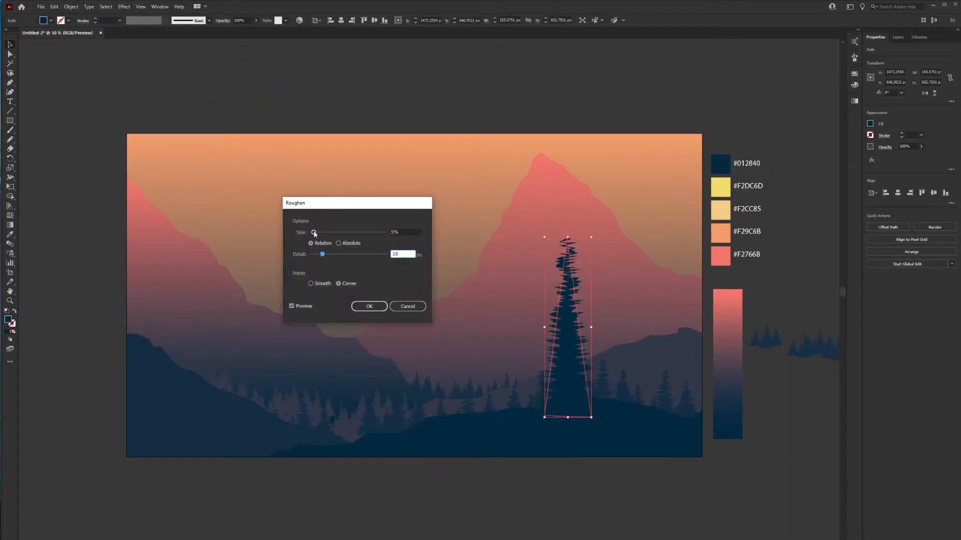
click(369, 306)
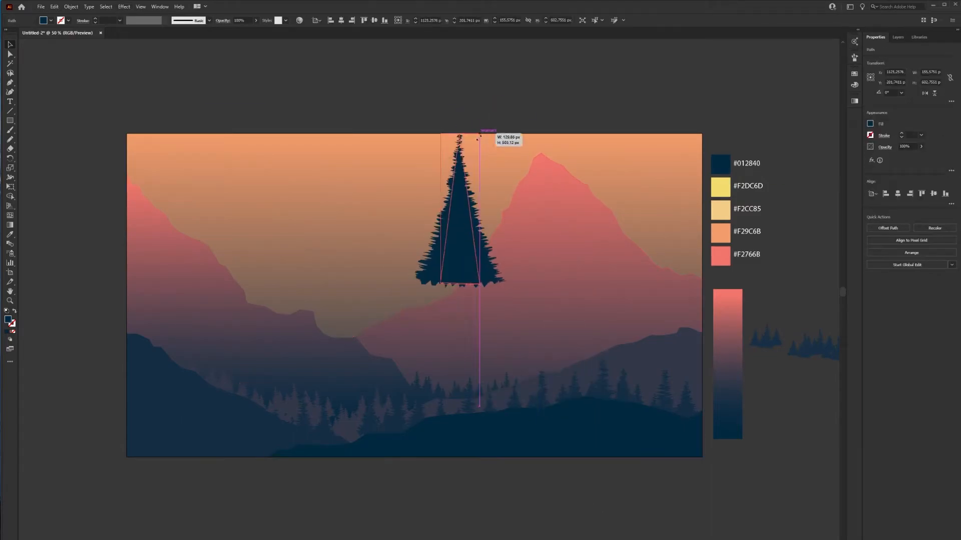
Resize the roughened pine and place copies of it on the right end of the foreground ridge
drag(453, 210, 641, 349)
drag(609, 282, 608, 314)
drag(593, 370, 628, 365)
drag(608, 380, 672, 396)
drag(611, 394, 632, 385)
drag(571, 386, 633, 294)
Adjust the pine copies to leave two tall trees with a smaller one between them
click(676, 501)
click(600, 388)
shift+drag(654, 221, 637, 260)
key(ctrl+shift+a)
drag(626, 311, 629, 357)
key(ctrl+shift+a)
Draw a thin rectangular trunk under the small pine, lower the tree onto the ridge and combine it with the trunk
click(10, 120)
mouse_move(619, 423)
mouse_down()
mouse_move(625, 360)
mouse_move(629, 383)
mouse_up()
key(v)
click(628, 349)
shift+click(628, 396)
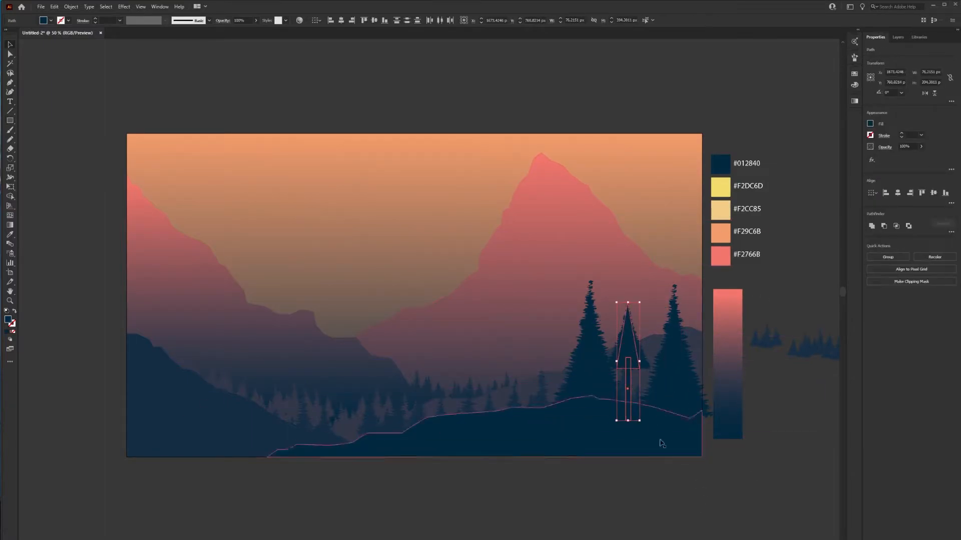
drag(628, 302, 628, 319)
right_click(630, 398)
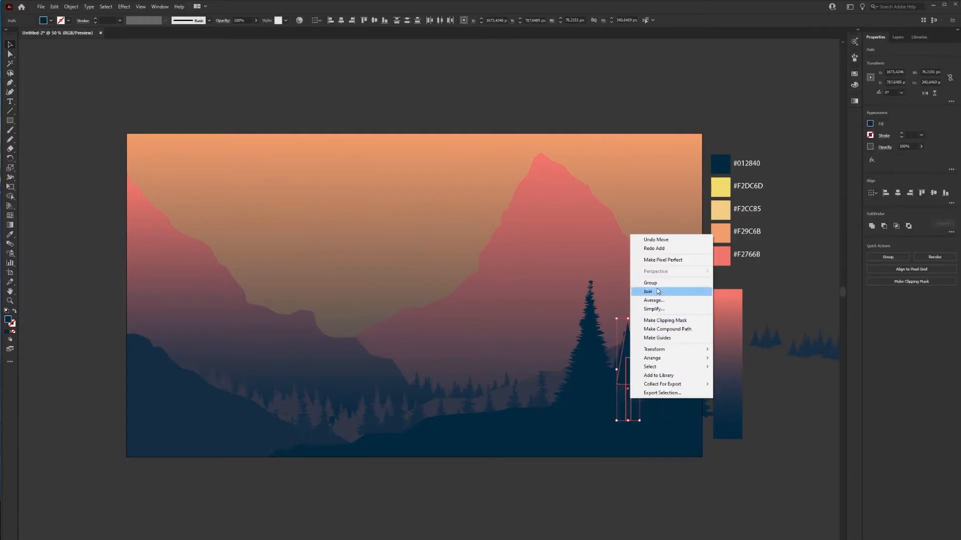
click(648, 291)
key(ctrl+shift+a)
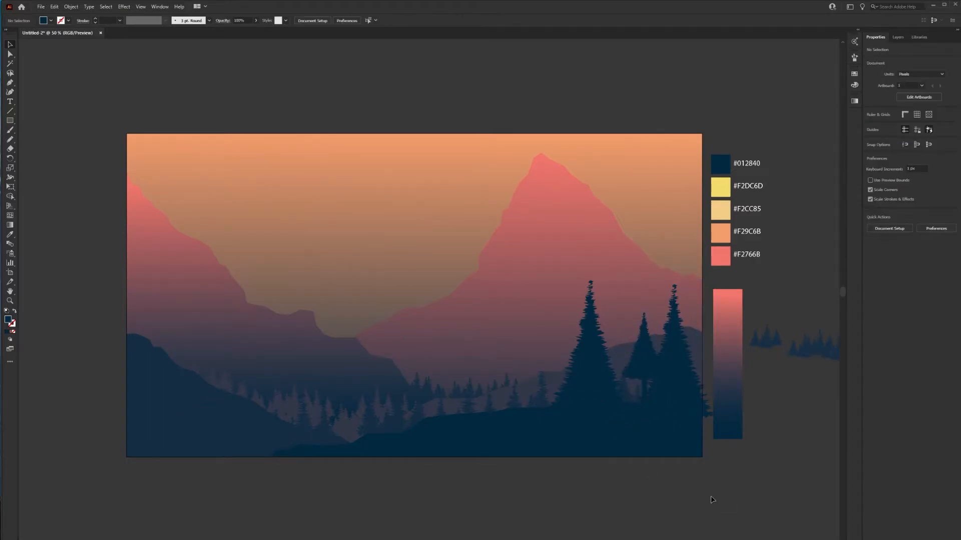
Copy the pines to the artboard's lower left as one large and one narrower tree, and place a small trunked pine beside the valley
drag(597, 395, 175, 424)
drag(643, 377, 197, 402)
drag(212, 323, 204, 364)
key(ctrl+shift+a)
drag(149, 426, 229, 448)
drag(242, 366, 237, 386)
drag(227, 415, 297, 396)
drag(294, 425, 337, 420)
click(385, 503)
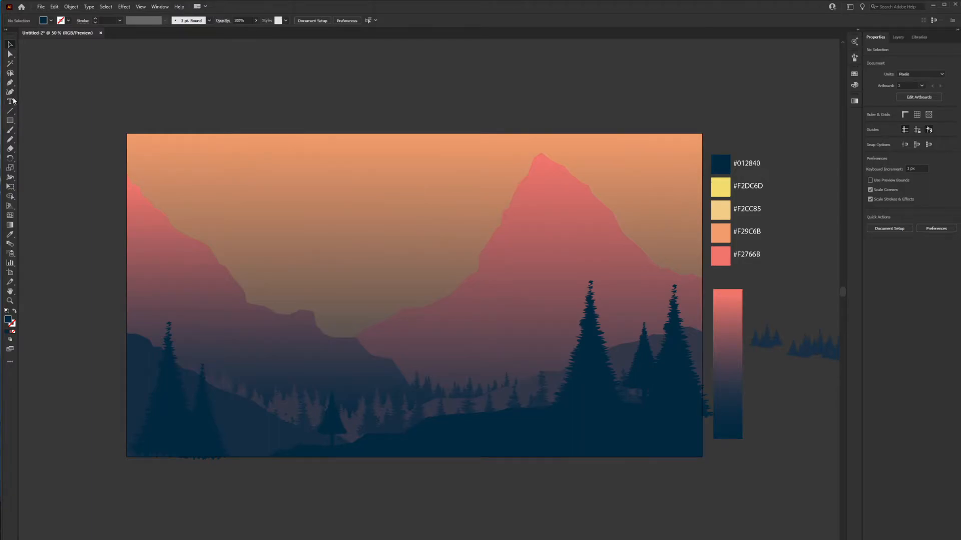
Draw two closed strips with jagged, grassy upper edges along the foreground ridge using the Pencil tool
click(11, 139)
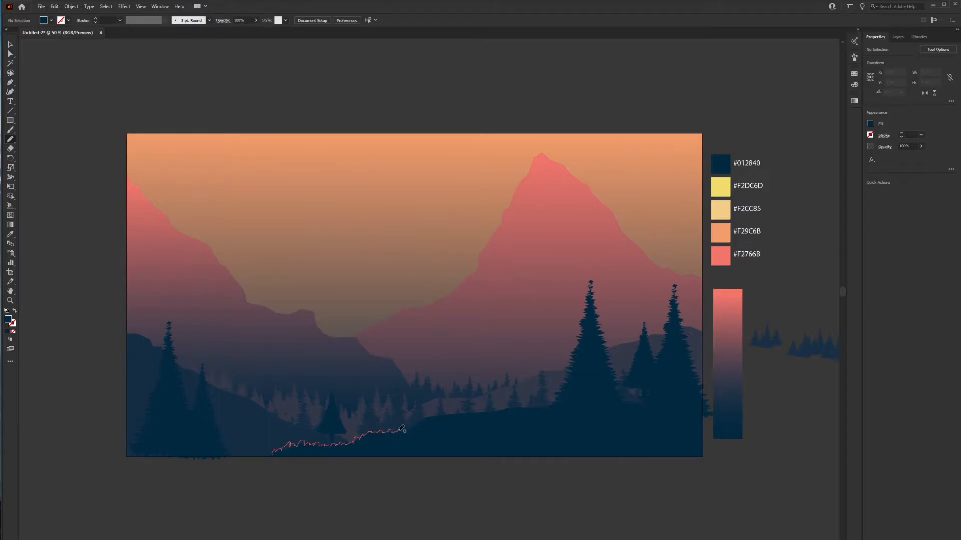
drag(409, 430, 349, 452)
drag(275, 452, 275, 453)
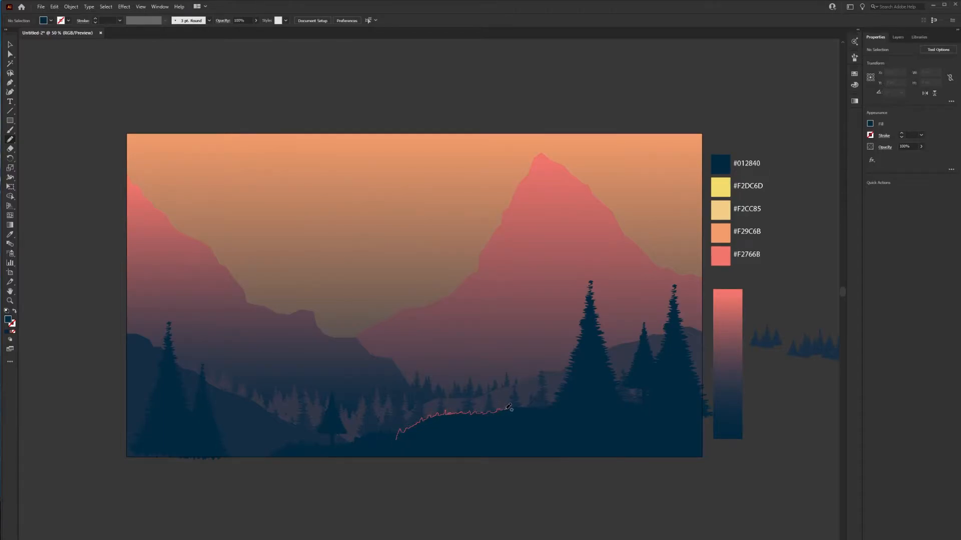
mouse_move(537, 404)
mouse_down()
mouse_move(489, 428)
mouse_move(399, 439)
mouse_up()
Unite the two grassy strips with the foreground ridge into one shape
key(v)
click(440, 429)
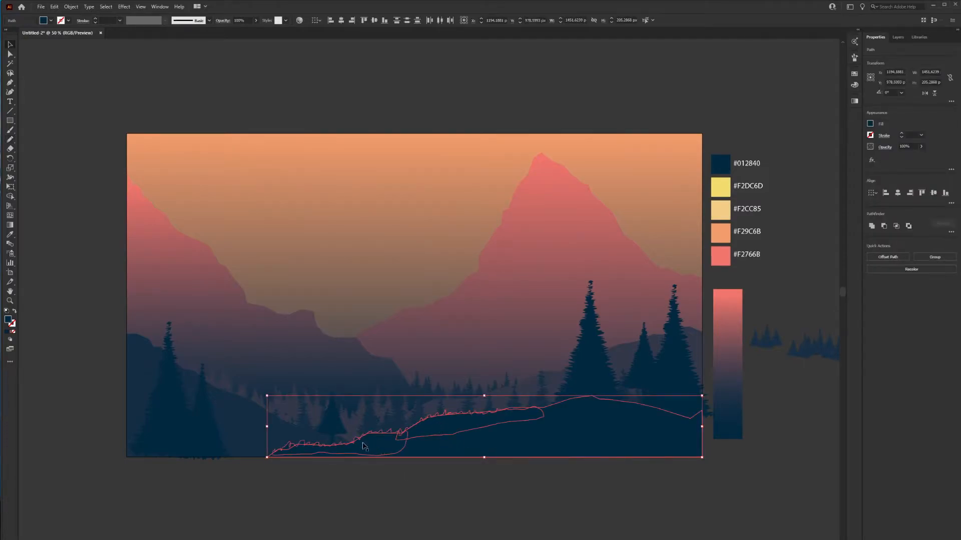
click(871, 227)
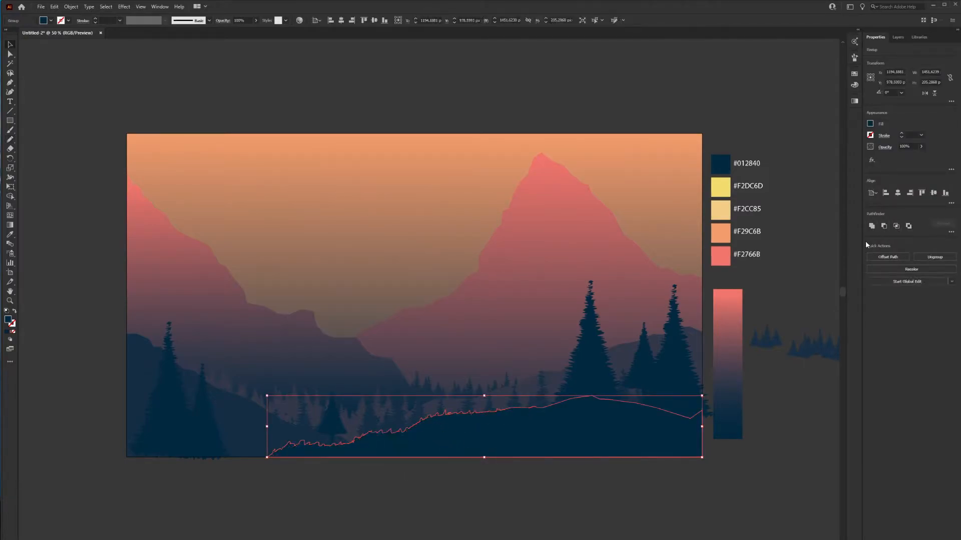
click(664, 528)
Draw a long wavy mist shape about 1183 by 215 px across the right mountain's base with the Pencil tool
click(11, 140)
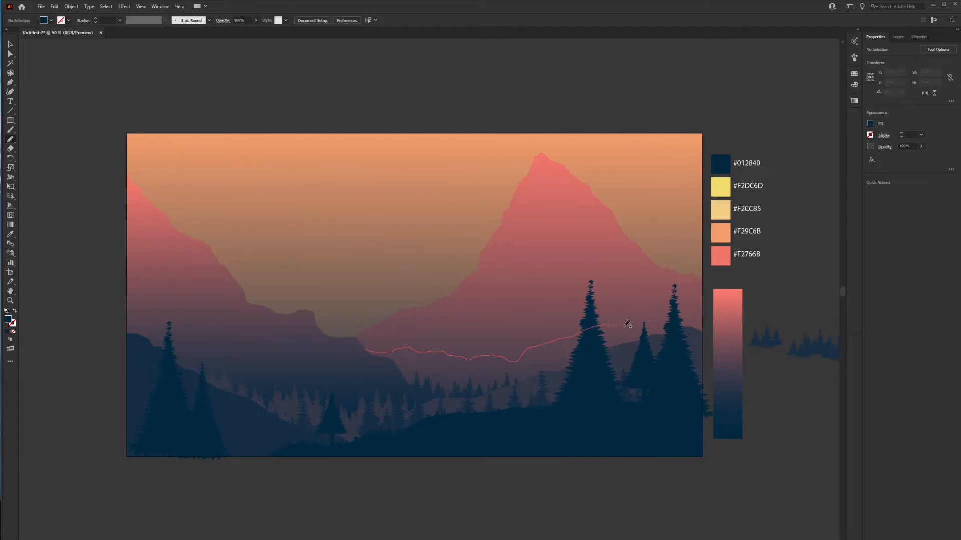
drag(692, 342, 622, 361)
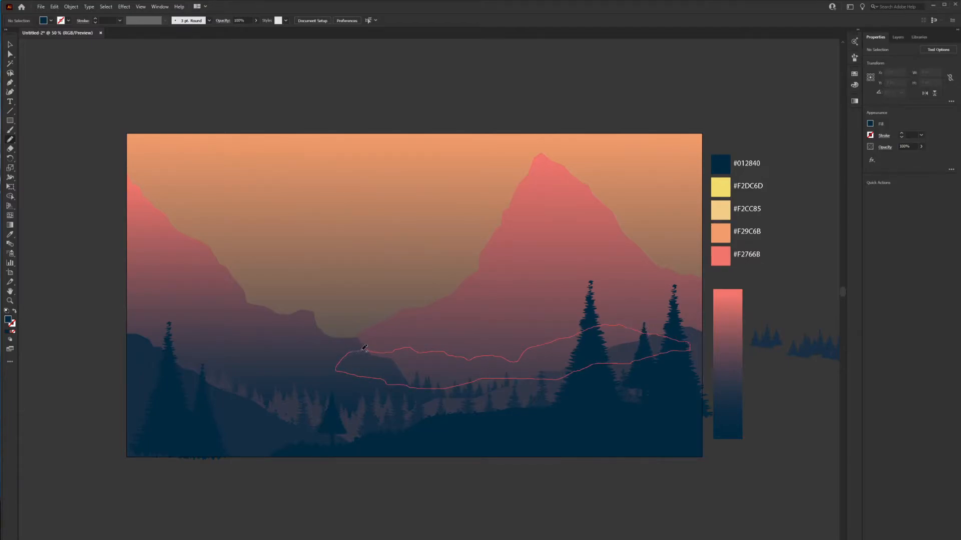
drag(364, 347, 365, 348)
key(v)
click(428, 371)
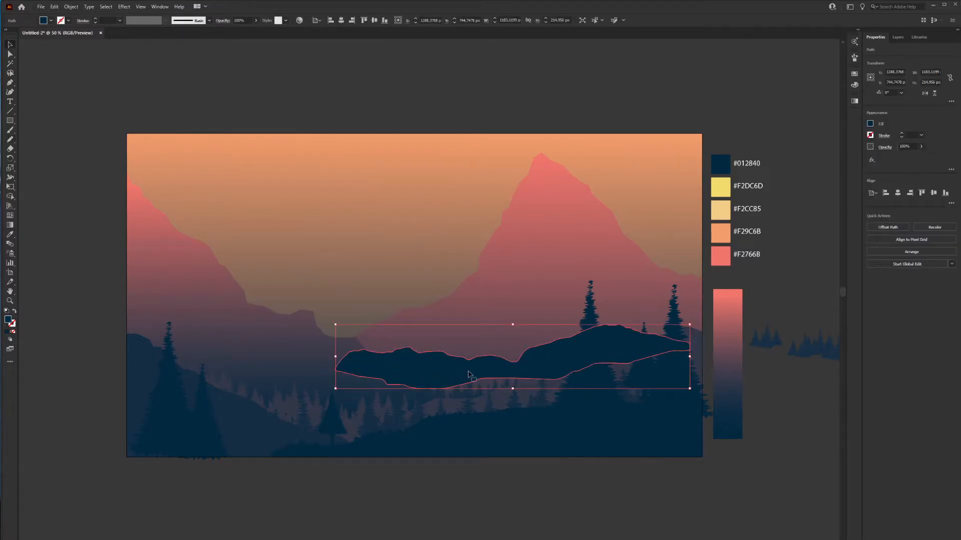
Sample the coral end of the gradient swatch for the mist shape and set its fill to white
key(i)
shift+click(723, 297)
click(870, 124)
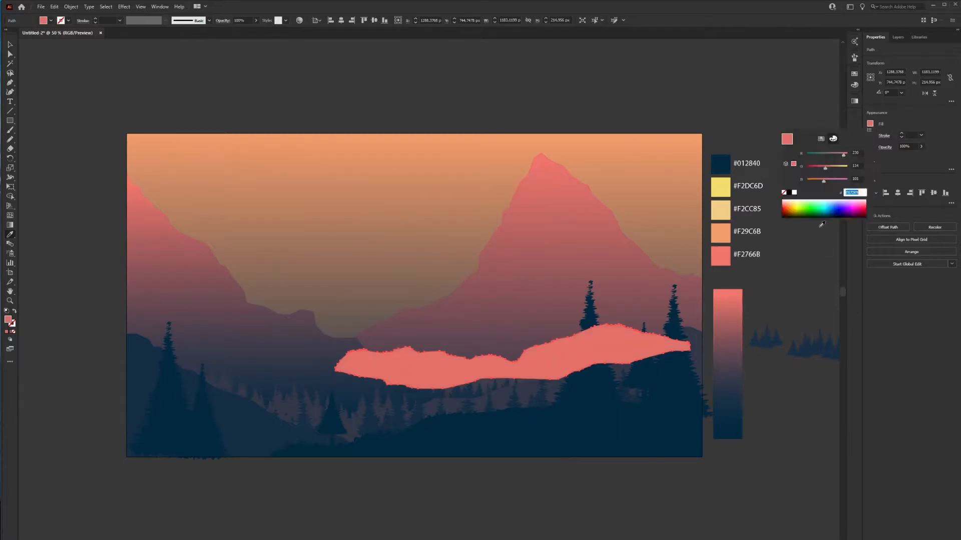
click(794, 192)
key(Escape)
Give the mist shape the linear mountain gradient and change its dark blue stop to white
key(g)
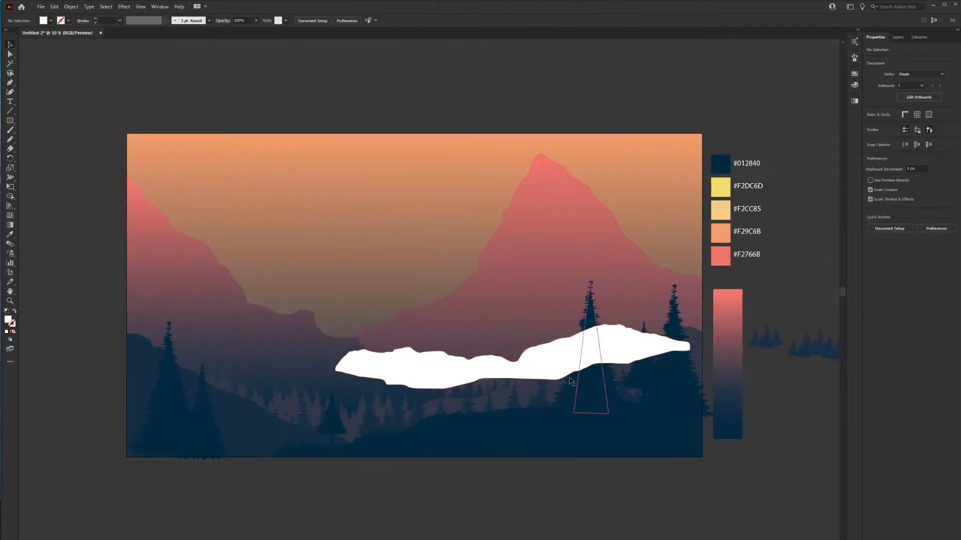
click(562, 370)
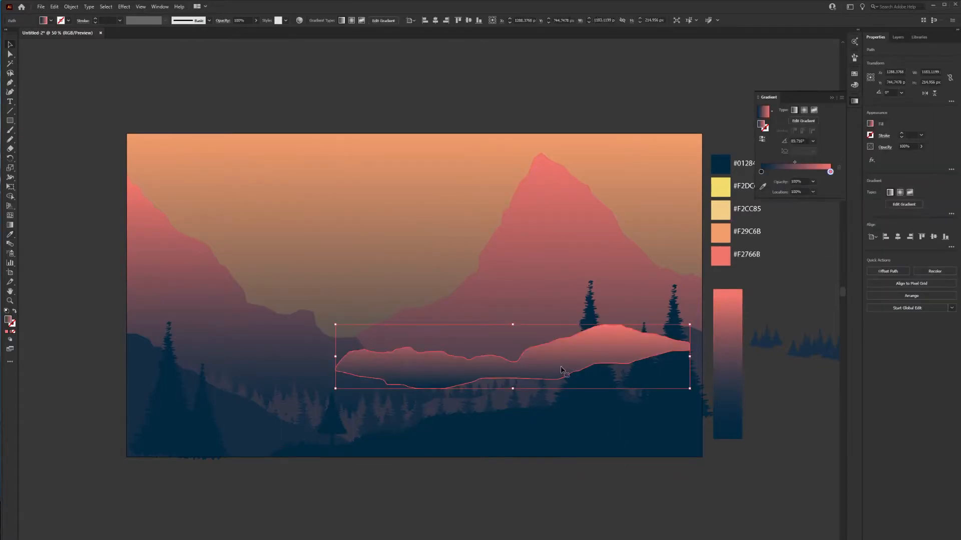
double_click(760, 173)
click(740, 197)
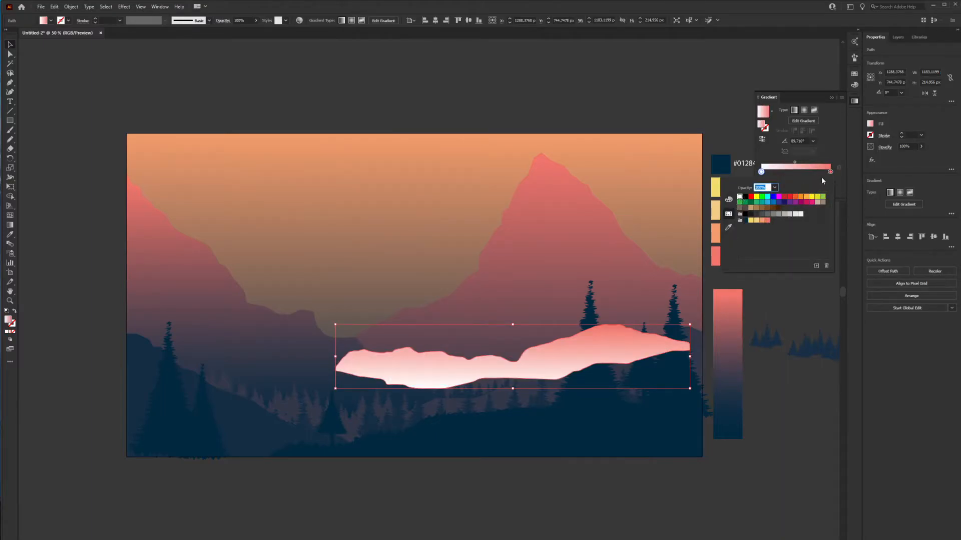
Change the coral stop of the mist shape's gradient to white and set that stop's opacity to 0%
double_click(831, 172)
click(740, 196)
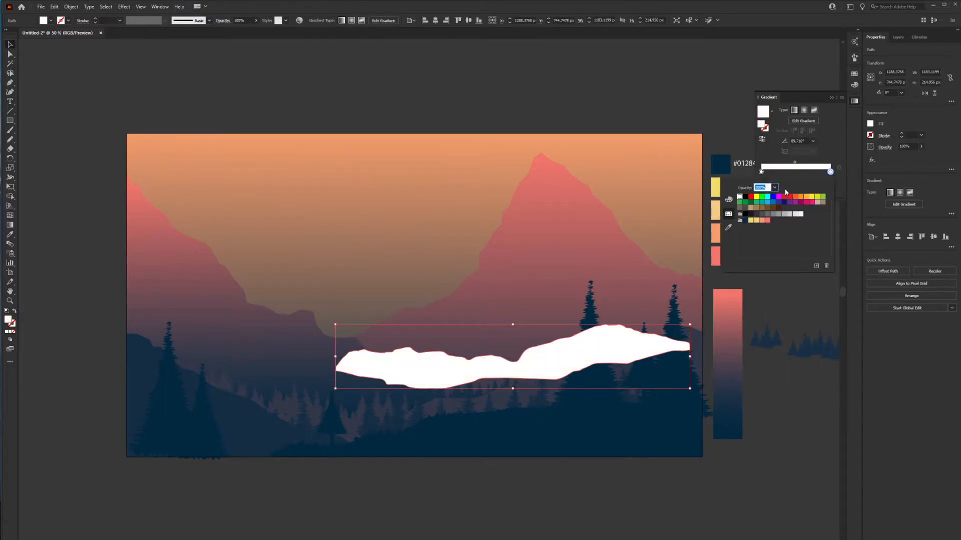
click(774, 188)
click(783, 197)
click(761, 458)
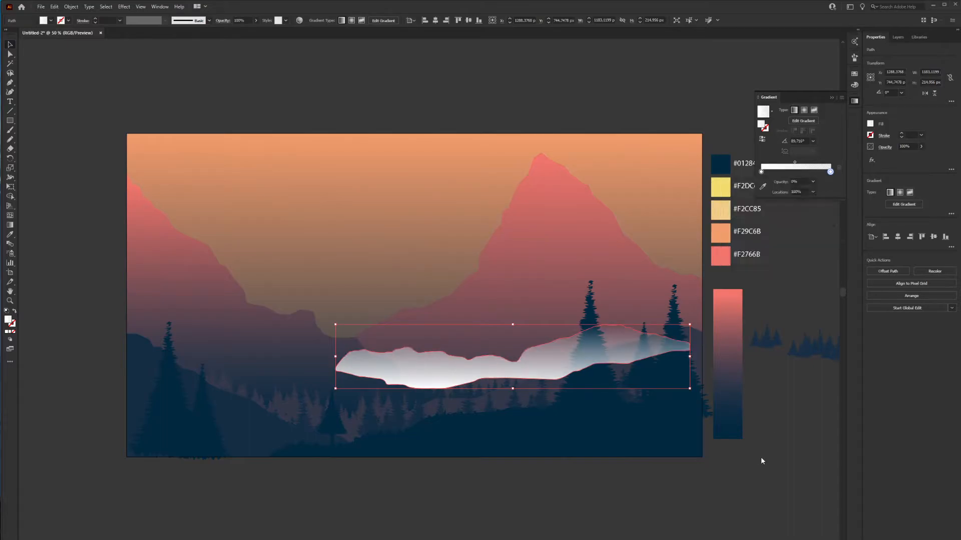
Redraw the mist's gradient vertically so it fades from opaque white at its top to transparent at its bottom
drag(500, 334, 499, 396)
drag(535, 349, 534, 397)
drag(534, 322, 534, 392)
mouse_move(538, 344)
mouse_down()
mouse_move(539, 388)
mouse_move(541, 359)
mouse_up()
key(v)
click(579, 489)
Apply a Gaussian Blur to the mist shape and move it onto the empty canvas above the artboard
click(125, 7)
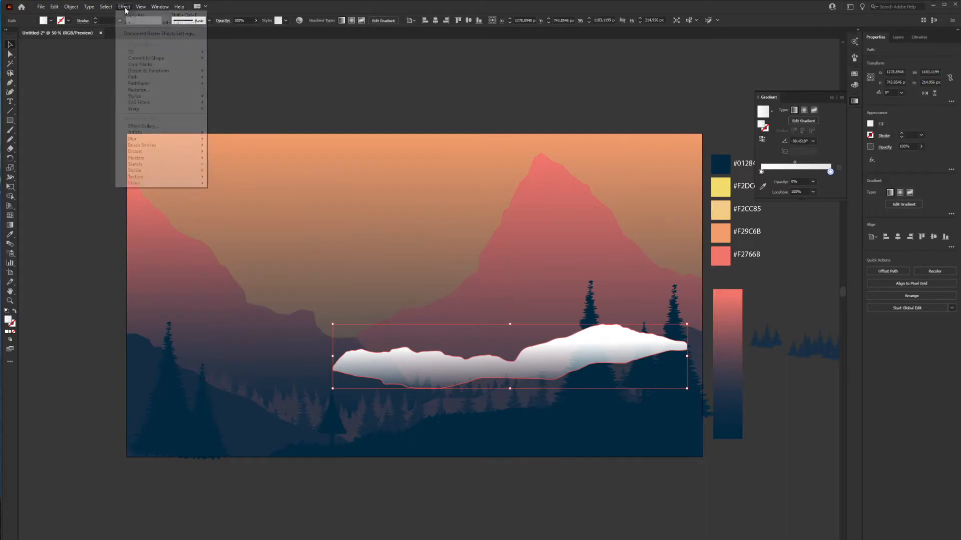
mouse_move(195, 139)
click(236, 140)
drag(608, 271, 611, 272)
click(615, 289)
click(772, 504)
drag(534, 356, 434, 100)
click(603, 85)
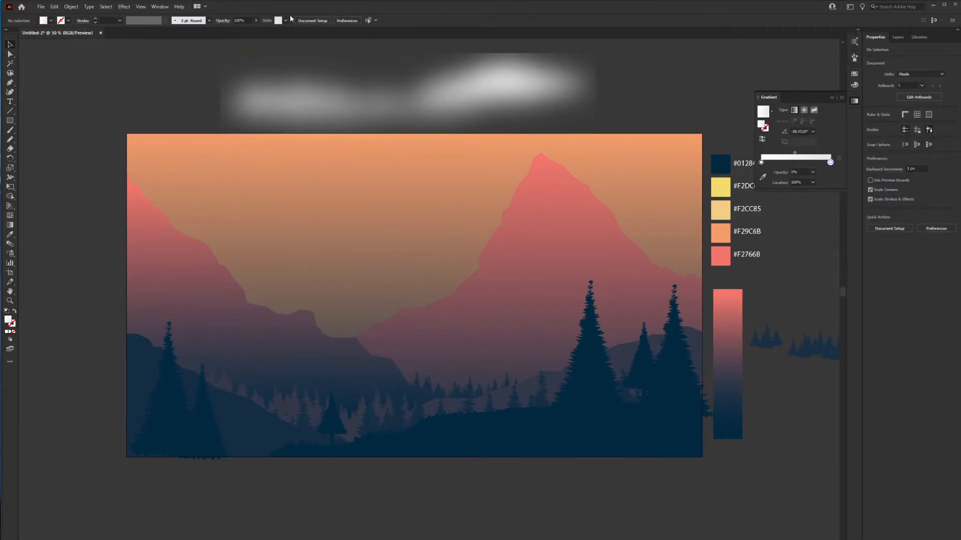
Set the document raster effects to add 500 px around objects
click(125, 7)
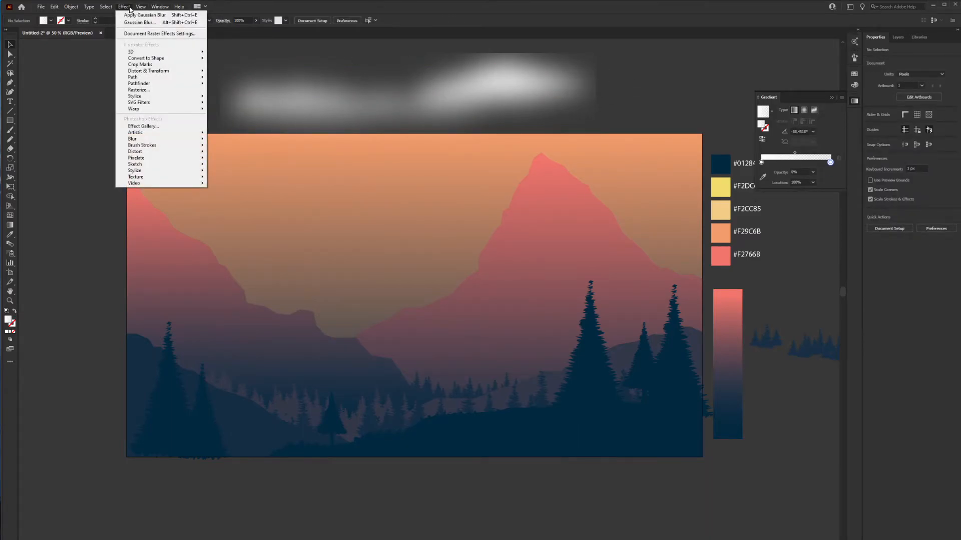
click(134, 34)
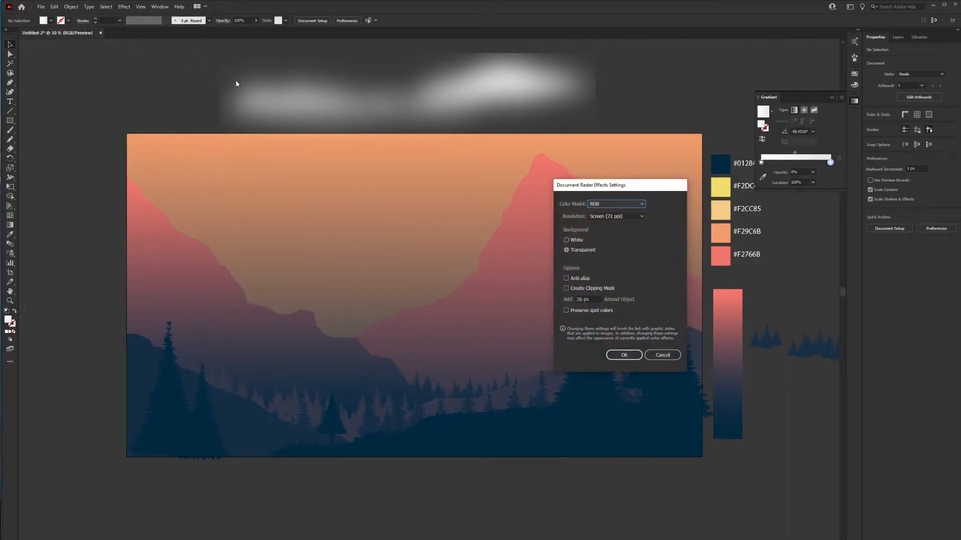
drag(599, 300, 561, 298)
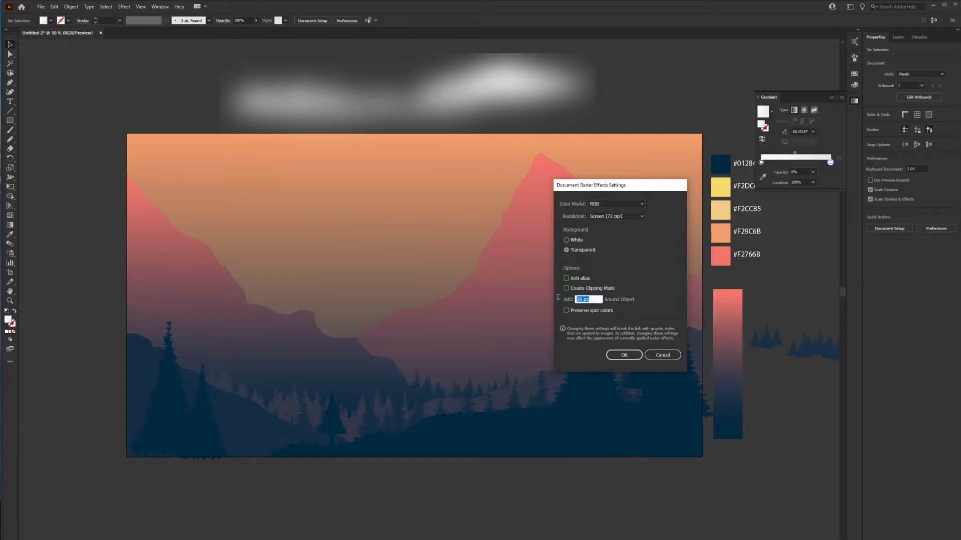
text(500)
click(624, 355)
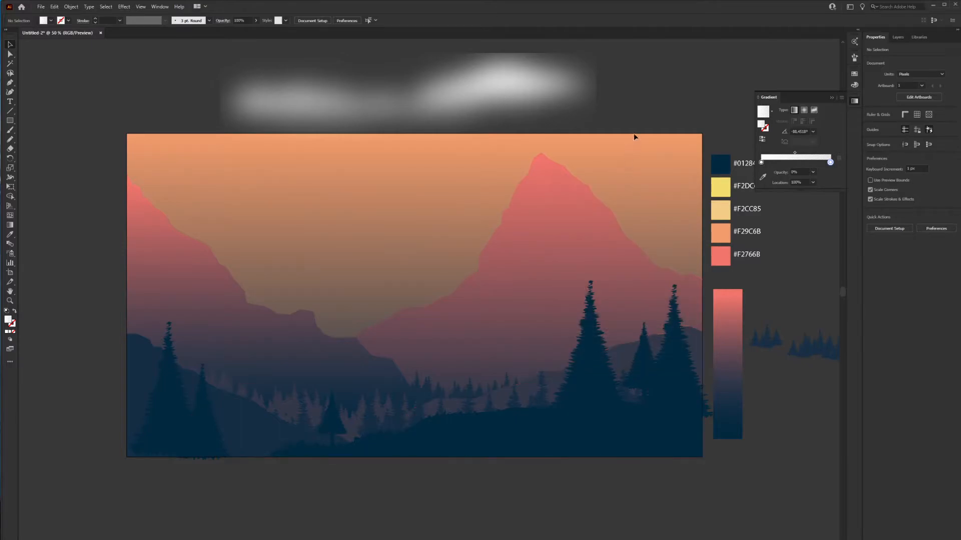
Edit the mist shape's Gaussian Blur to a radius of about 52 pixels
click(502, 102)
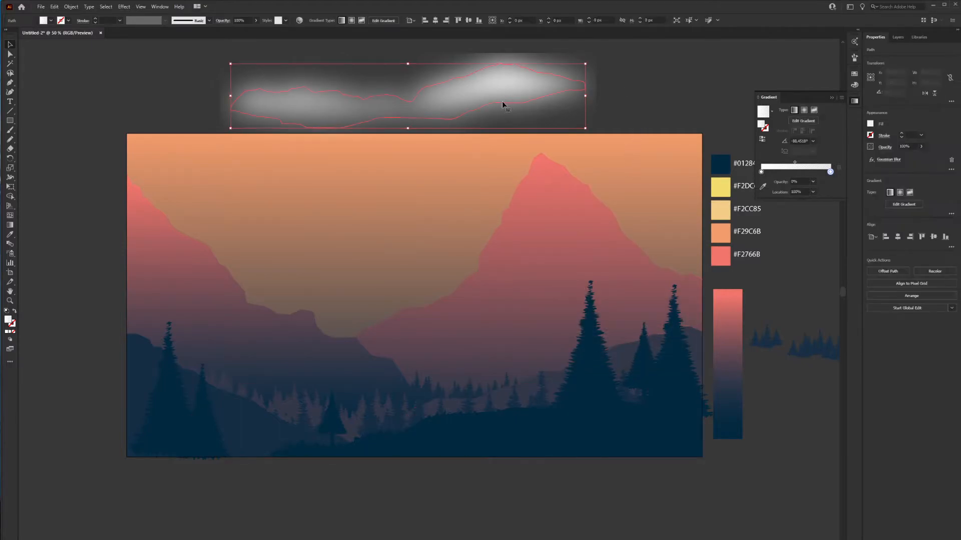
click(888, 160)
drag(609, 274, 620, 277)
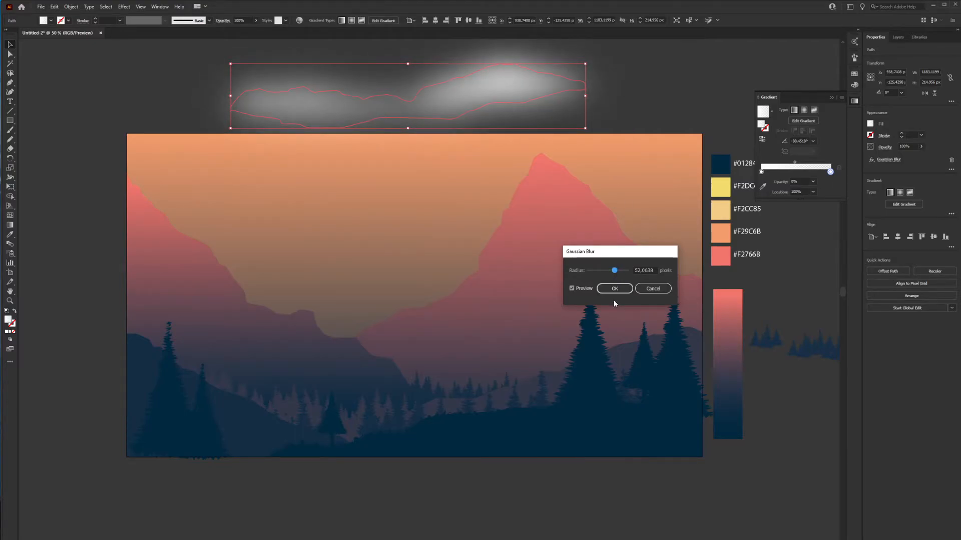
click(615, 289)
click(603, 110)
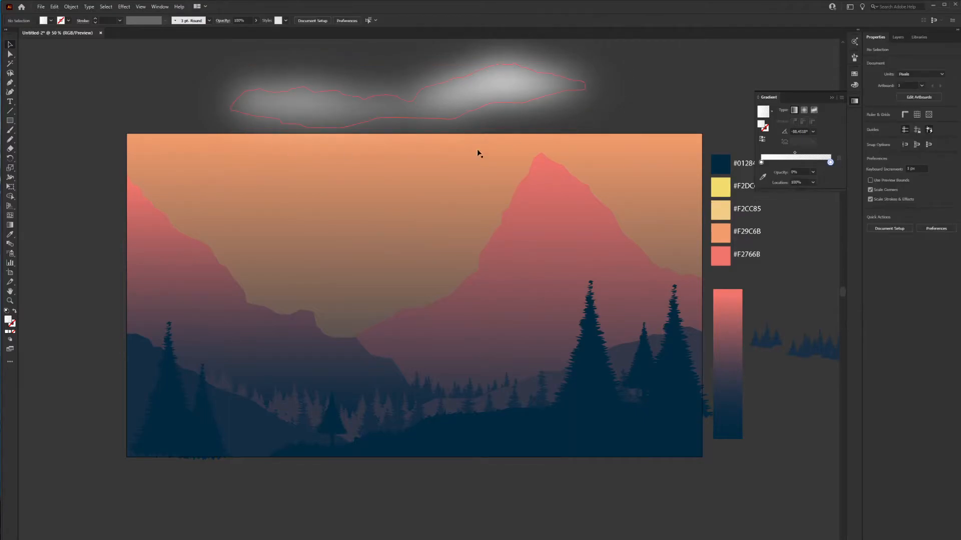
Move the blurred mist back over the right mountain's base and lower its opacity to 22%
drag(488, 119, 590, 341)
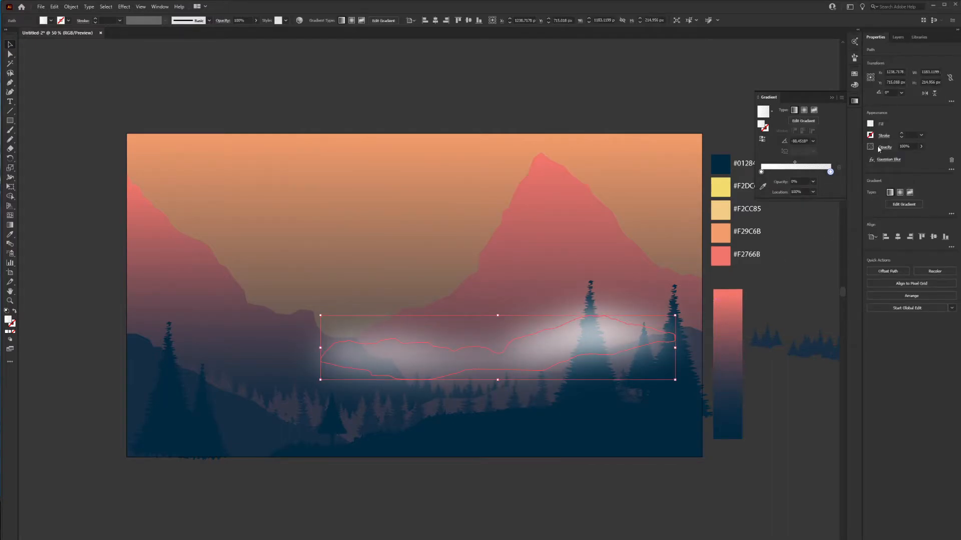
drag(908, 161, 898, 157)
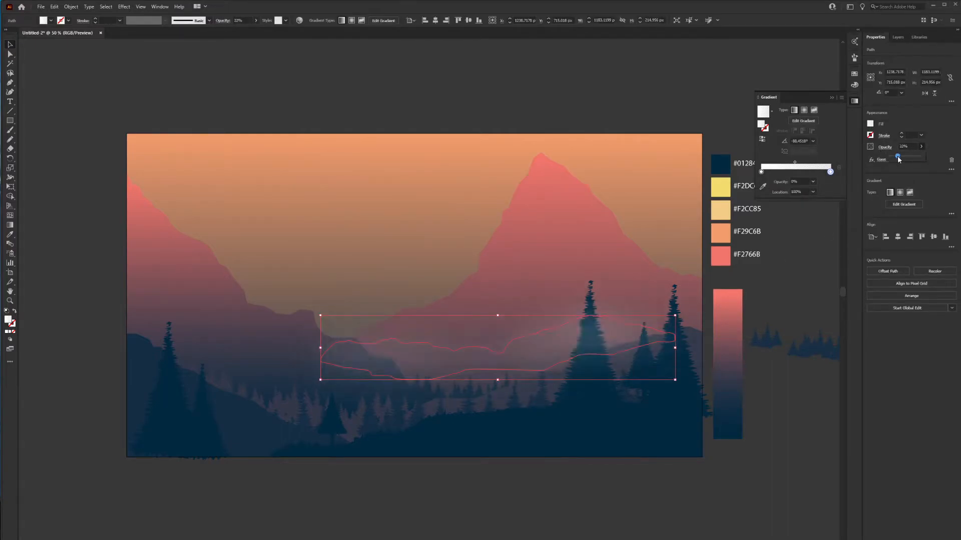
click(901, 451)
Arrange the mist behind the foreground trees and ridges but in front of the right mountain
right_click(564, 339)
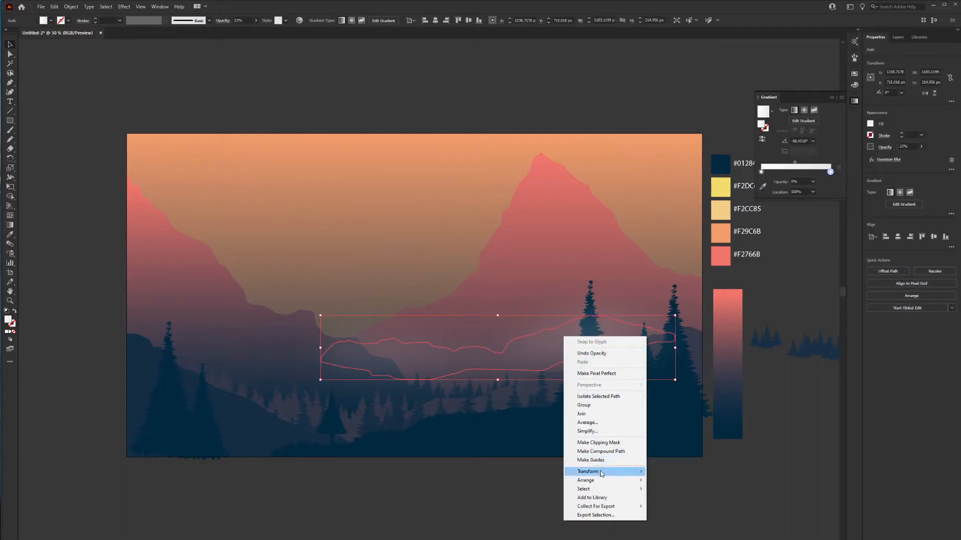
mouse_move(591, 470)
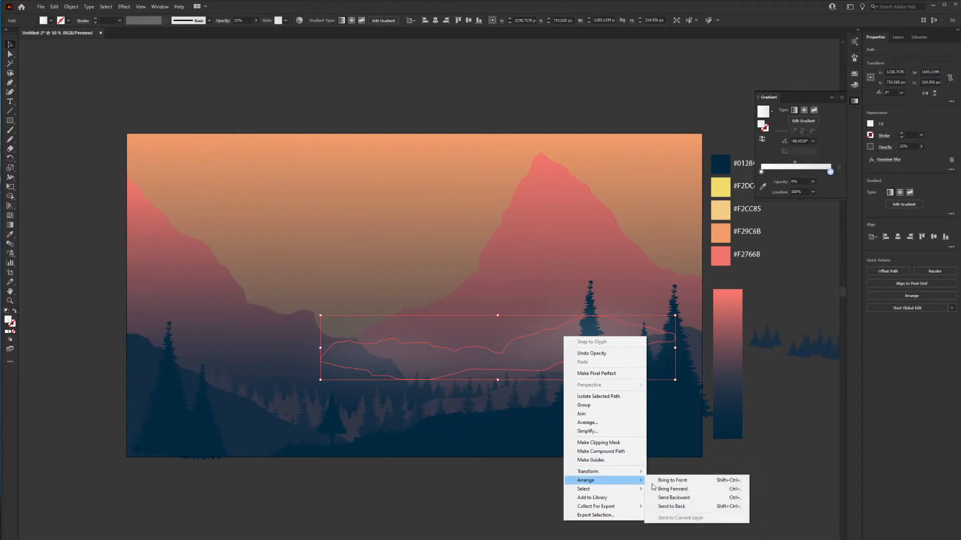
click(698, 503)
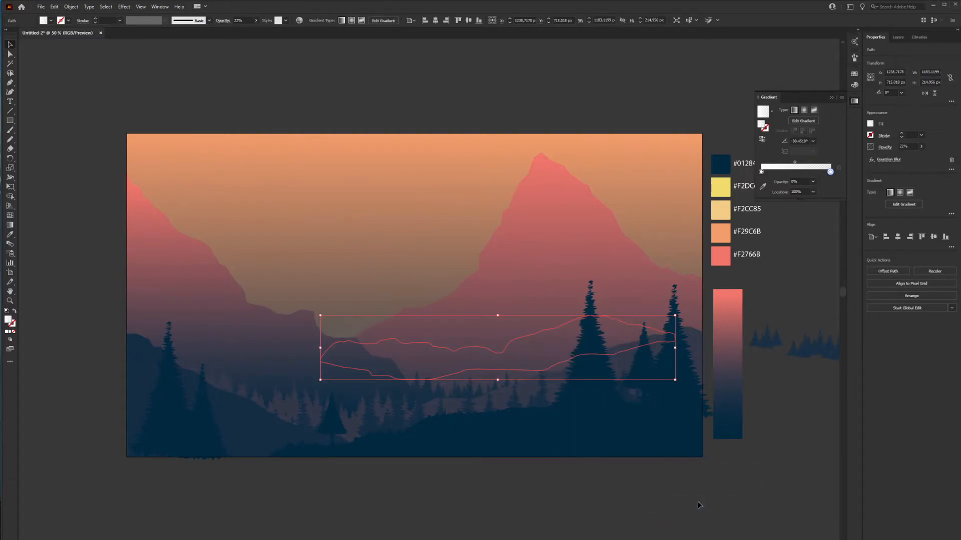
Shift the mist slightly up along the right mountain's base and raise its opacity to about 30%
mouse_move(521, 354)
mouse_down()
mouse_move(531, 354)
mouse_move(525, 347)
mouse_up()
click(921, 147)
drag(905, 157, 901, 159)
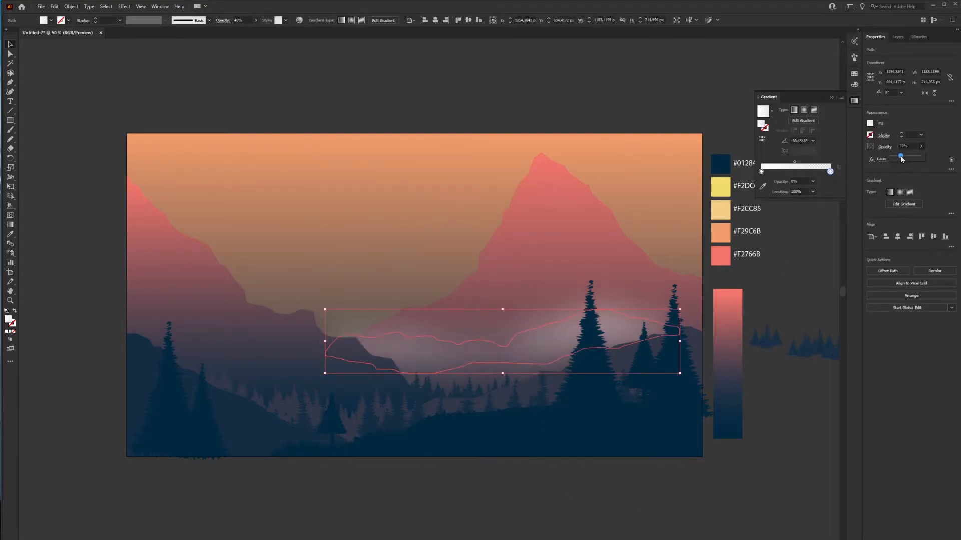
click(780, 220)
drag(478, 360, 469, 358)
click(493, 516)
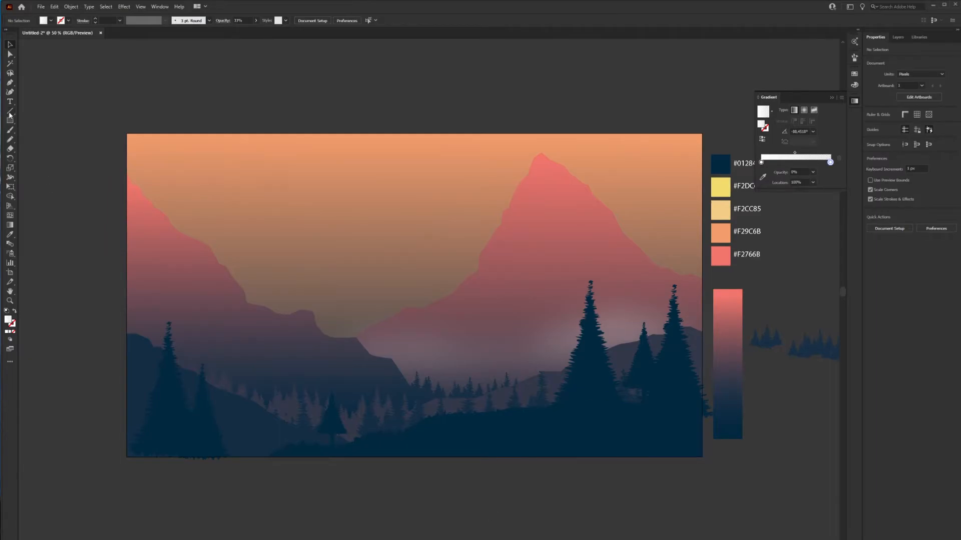
Draw a second mist shape about 807 by 379 px along the left mountain's base and fade its white gradient to transparent downward
click(11, 141)
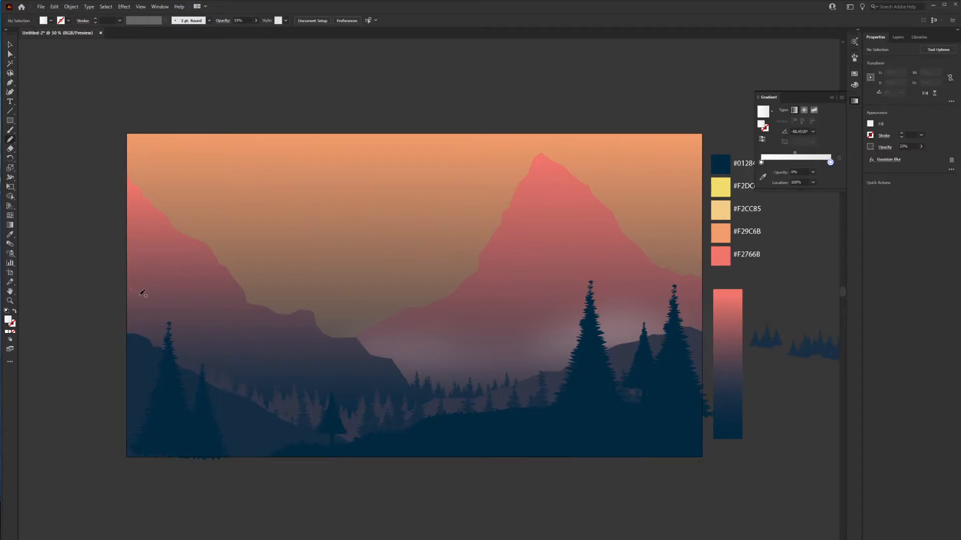
mouse_move(224, 340)
mouse_down()
mouse_move(234, 387)
mouse_move(129, 289)
mouse_up()
key(v)
drag(165, 345, 195, 346)
key(g)
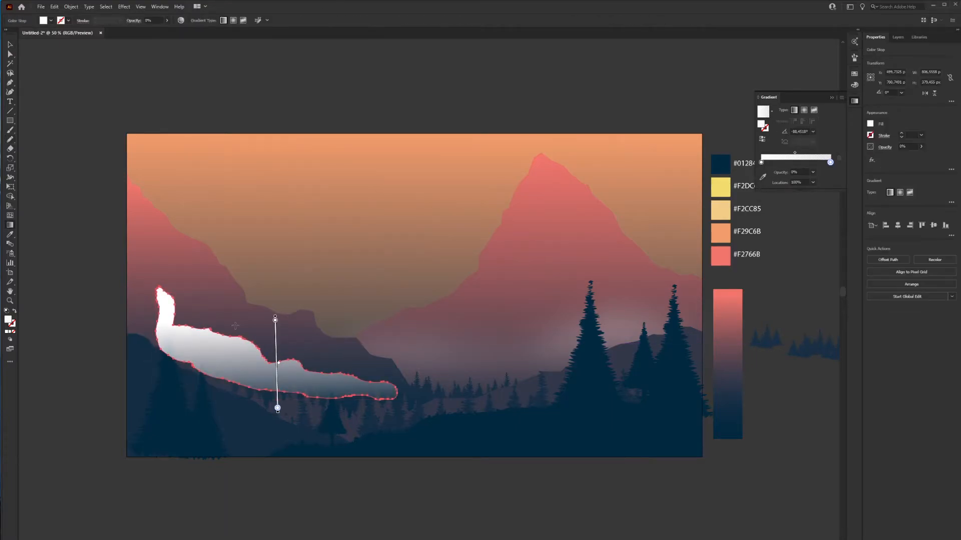
drag(276, 326, 277, 396)
key(v)
Apply a strong Gaussian Blur to the left mountain's mist shape
click(123, 6)
mouse_move(150, 137)
click(235, 137)
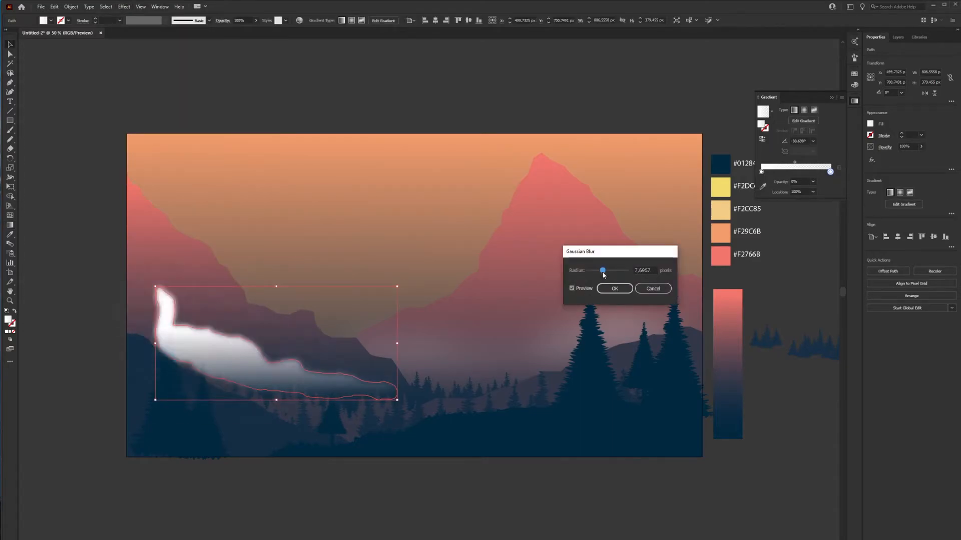
drag(607, 270, 615, 273)
click(615, 288)
Move the left mist slightly down and right and arrange it behind the foreground trees and ridges, in front of the left mountain
drag(220, 349, 241, 376)
right_click(217, 358)
mouse_move(257, 493)
click(346, 528)
key(ctrl+])
key(ctrl+])
key(ctrl+])
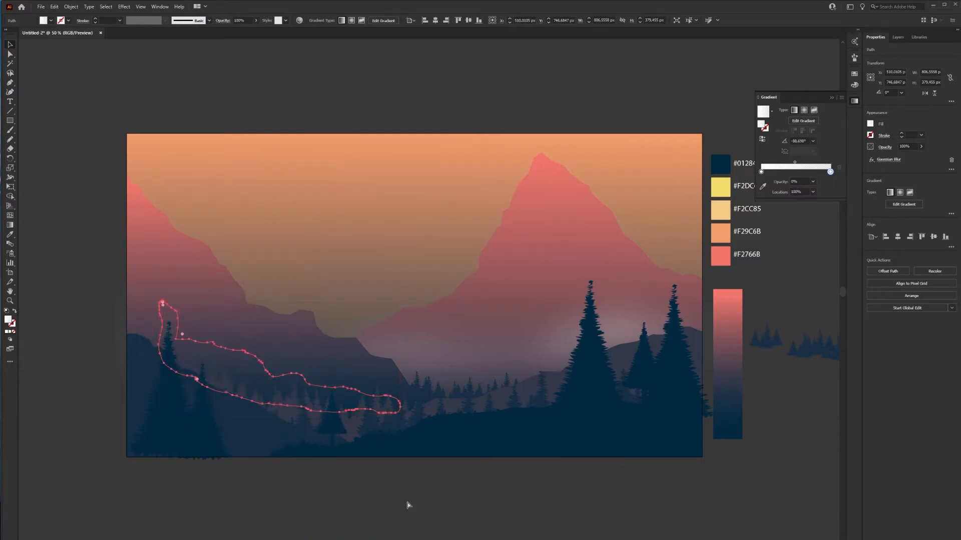
Lower the left mist's opacity to roughly 25%
click(921, 147)
drag(924, 159, 903, 158)
click(778, 239)
click(295, 389)
click(754, 495)
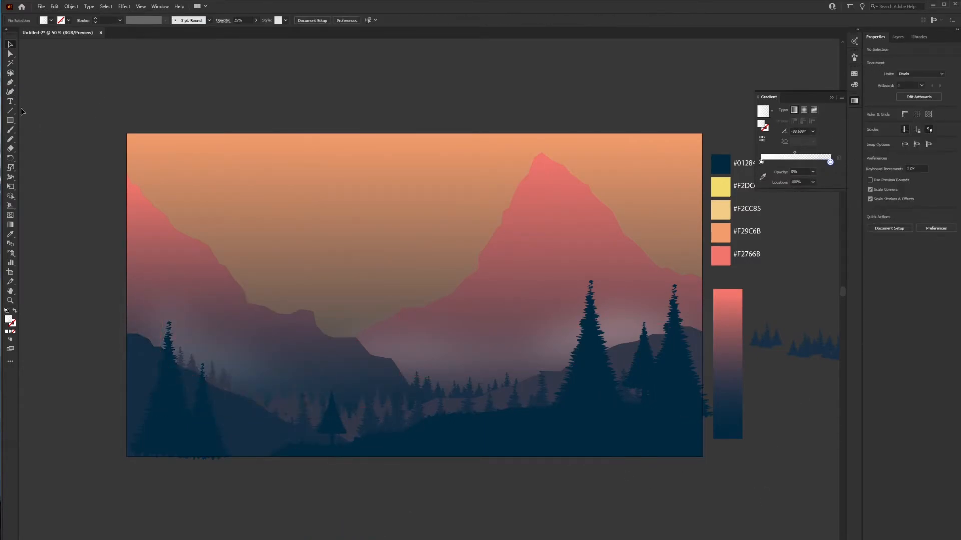
Draw a third mist shape about 1016 by 221 px along the foreground ridge and fade its white gradient downward to transparent
key(n)
mouse_move(638, 380)
mouse_down()
mouse_move(448, 413)
mouse_move(650, 400)
mouse_move(643, 385)
mouse_up()
click(553, 400)
drag(498, 394, 499, 440)
Apply a Gaussian Blur with a radius of about 40 pixels to the foreground ridge's mist shape
click(124, 7)
click(140, 28)
drag(615, 270, 612, 271)
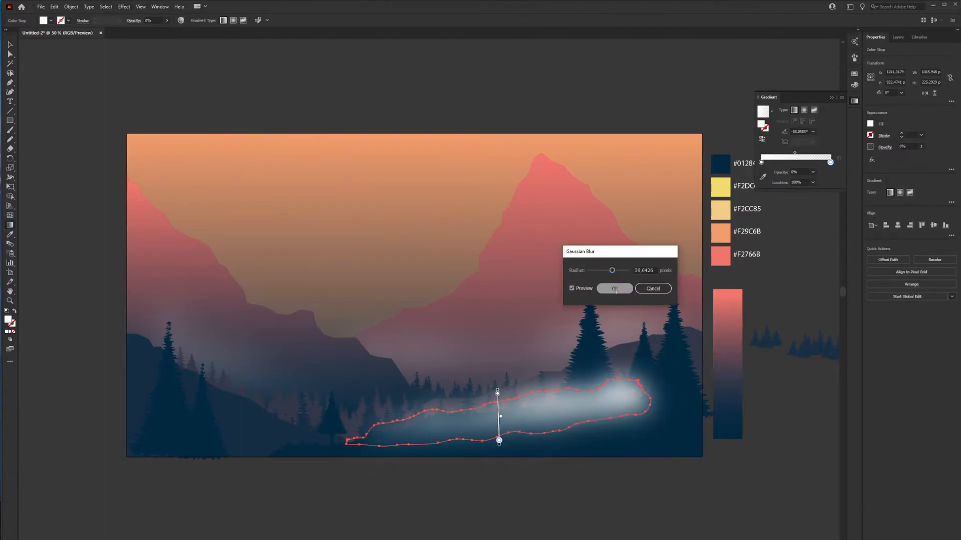
click(614, 289)
Move the foreground ridge's mist slightly up and right and lower its opacity to 54%
key(v)
drag(601, 405, 611, 402)
click(900, 160)
key(Escape)
click(921, 146)
drag(921, 156, 909, 157)
click(790, 240)
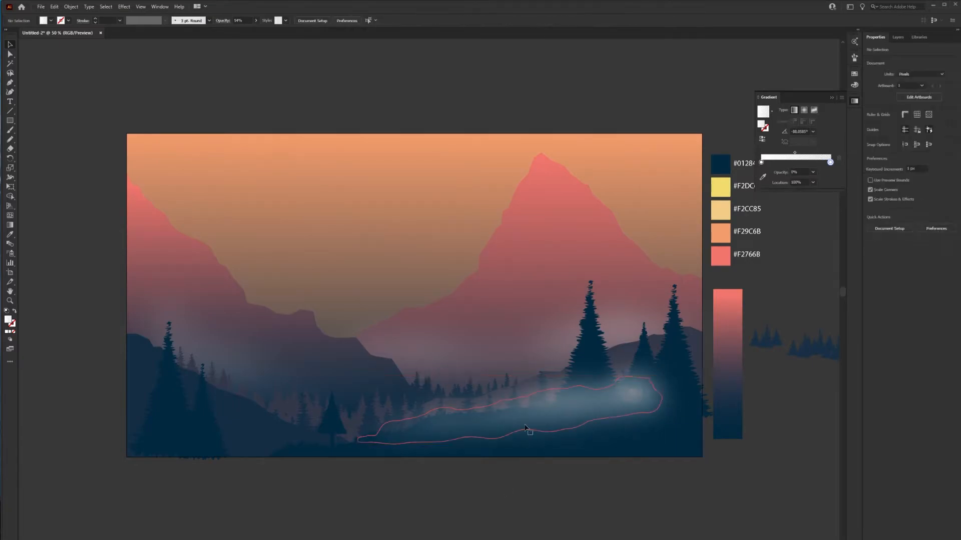
Arrange the third mist behind the foreground ridge and large trees, then nudge it down and reduce its opacity further
click(525, 428)
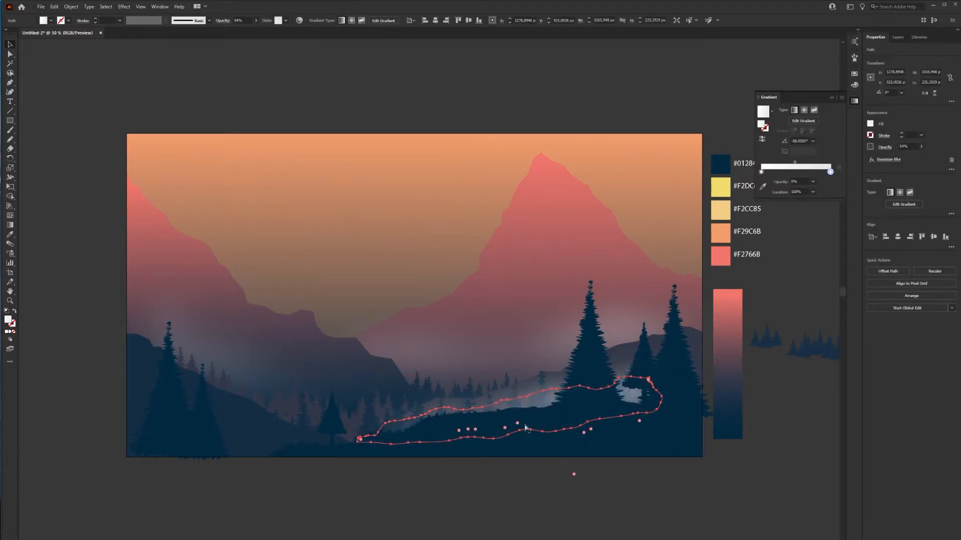
click(643, 500)
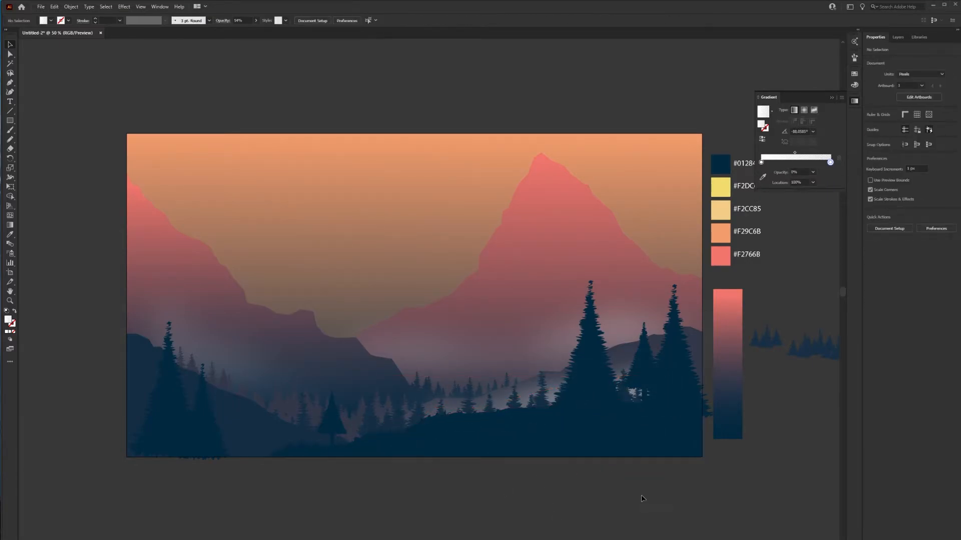
click(524, 400)
drag(523, 401, 523, 405)
drag(535, 404, 535, 406)
click(921, 147)
drag(912, 157, 900, 157)
click(724, 491)
Draw a small mist shape about 315 by 122 px beside the large left trees and sample the left mountain mist's appearance for it
click(9, 142)
mouse_move(200, 421)
mouse_down()
mouse_move(230, 441)
mouse_move(197, 436)
mouse_up()
key(v)
click(245, 438)
key(i)
click(274, 375)
key(v)
Apply a Gaussian Blur to the small mist shape beside the left trees
click(124, 6)
mouse_move(150, 142)
click(247, 137)
click(620, 286)
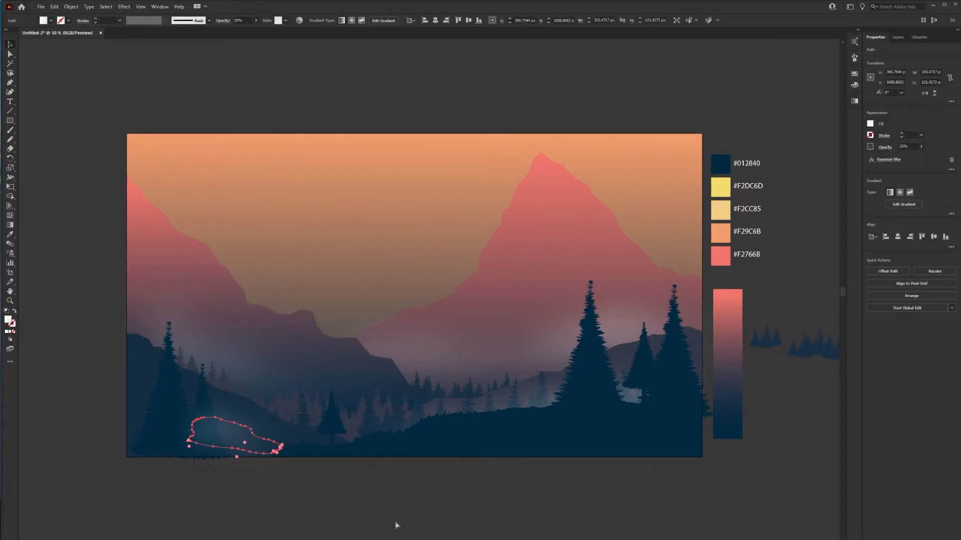
Move the small mist slightly down and right behind the large left trees and fine-tune its low opacity
drag(233, 432, 237, 440)
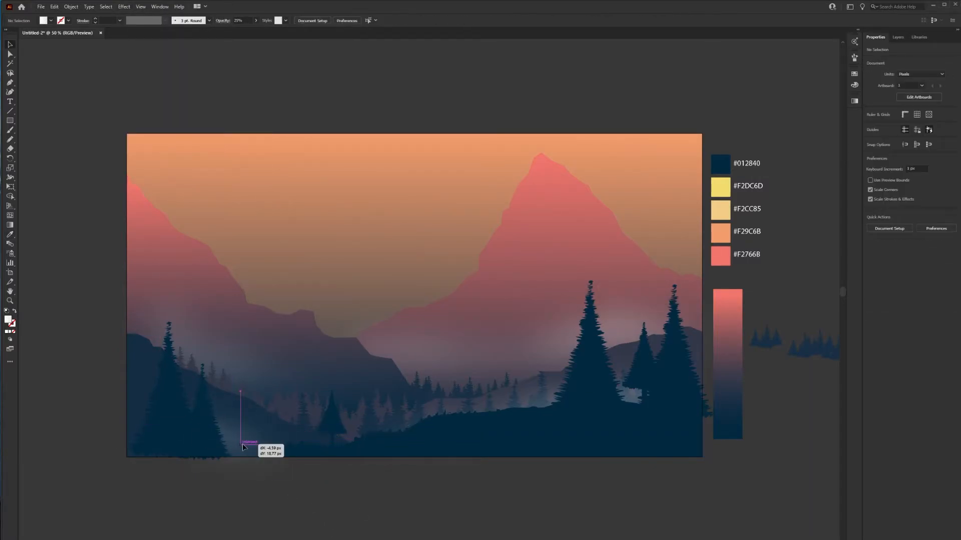
click(921, 146)
drag(898, 155, 896, 156)
click(766, 425)
Draw a circular sun about 141 px in diameter in the valley between the two mountains with the Ellipse tool
key(l)
click(10, 120)
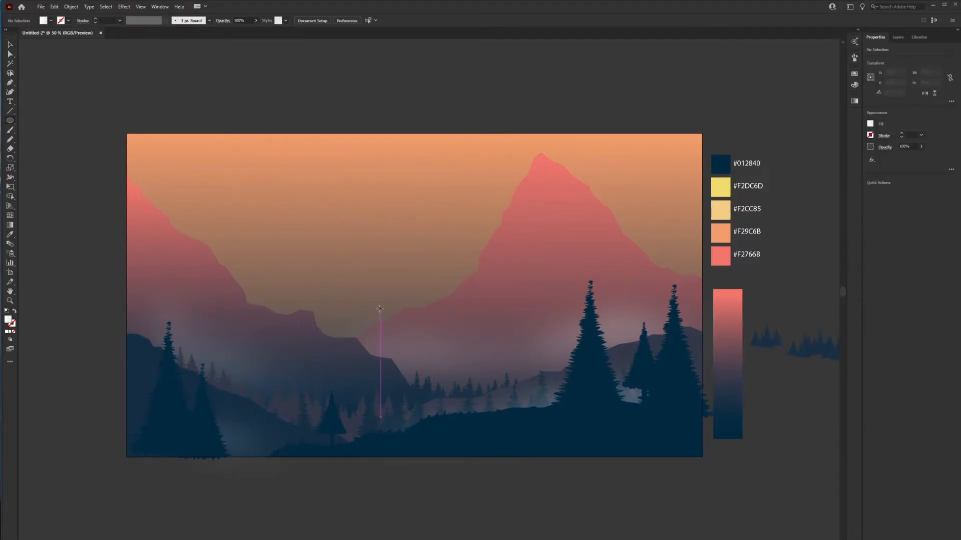
drag(333, 313, 373, 351)
key(v)
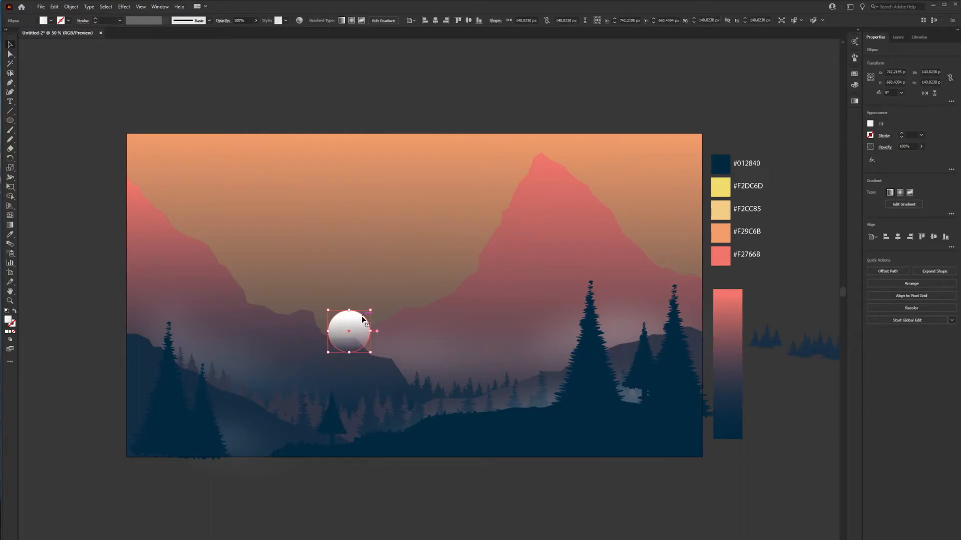
Run the sun's gradient vertically and set its upper stop to the coral palette swatch
key(g)
drag(349, 302, 347, 355)
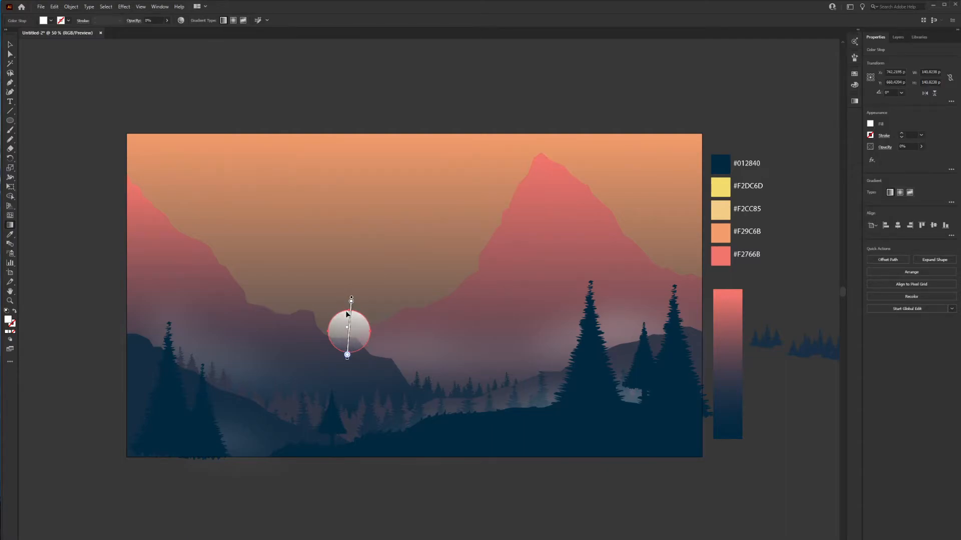
mouse_move(345, 311)
mouse_down()
mouse_move(358, 332)
mouse_move(348, 307)
mouse_move(349, 355)
mouse_move(349, 312)
mouse_up()
double_click(349, 312)
click(286, 357)
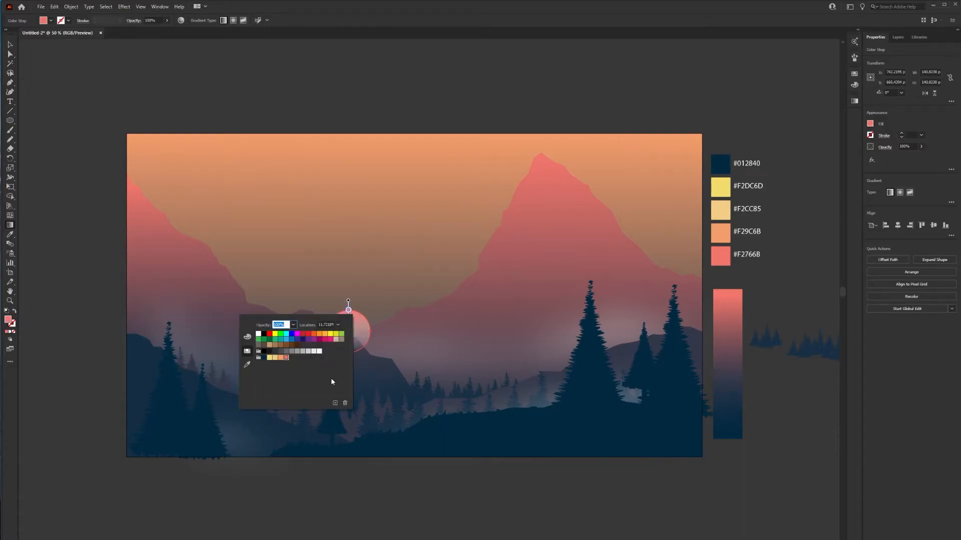
Set the lower stop of the sun's gradient to 100% opacity and the yellow palette swatch
click(350, 352)
double_click(349, 351)
click(294, 367)
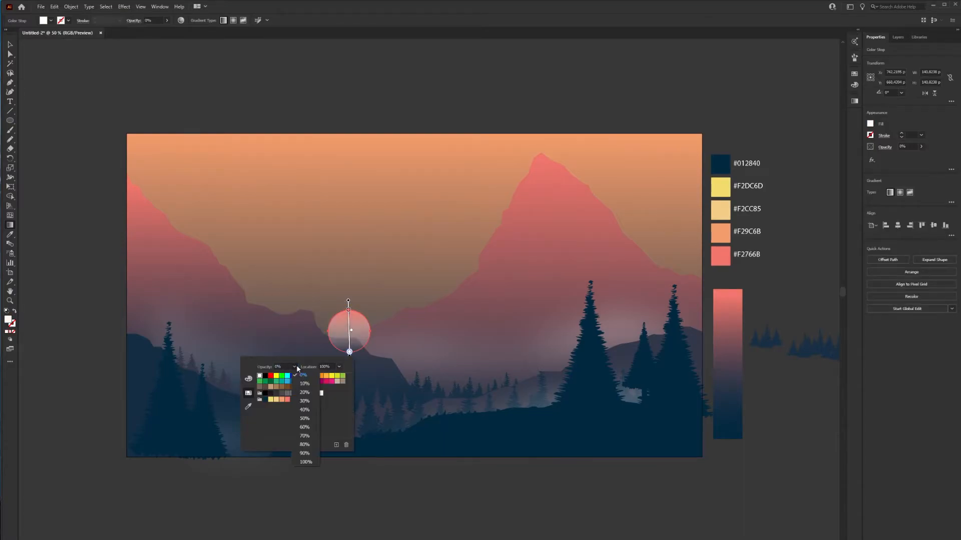
click(305, 462)
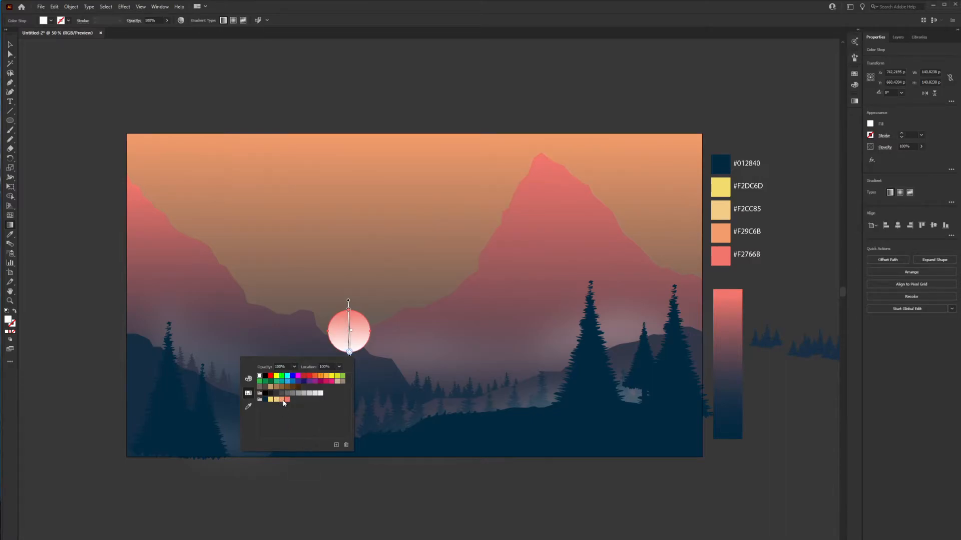
click(283, 400)
click(365, 493)
double_click(349, 352)
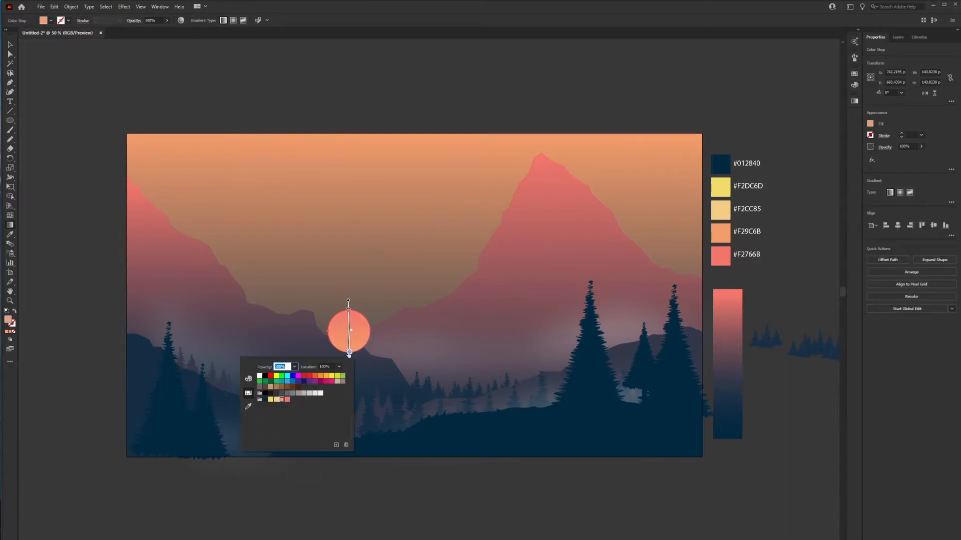
click(283, 405)
click(343, 489)
key(v)
click(353, 491)
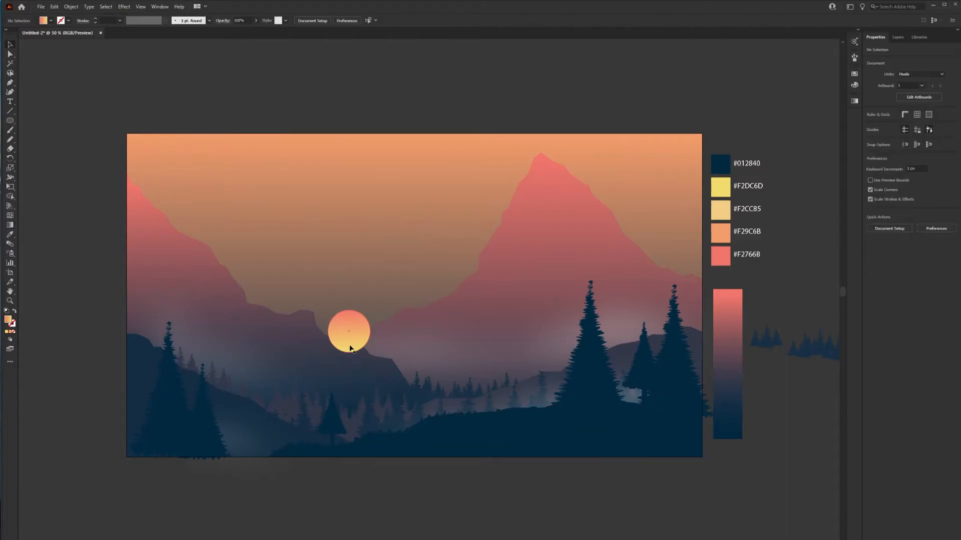
Nudge the sun slightly down and left in the valley and arrange it behind the mountains
drag(356, 321, 353, 323)
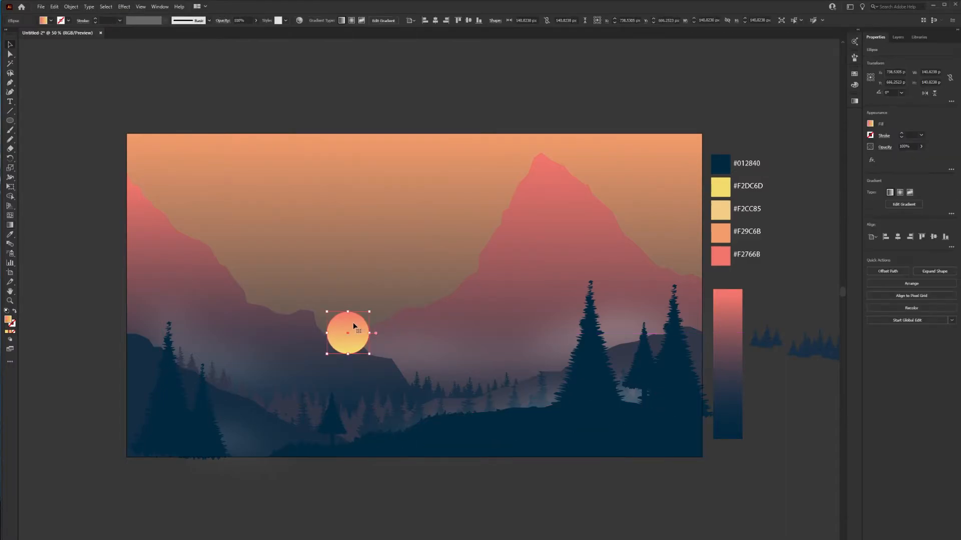
right_click(354, 323)
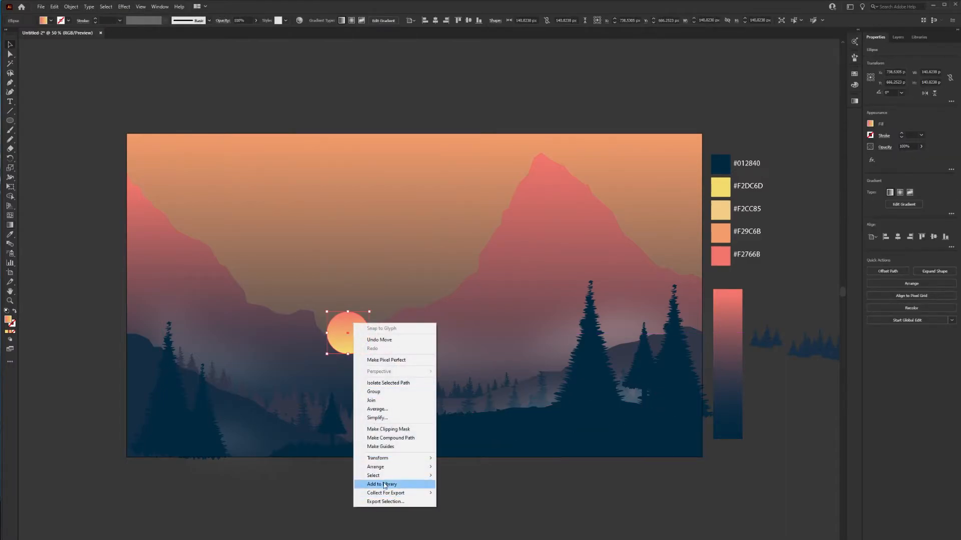
mouse_move(381, 468)
click(453, 493)
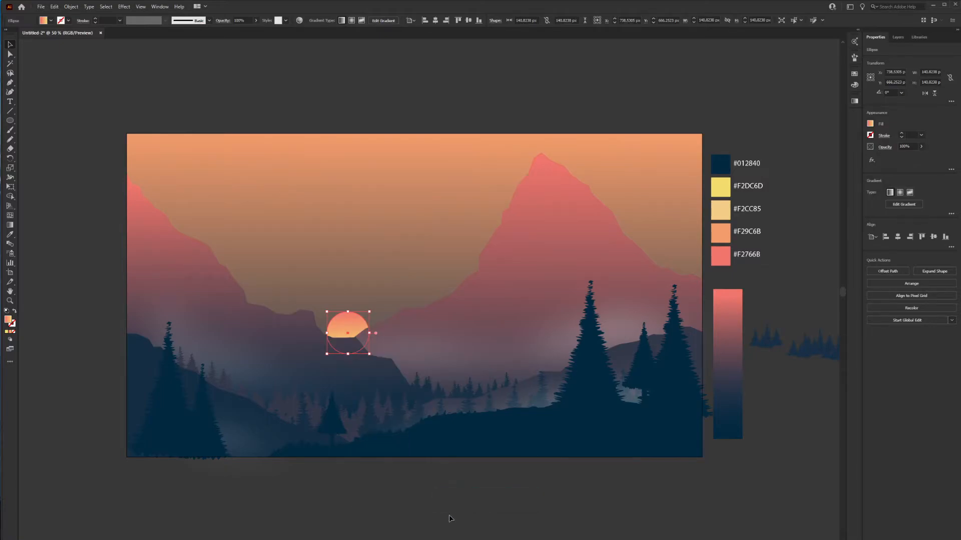
click(449, 515)
Move the sun up out of the valley into the open sky between the mountains
click(349, 324)
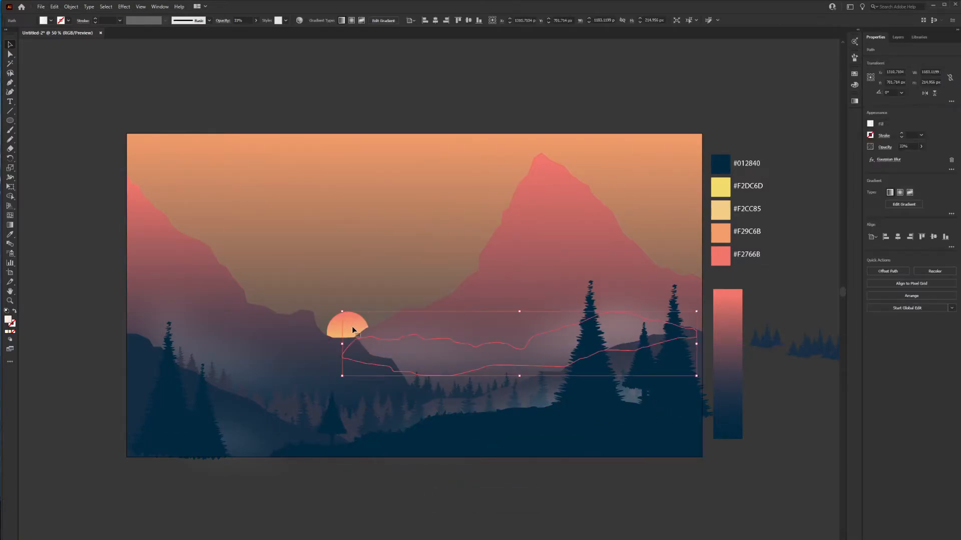
click(465, 491)
click(345, 316)
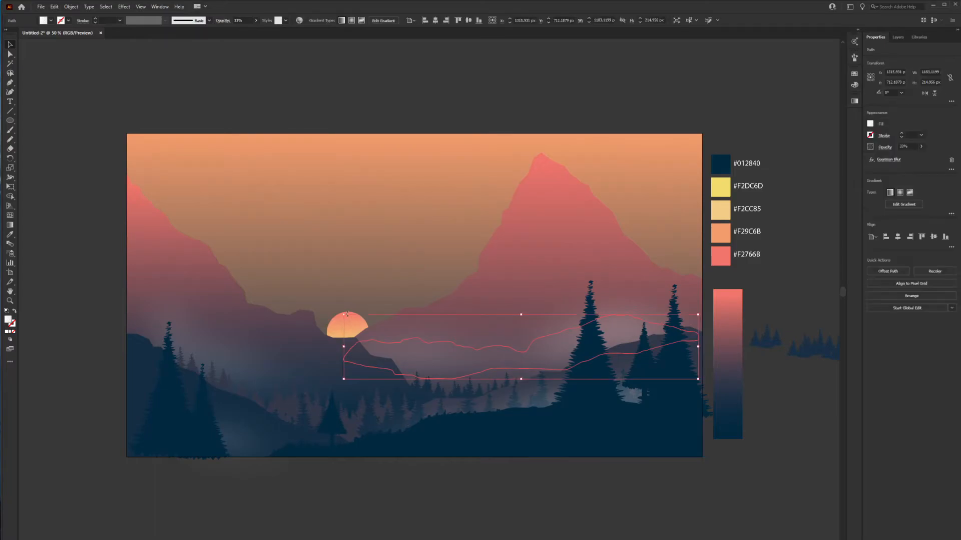
click(339, 287)
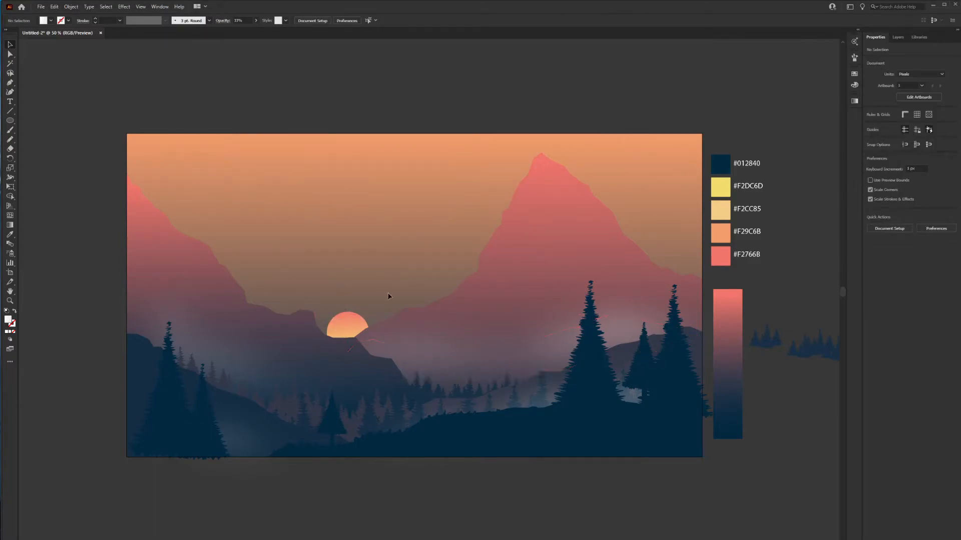
drag(360, 323, 359, 267)
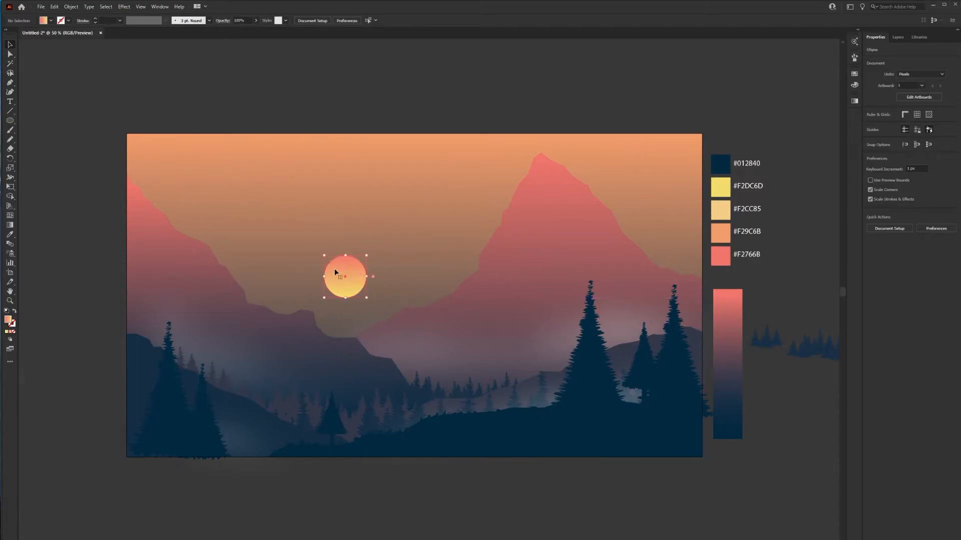
Create a new layer named Sun above the Mountains layer and move the sun circle onto it
click(898, 38)
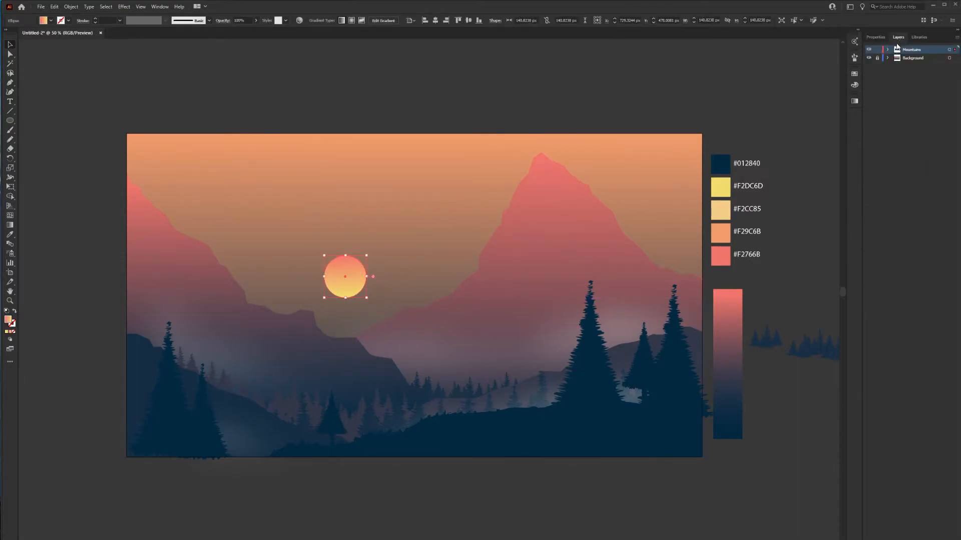
click(935, 539)
double_click(909, 50)
text(S)
key(Return)
drag(955, 57, 955, 49)
Place the sun back in the valley between the mountains and put the Sun layer directly below the Mountains layer
drag(350, 275, 354, 331)
right_click(355, 329)
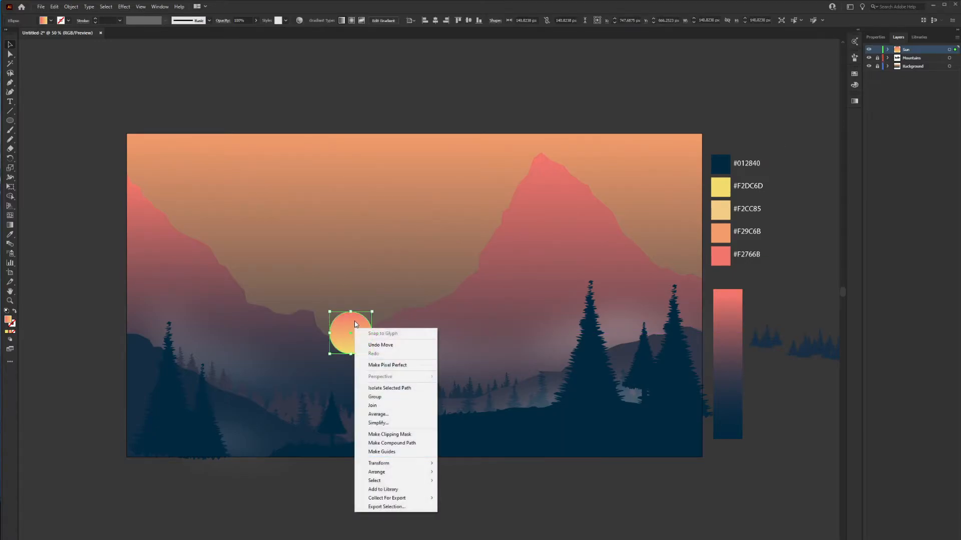
click(932, 163)
drag(910, 51, 909, 65)
click(552, 508)
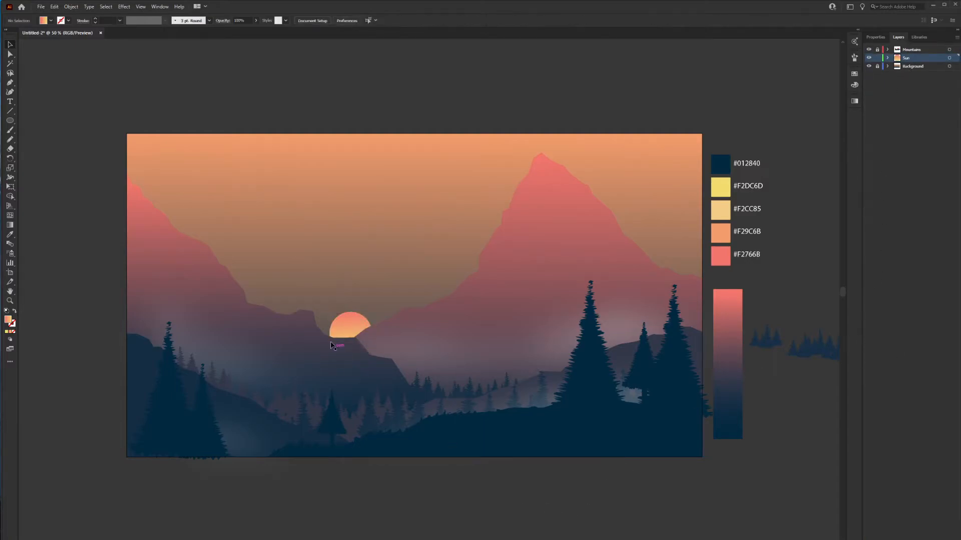
mouse_move(352, 326)
mouse_down()
mouse_move(351, 313)
mouse_move(343, 326)
mouse_up()
click(438, 494)
click(401, 537)
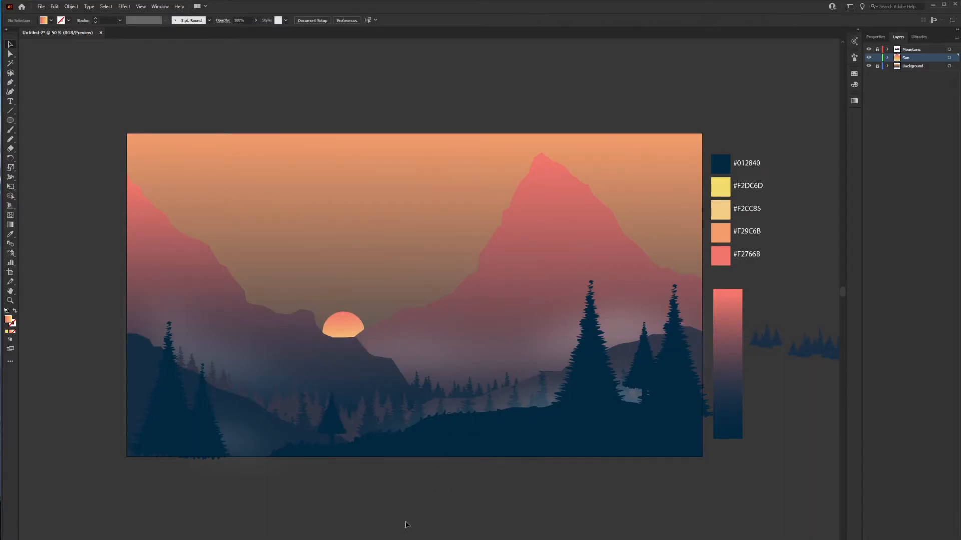
Reverse the sun's vertical gradient so yellow is at the top and coral at the bottom, and adjust its stops
click(352, 333)
key(g)
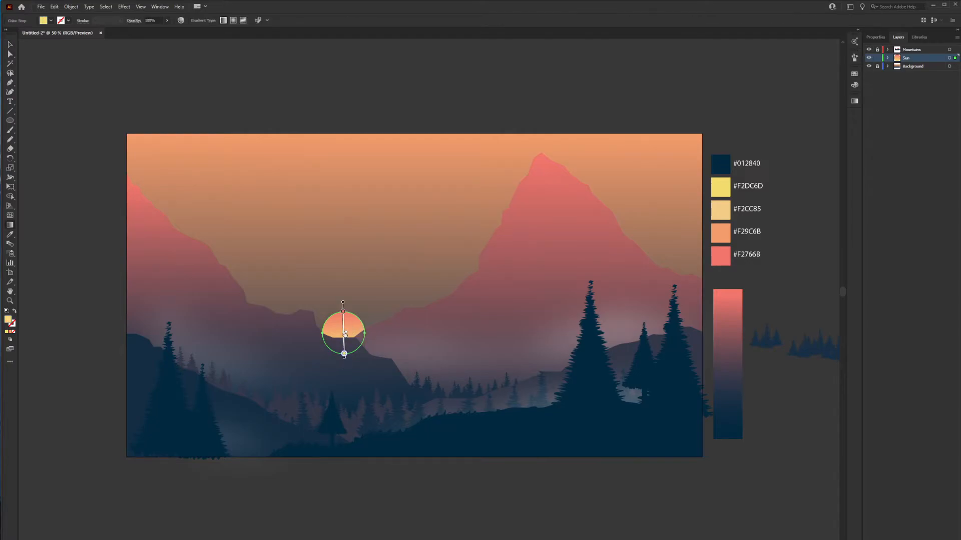
drag(354, 363, 353, 289)
drag(343, 352, 344, 343)
drag(343, 294, 344, 298)
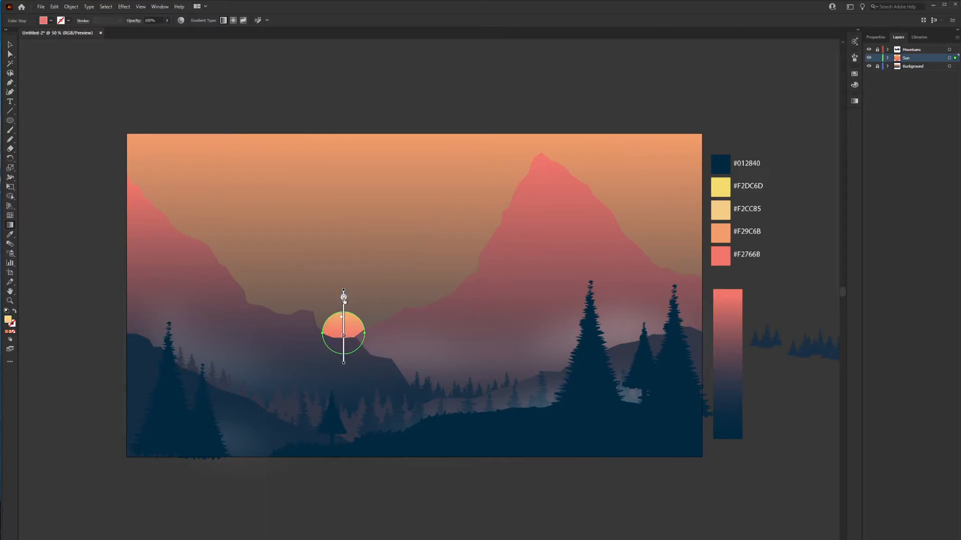
drag(344, 335, 345, 334)
click(344, 333)
key(v)
click(434, 480)
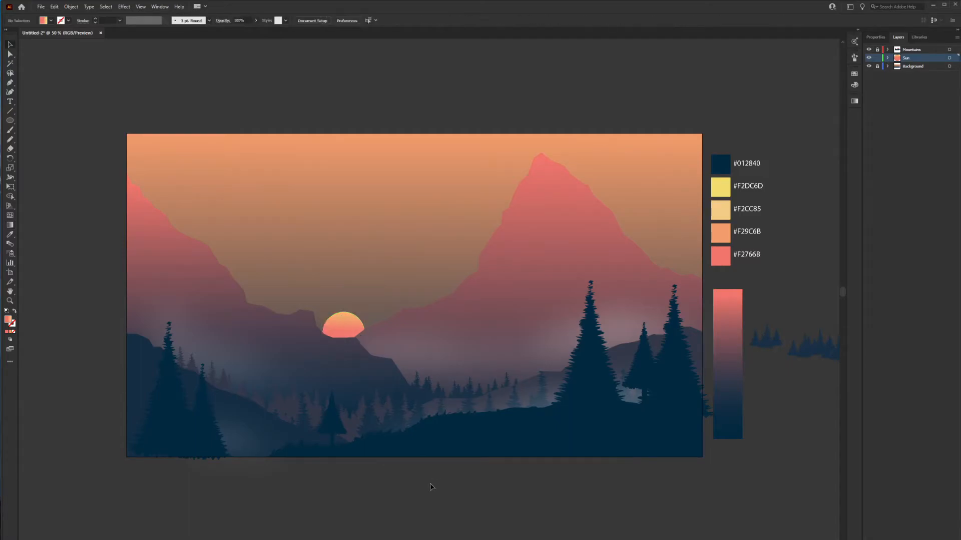
Duplicate the sun in place and enlarge the copy from its centre to about 220 px in diameter
click(353, 324)
key(shift+Down)
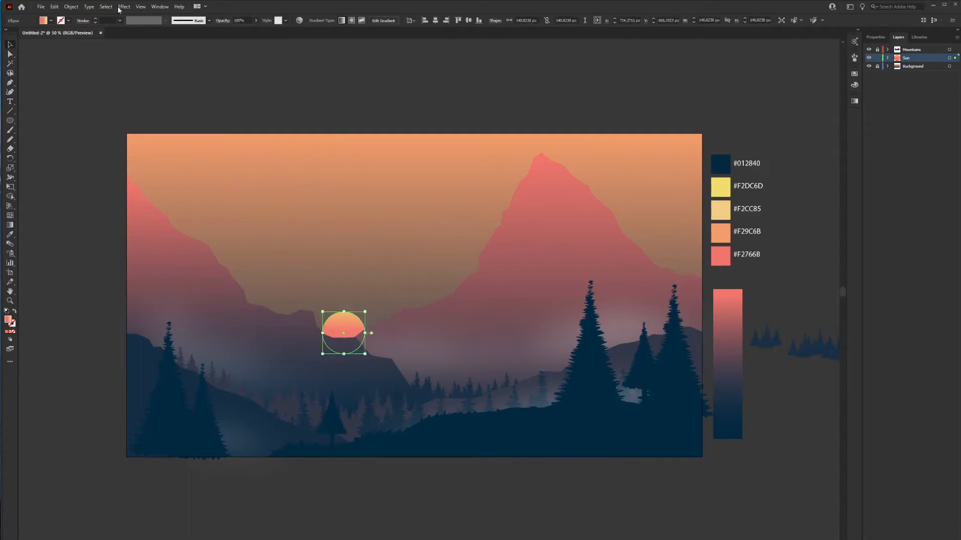
click(69, 48)
click(54, 6)
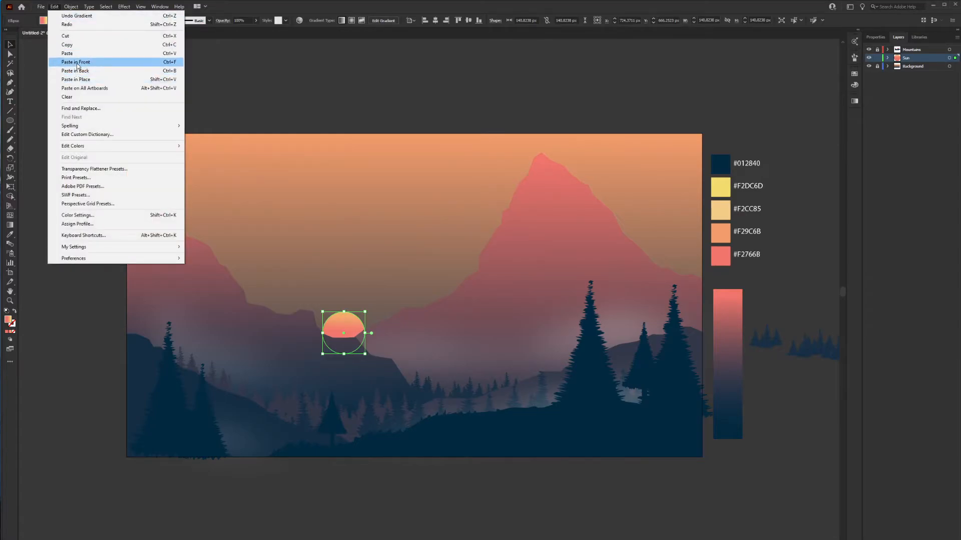
click(75, 79)
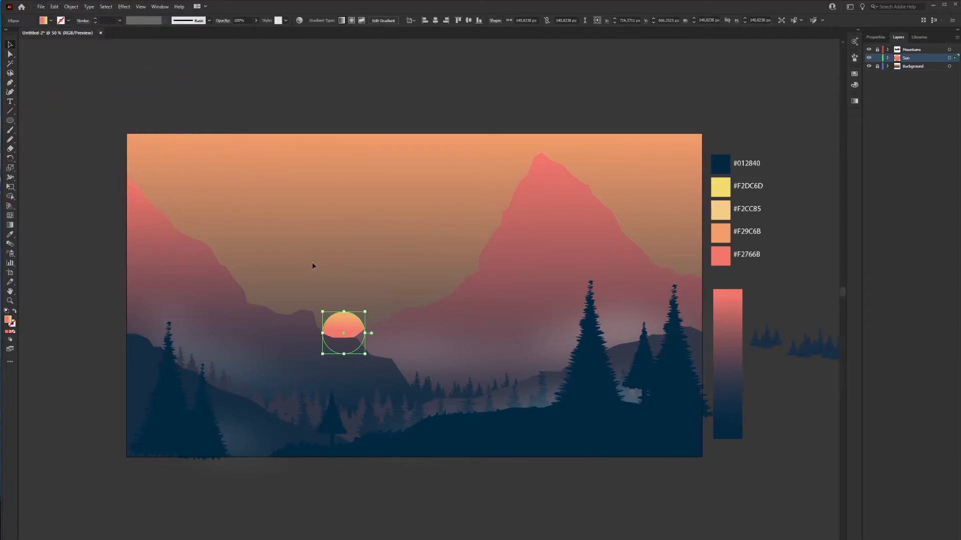
drag(366, 312, 376, 301)
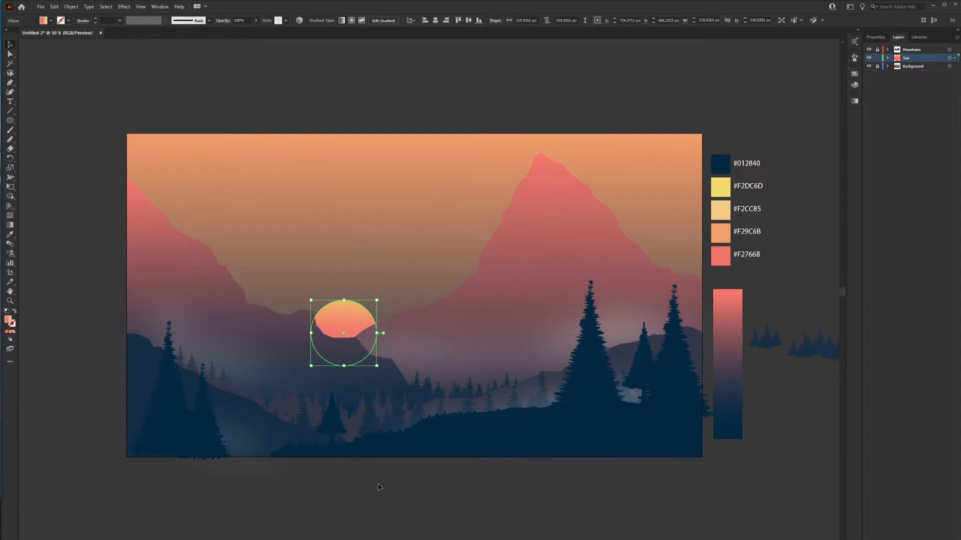
Lower the opacity of the enlarged sun copy to 68%
click(875, 37)
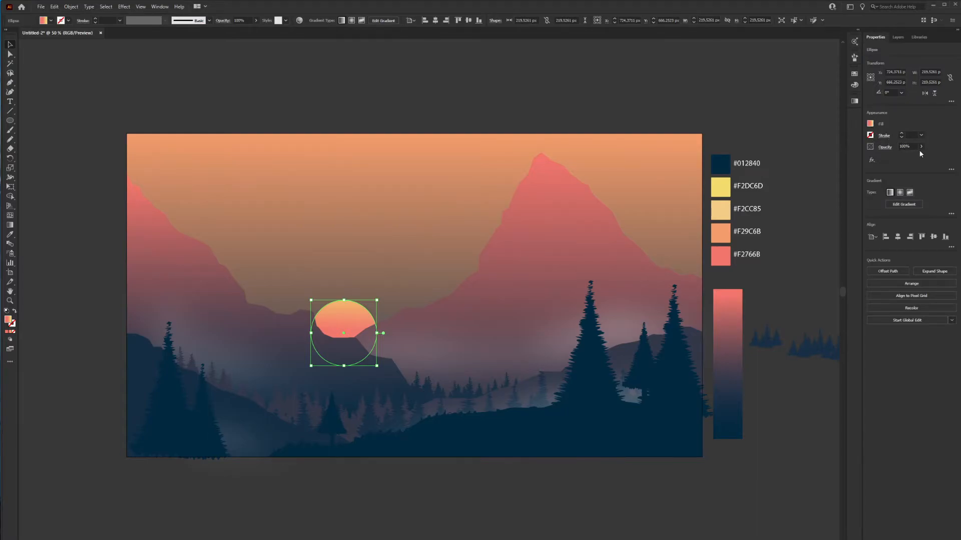
drag(918, 155, 910, 159)
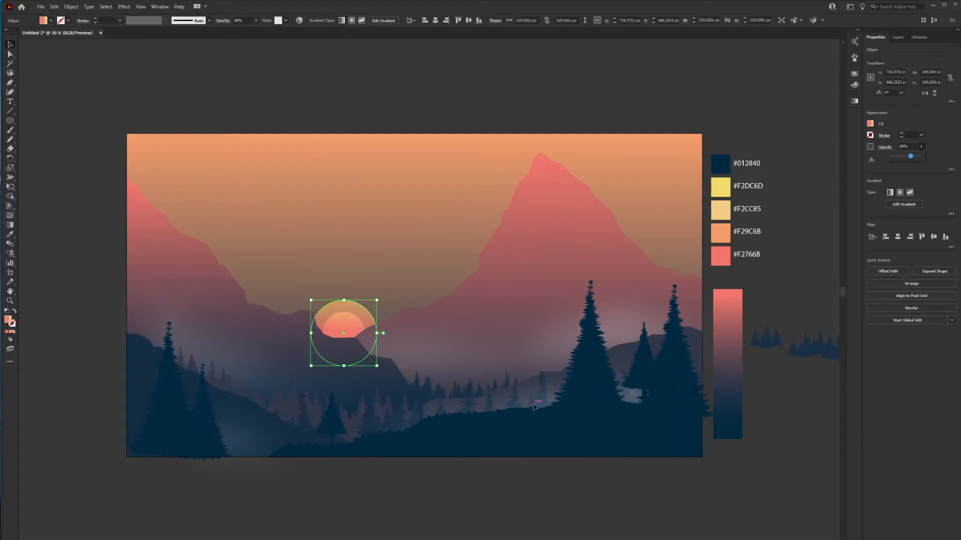
click(394, 496)
Duplicate the translucent sun ring in place and enlarge the copy from its centre to about 302 px in diameter
click(366, 320)
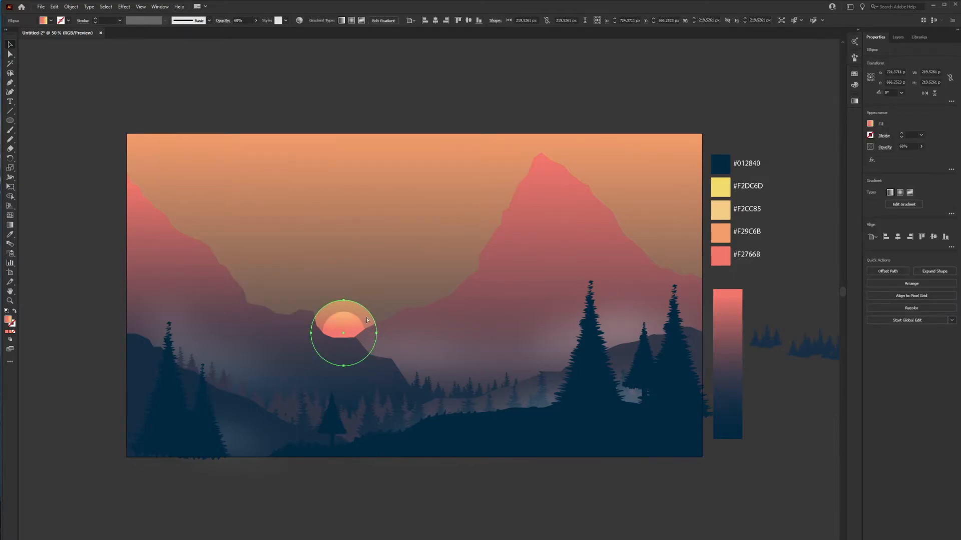
click(41, 6)
mouse_move(54, 7)
click(67, 46)
click(54, 6)
click(67, 80)
drag(378, 300, 391, 287)
Set the outer ring's opacity to 32% and arrange it behind the sun
click(920, 146)
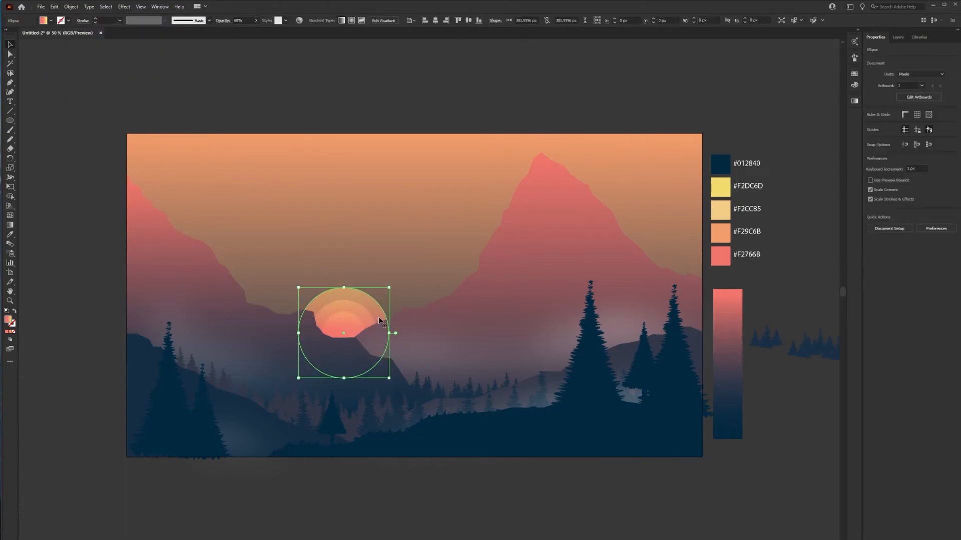
drag(915, 158, 899, 159)
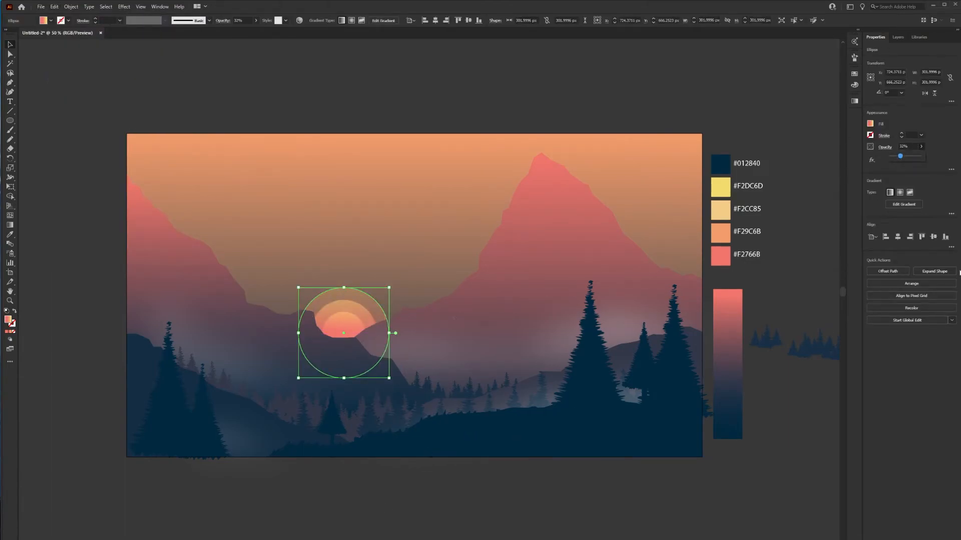
click(911, 283)
click(896, 315)
click(482, 465)
Soften the glow around the sun further by setting the outer ring's opacity to 15%
click(364, 309)
click(908, 146)
text(15)
key(Return)
click(731, 493)
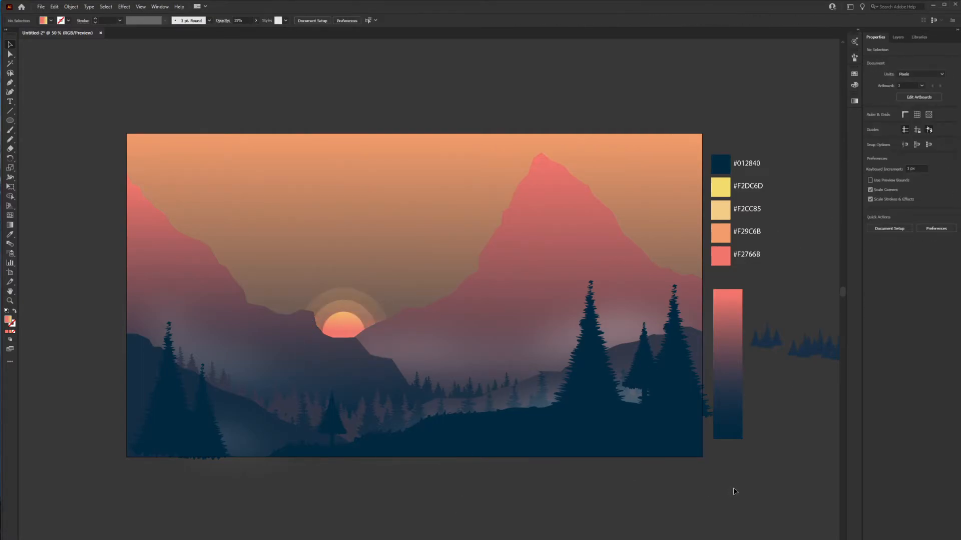
Apply a Gaussian Blur with a radius of about 1.4 pixels to the innermost sun circle
click(357, 338)
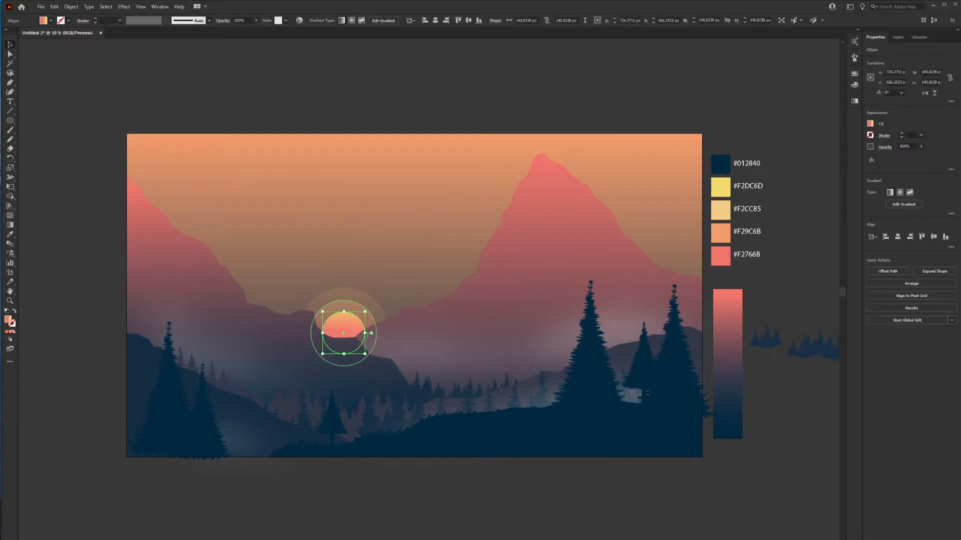
click(124, 7)
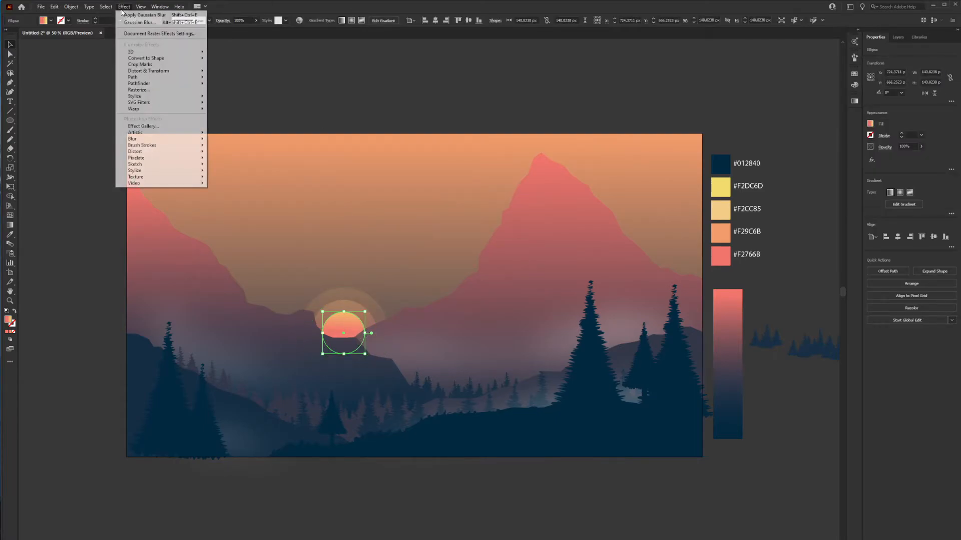
mouse_move(144, 140)
click(222, 140)
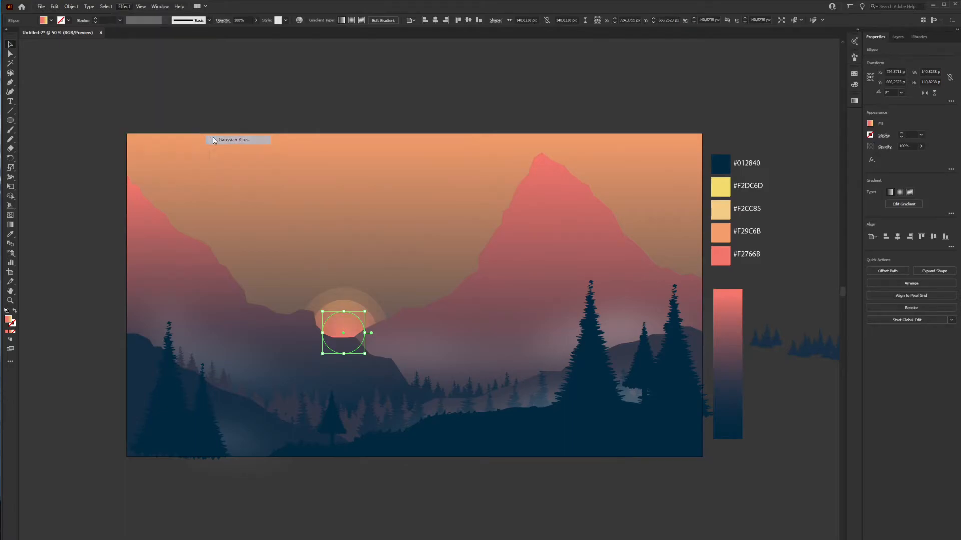
drag(595, 274, 593, 274)
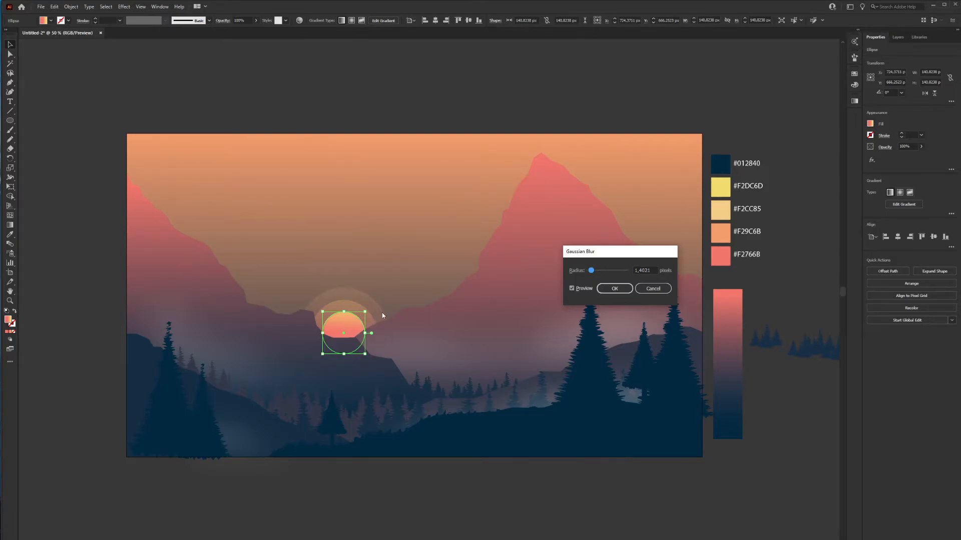
click(611, 289)
click(542, 501)
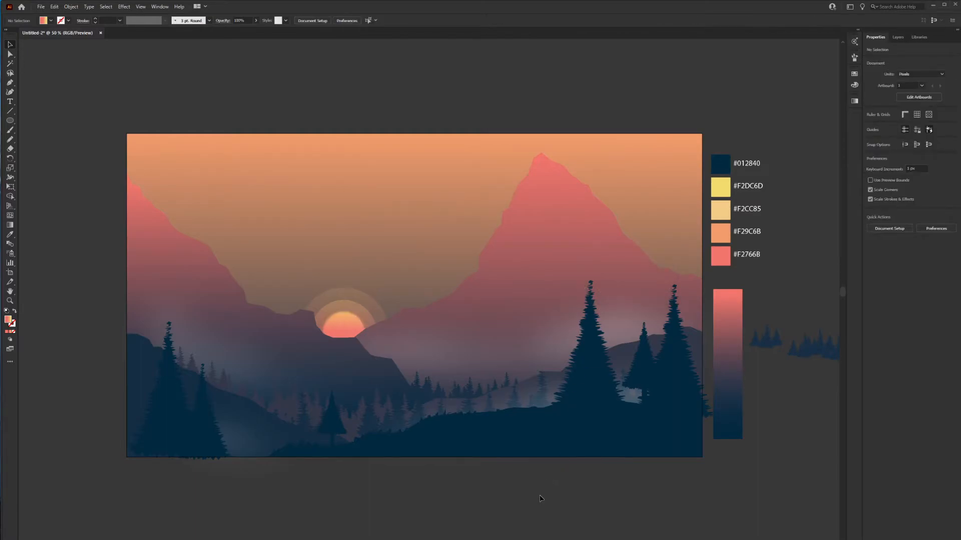
Apply a Gaussian Blur to the middle glow ring around the sun
click(355, 307)
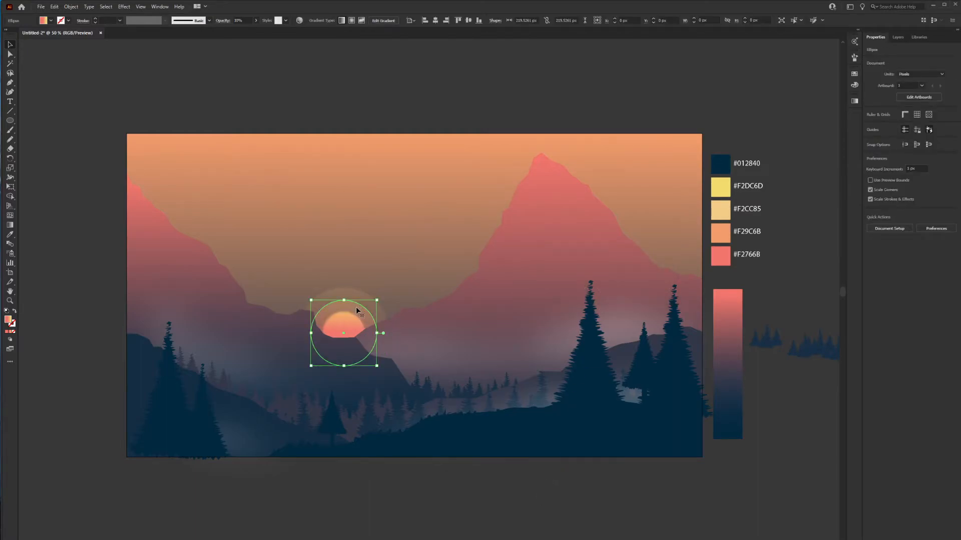
click(124, 6)
click(231, 139)
click(605, 293)
key(ctrl+shift+a)
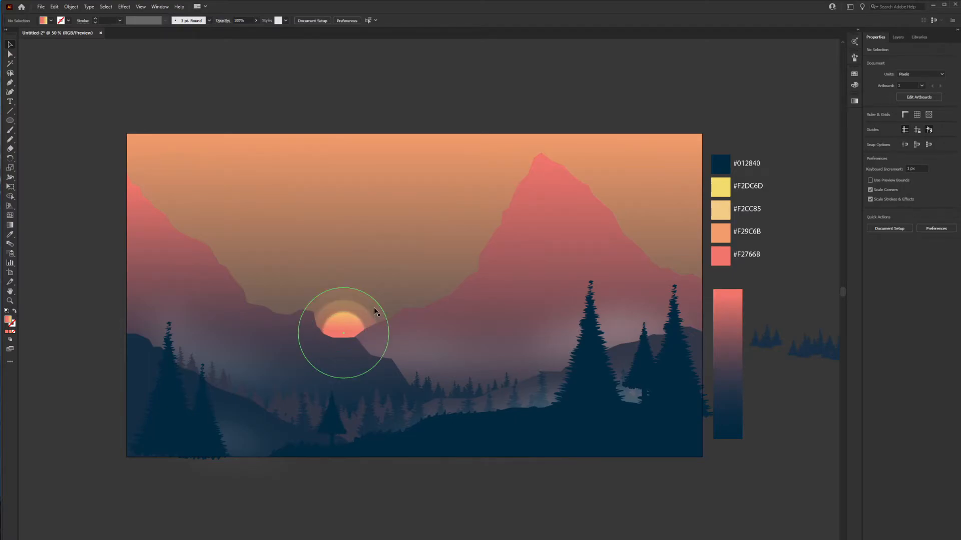
Draw a circle about 122 px in diameter in the sky above the left mountain and fill it solid white
click(10, 122)
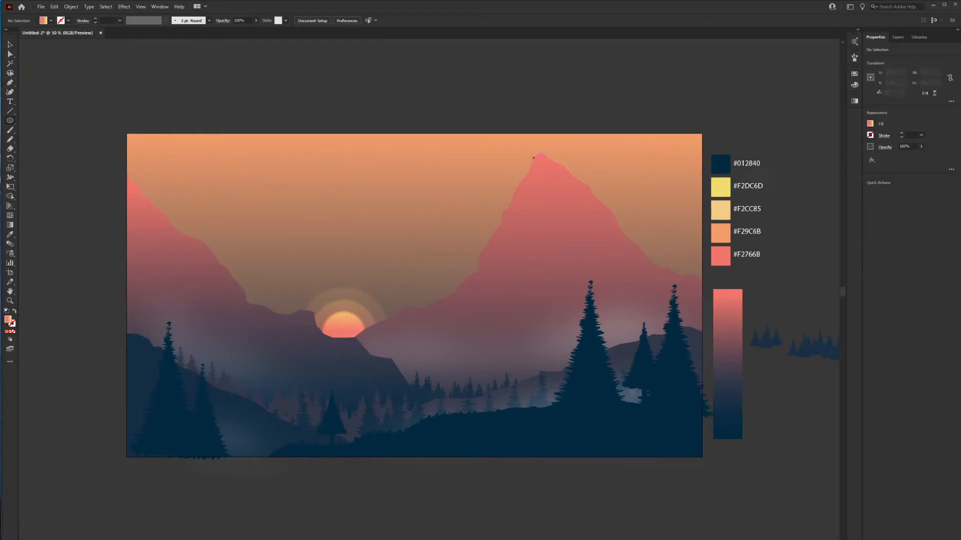
click(870, 124)
click(794, 193)
drag(177, 160, 215, 197)
click(869, 123)
click(870, 125)
click(855, 101)
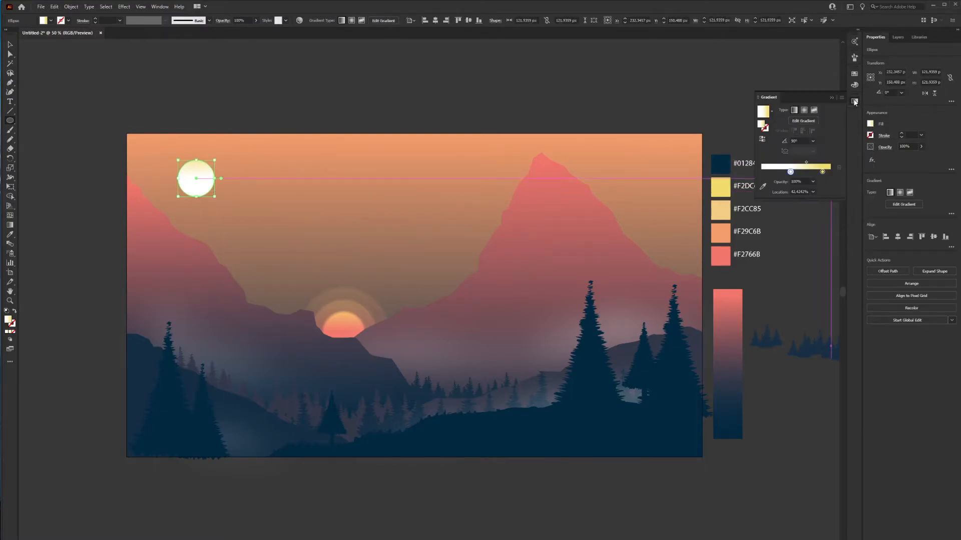
click(852, 100)
click(870, 123)
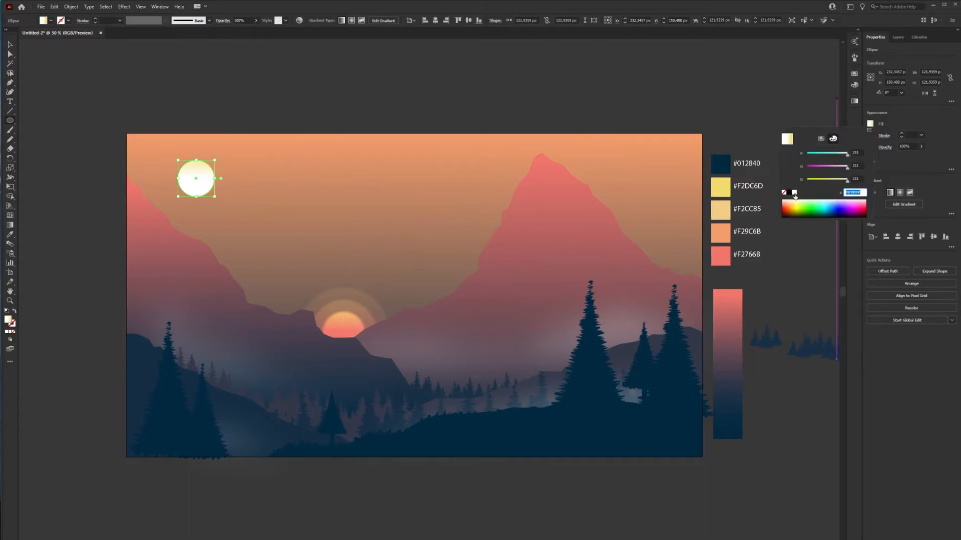
click(821, 138)
click(795, 152)
Duplicate, stretch and offset the white circle into a row of overlapping ellipses shaped like a cloud
key(v)
click(611, 96)
click(201, 181)
drag(200, 181, 215, 186)
drag(230, 165, 221, 174)
drag(217, 185, 224, 180)
drag(217, 182, 251, 183)
drag(244, 192, 241, 188)
drag(237, 188, 160, 185)
drag(145, 192, 126, 193)
drag(149, 185, 156, 186)
drag(171, 174, 250, 182)
click(160, 189)
click(237, 189)
Move the overlapping white ellipses above the artboard and unite them into a single cloud shape
click(79, 151)
drag(289, 211, 288, 210)
drag(204, 187, 277, 99)
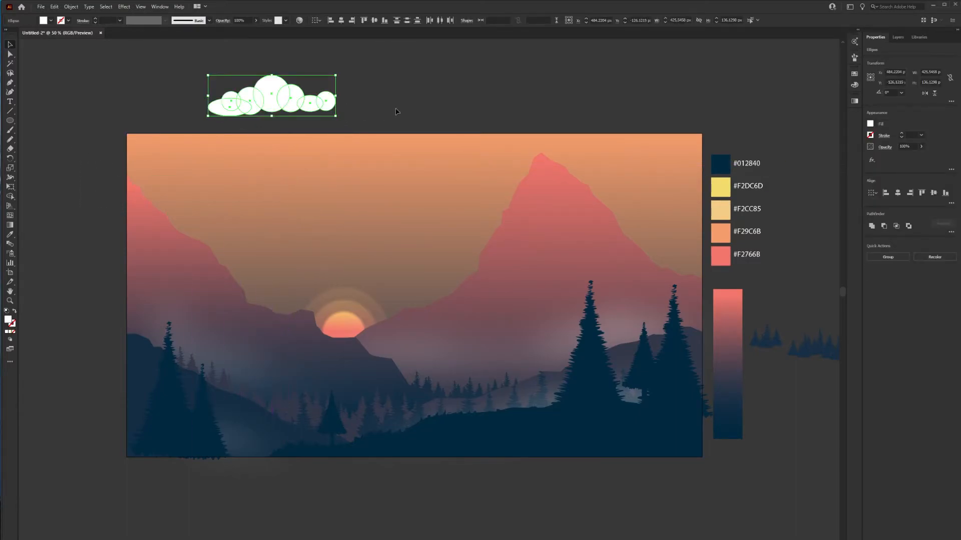
click(871, 226)
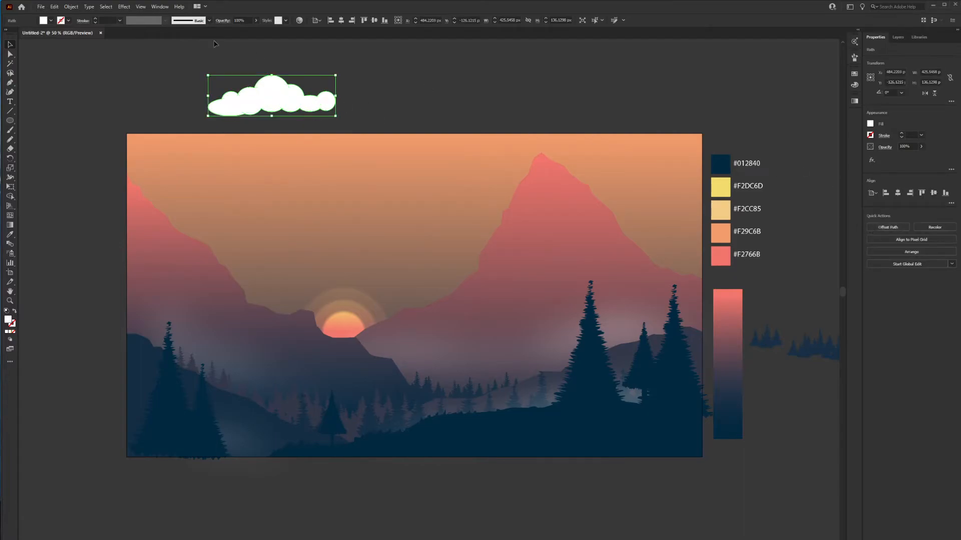
Apply a Gaussian Blur with a radius of 20 pixels to the cloud and place it in the sky above the left mountain
click(124, 6)
mouse_move(141, 141)
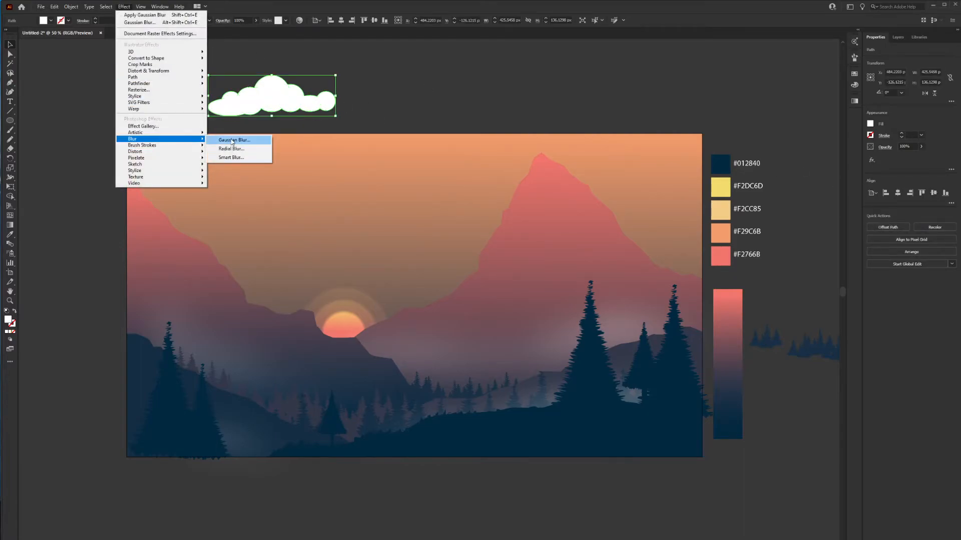
click(233, 140)
drag(603, 272, 611, 273)
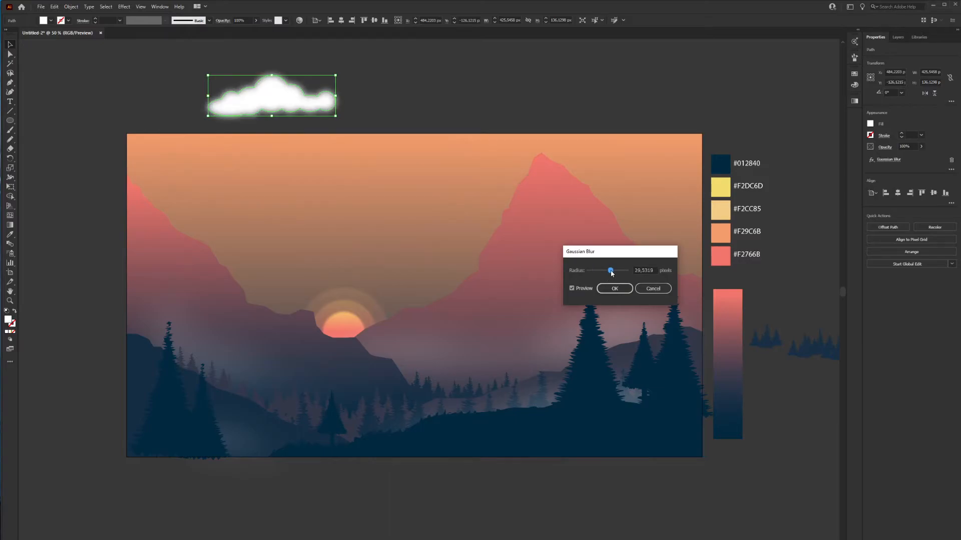
double_click(652, 271)
text(20)
key(Return)
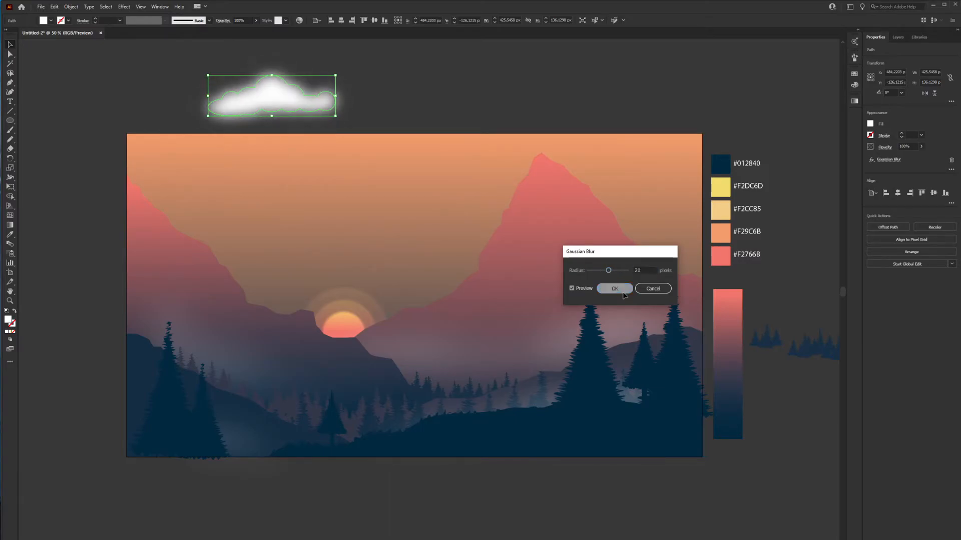
click(439, 98)
drag(265, 98, 251, 186)
Draw overlapping white ellipses above the left part of the artboard to form a second, elongated cloud
click(322, 84)
key(l)
drag(270, 69, 338, 89)
drag(320, 58, 349, 86)
mouse_move(363, 65)
mouse_down()
mouse_move(386, 95)
mouse_move(414, 98)
mouse_up()
mouse_move(305, 71)
mouse_down()
mouse_move(329, 94)
mouse_move(366, 99)
mouse_up()
mouse_move(342, 57)
mouse_down()
mouse_move(379, 84)
mouse_move(421, 94)
mouse_up()
mouse_move(281, 76)
mouse_down()
mouse_move(302, 80)
mouse_move(303, 96)
mouse_up()
drag(260, 61, 287, 84)
mouse_move(305, 58)
mouse_down()
mouse_move(327, 77)
mouse_move(440, 96)
mouse_up()
drag(325, 79, 337, 92)
Draw another cluster of overlapping white ellipses above the artboard's right half to form a taller, rounder cloud
drag(512, 84, 531, 96)
drag(525, 92, 548, 103)
drag(541, 49, 509, 86)
mouse_move(591, 55)
mouse_down()
mouse_move(547, 87)
mouse_move(563, 113)
mouse_up()
mouse_move(552, 85)
mouse_down()
mouse_move(588, 108)
mouse_move(629, 96)
mouse_up()
mouse_move(573, 82)
mouse_down()
mouse_move(594, 100)
mouse_move(567, 154)
mouse_up()
mouse_move(504, 156)
mouse_down()
mouse_move(514, 145)
mouse_move(533, 152)
mouse_up()
key(ctrl+shift+a)
Draw a small cluster of overlapping white ellipses above the colour swatches to form the last cloud
drag(665, 150, 710, 161)
drag(670, 143, 658, 156)
drag(723, 139, 696, 158)
drag(690, 136, 702, 174)
drag(667, 146, 633, 167)
drag(636, 163, 677, 178)
Unite the ellipses of the three new clouds into solid shapes and apply a Gaussian Blur to them
key(v)
drag(621, 125, 167, 103)
click(870, 226)
click(270, 143)
click(668, 157)
click(123, 6)
mouse_move(145, 139)
click(234, 140)
click(620, 301)
click(583, 80)
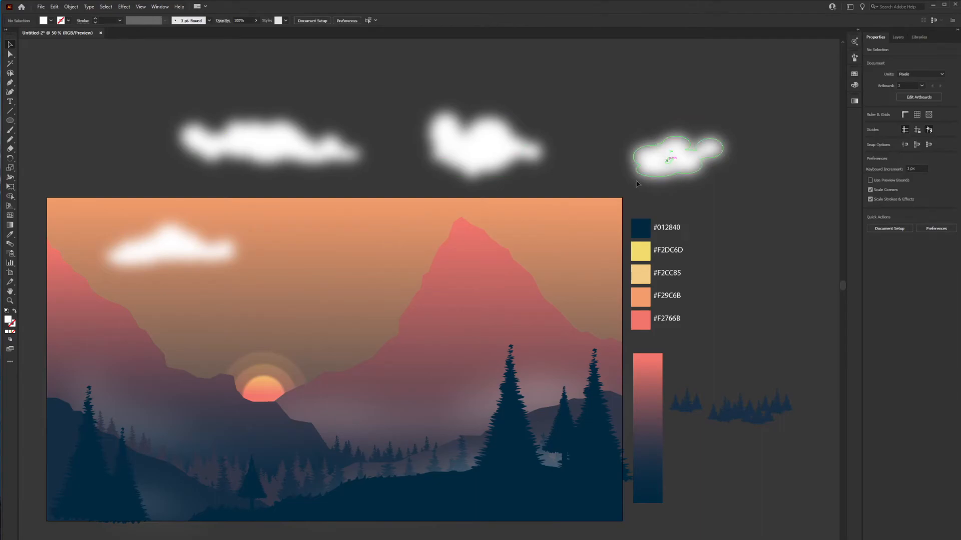
Move the three new clouds into the sky: above the sun, beside the right peak and near the artboard's upper-right corner
drag(668, 160, 548, 241)
drag(483, 148, 422, 260)
drag(277, 145, 322, 318)
click(283, 140)
drag(266, 140, 319, 49)
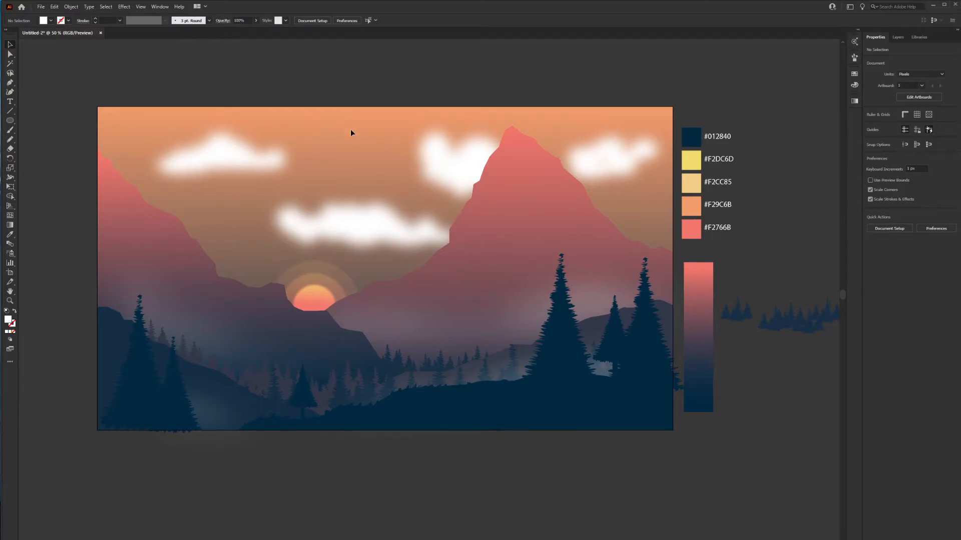
Select all four clouds and set their opacity to 72%
click(379, 248)
shift+click(438, 169)
shift+click(617, 167)
shift+click(213, 163)
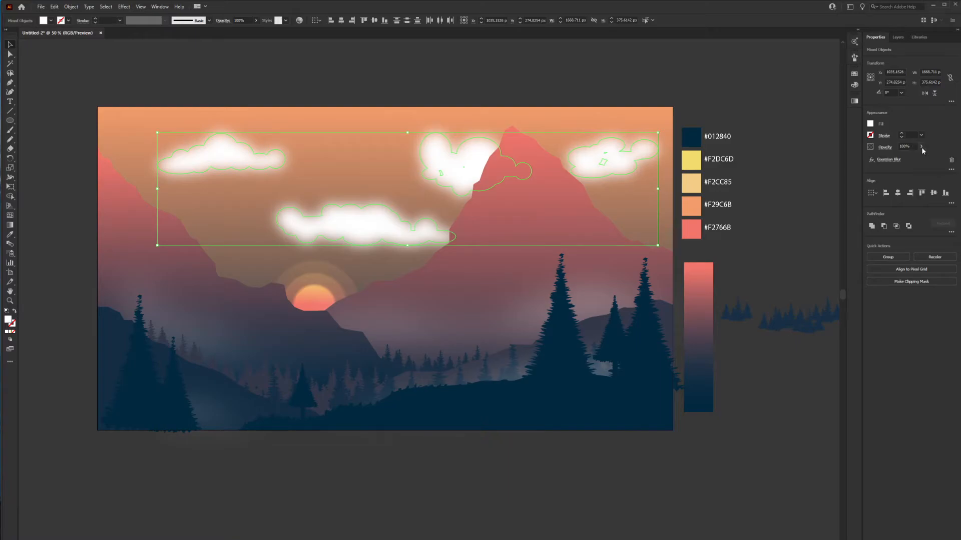
drag(912, 162, 912, 156)
click(723, 115)
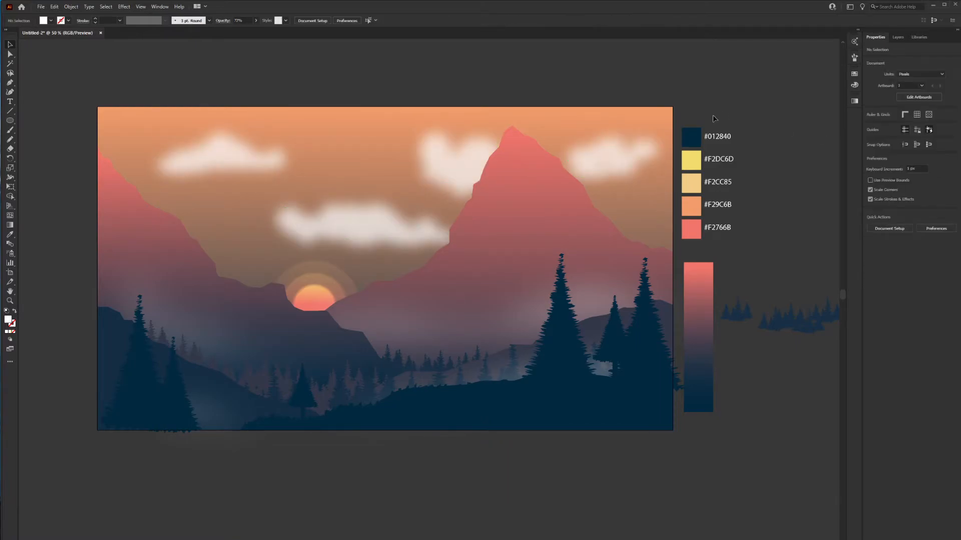
Rearrange the clouds across the sky, tucking the long one behind the left mountain and shifting the round one away from the right peak
drag(614, 153, 616, 147)
drag(461, 173, 442, 175)
drag(373, 234, 220, 234)
drag(228, 154, 188, 140)
click(304, 59)
mouse_move(442, 167)
mouse_down()
mouse_move(404, 213)
mouse_move(442, 161)
mouse_up()
drag(432, 169, 433, 188)
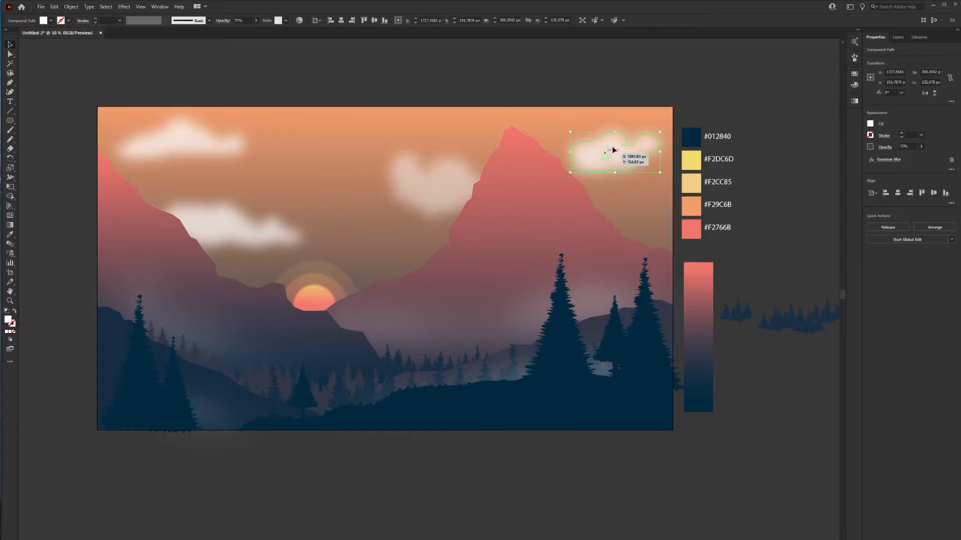
drag(607, 152, 611, 136)
Set the upper-right cloud's opacity to about 44% and copy its appearance to the upper-left cloud
click(921, 146)
drag(909, 157, 904, 157)
click(362, 72)
click(192, 140)
key(i)
click(624, 138)
key(v)
click(491, 71)
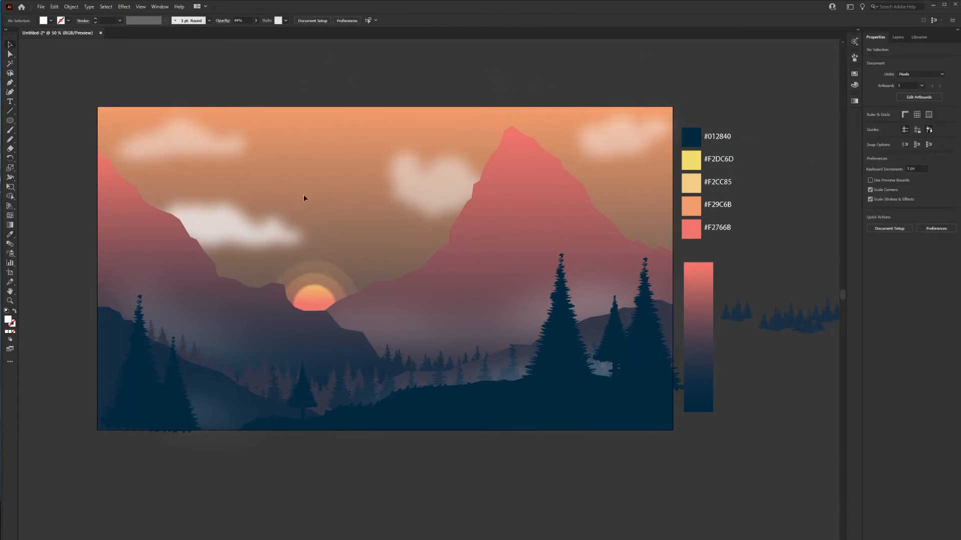
Nudge the long cloud down and left, duplicate it across the right mountain and move the copy to the Mountains layer
drag(234, 222, 222, 229)
click(336, 92)
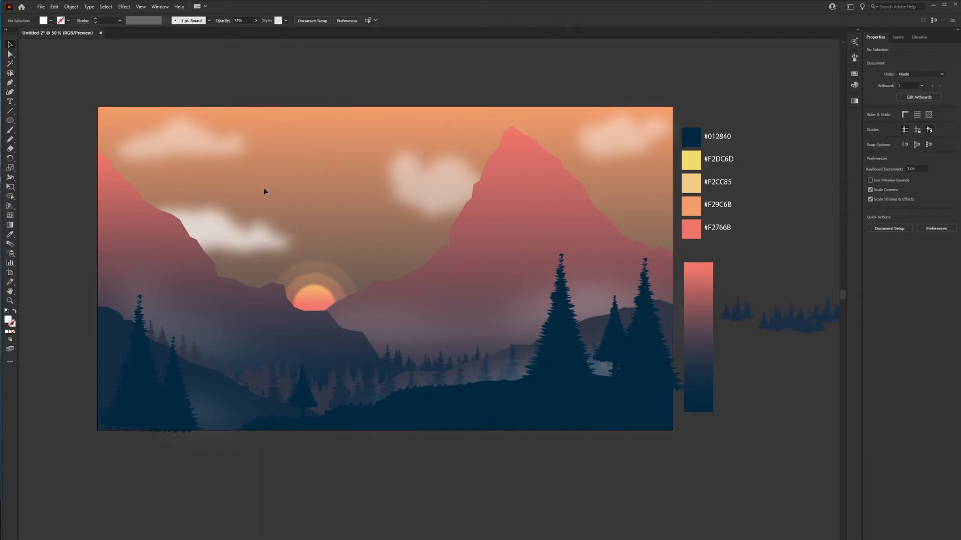
drag(285, 233, 597, 208)
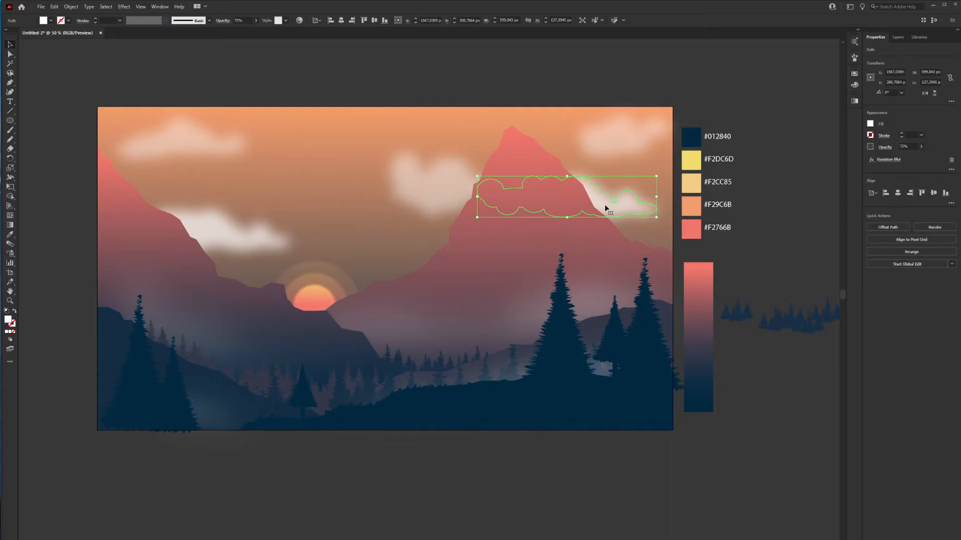
click(901, 38)
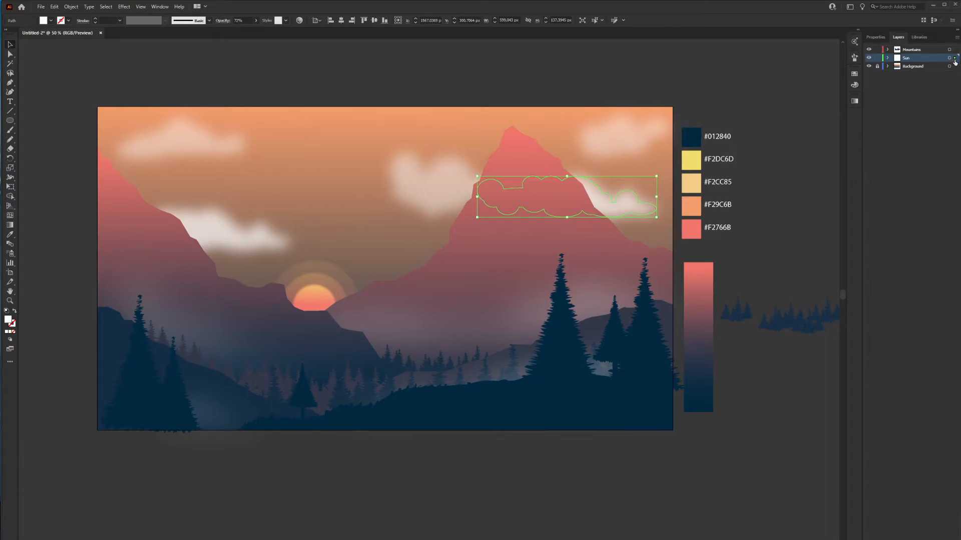
drag(956, 58, 955, 49)
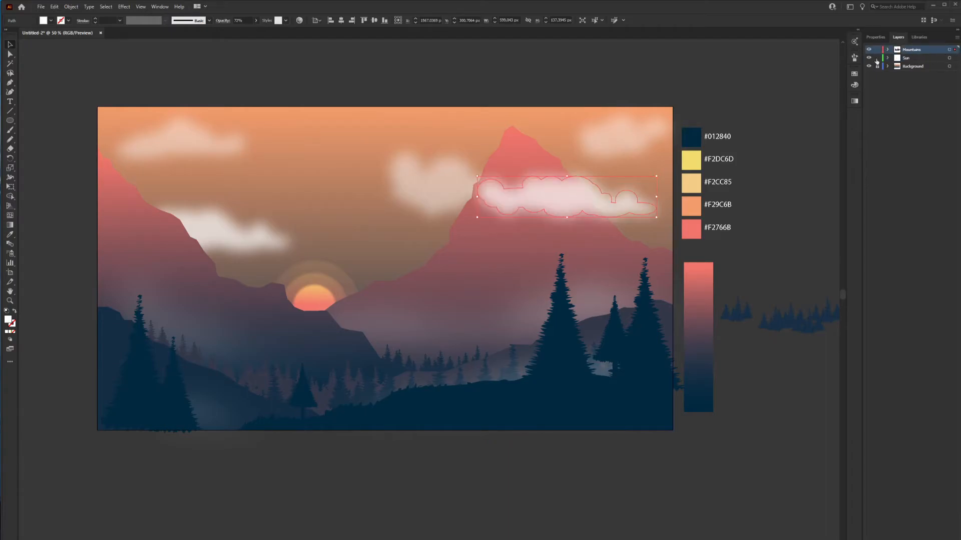
Duplicate the cloud on the right mountain, scale the copy down and place it just left of the peak
drag(557, 209, 550, 188)
alt+shift+drag(627, 158, 597, 165)
drag(542, 181, 483, 152)
click(789, 159)
Copy the round cloud's translucent appearance to both clouds in front of the right mountain with the Eyedropper
click(544, 205)
key(i)
click(438, 194)
key(v)
click(473, 158)
key(i)
click(439, 194)
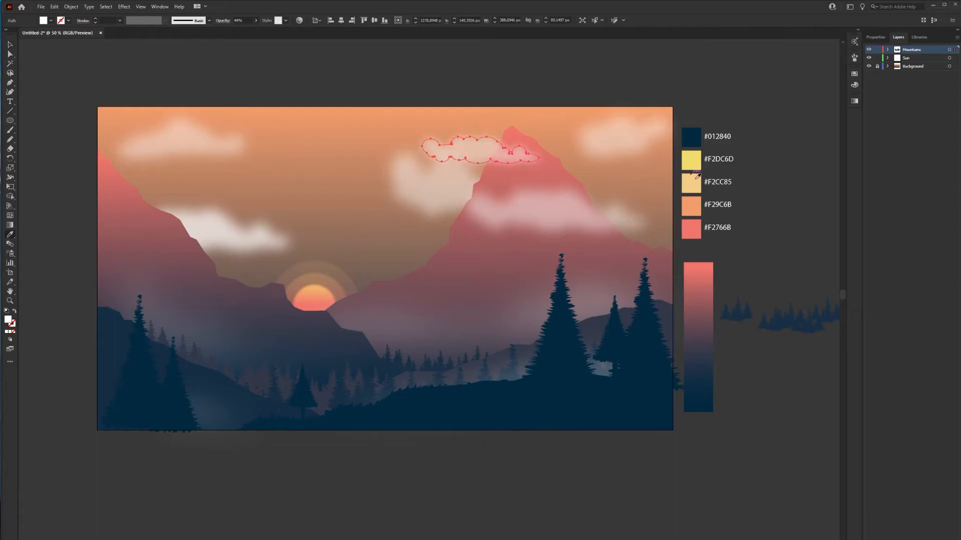
key(v)
Lock the Mountains layer, move the round cloud to the middle of the sky and set its opacity to 60%
click(888, 86)
click(877, 49)
drag(420, 187, 344, 203)
click(875, 37)
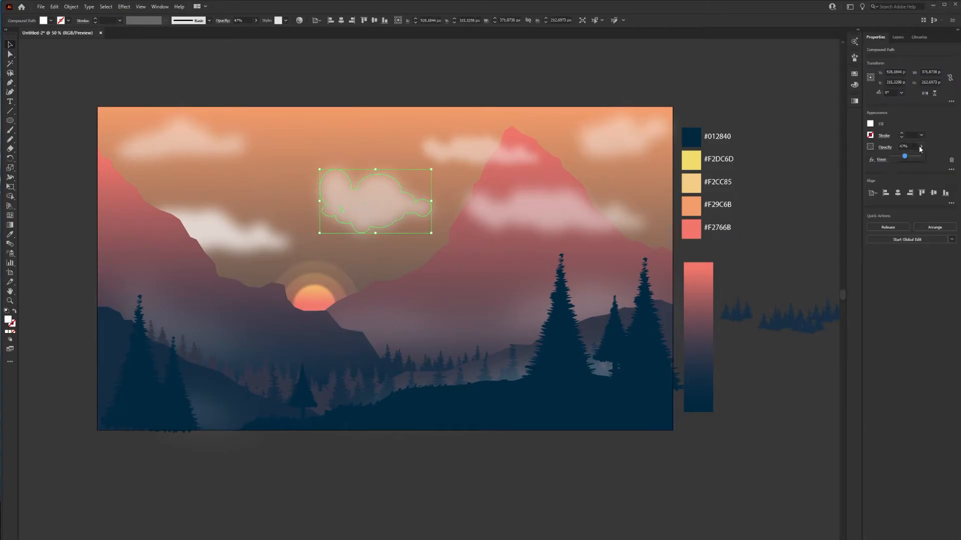
drag(911, 159, 910, 159)
click(805, 392)
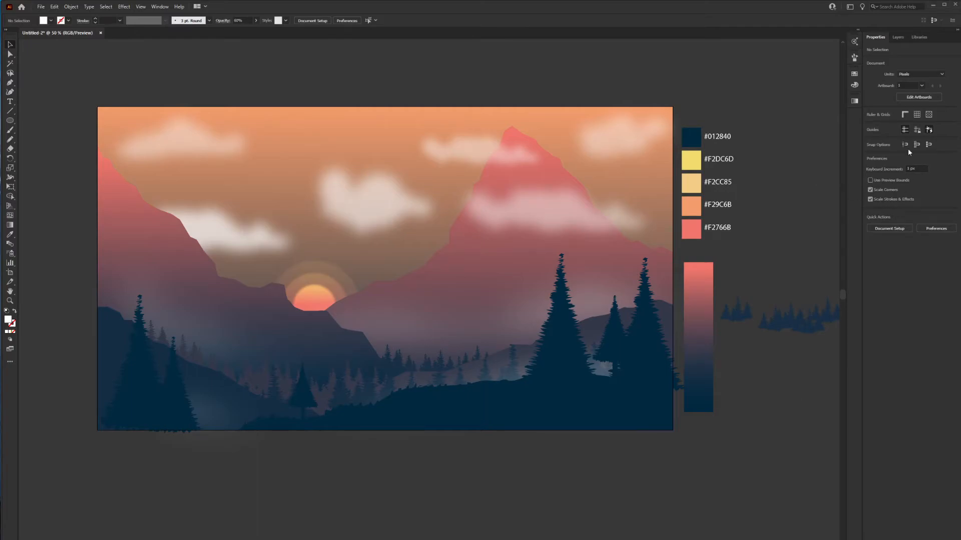
Lock the Sun layer and make the Mountains layer active for drawing
click(899, 38)
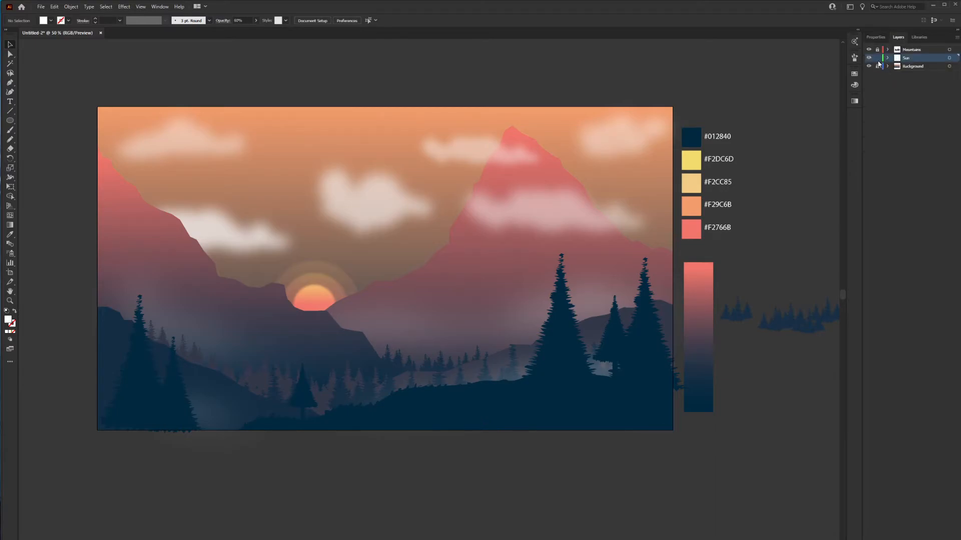
click(877, 59)
click(900, 52)
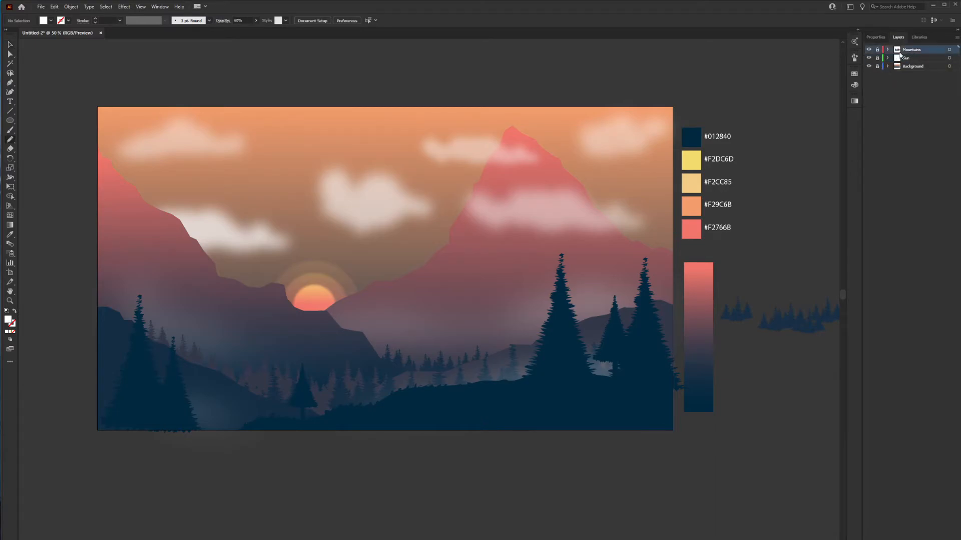
click(877, 37)
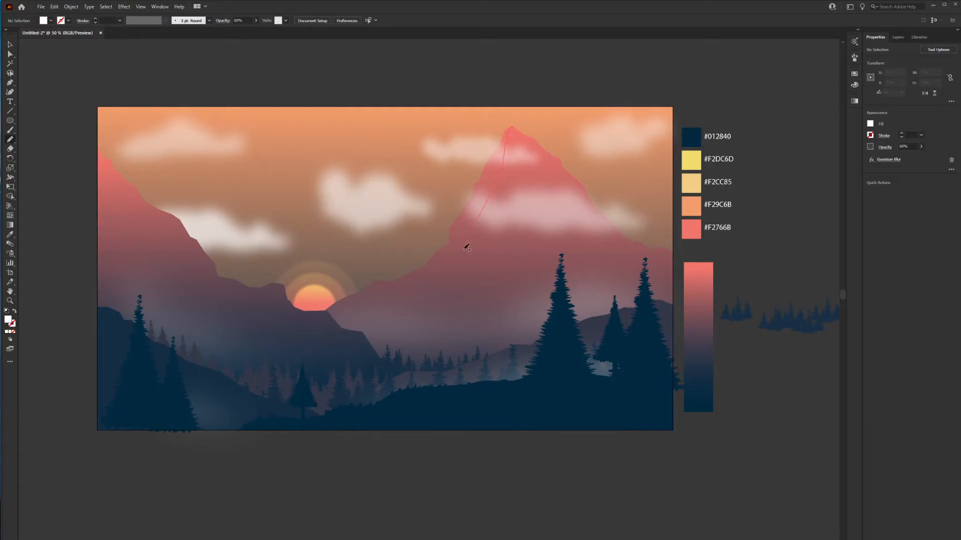
Sketch a closed freehand highlight strip, about 634 by 644 px, along the right mountain's left ridge from peak to sun
drag(456, 264, 442, 284)
drag(336, 314, 334, 296)
drag(325, 300, 405, 264)
mouse_move(470, 171)
mouse_down()
mouse_move(498, 131)
mouse_move(519, 127)
mouse_up()
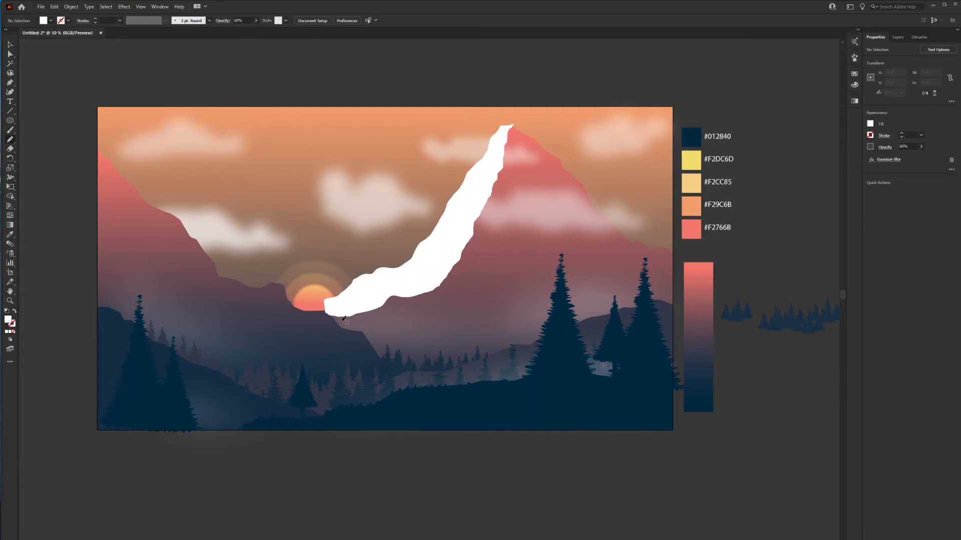
Fill the ridge highlight strip with the yellow palette colour #F2DC6D
key(v)
click(366, 307)
key(i)
click(690, 161)
key(v)
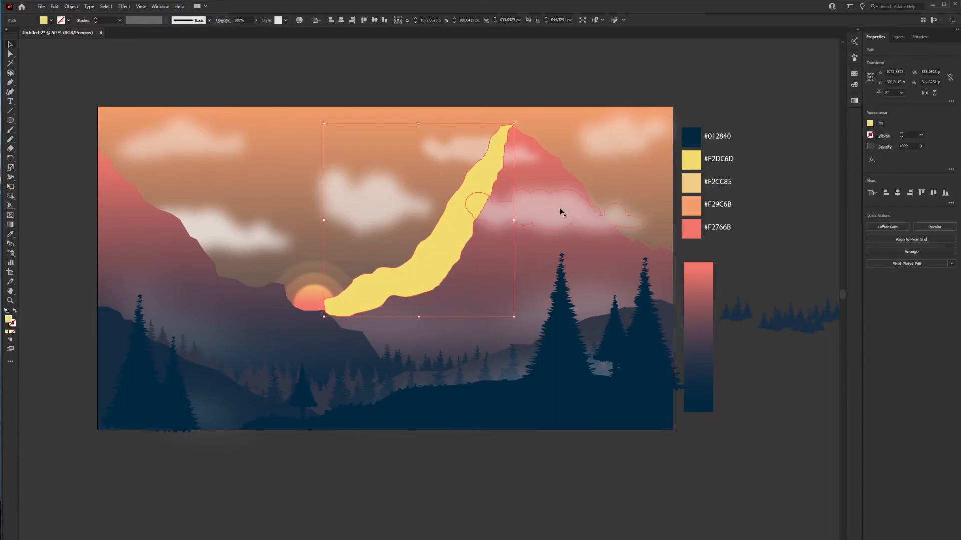
Trim away the part of the highlight strip that extends beyond the right mountain's outline using Shape Builder
shift+click(564, 167)
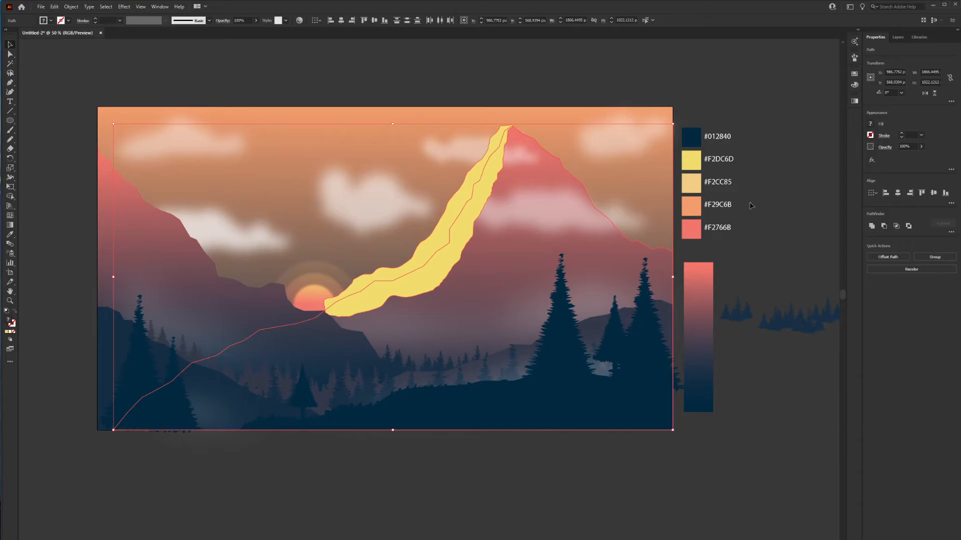
key(shift+m)
alt+click(444, 227)
key(v)
click(778, 253)
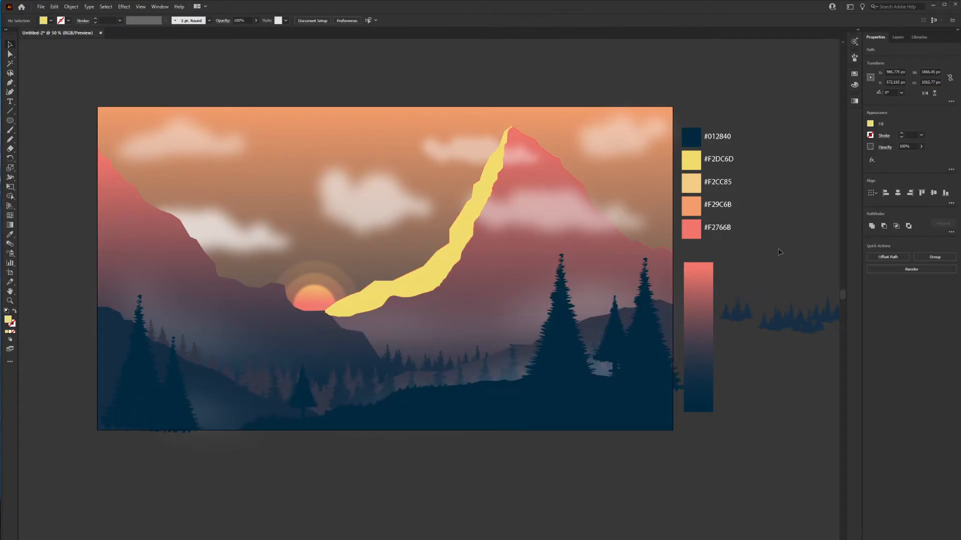
Set the ridge highlight's blending mode to Soft Light
click(439, 266)
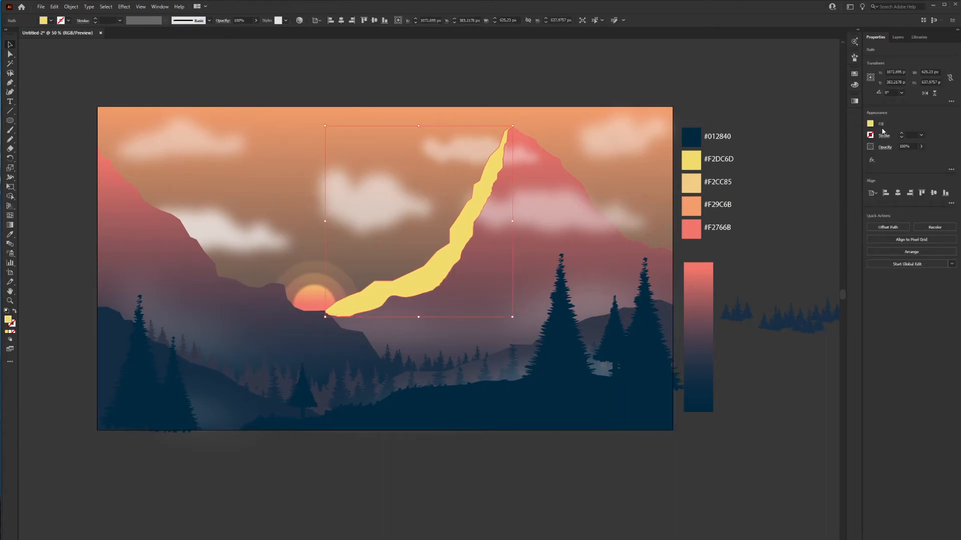
click(884, 148)
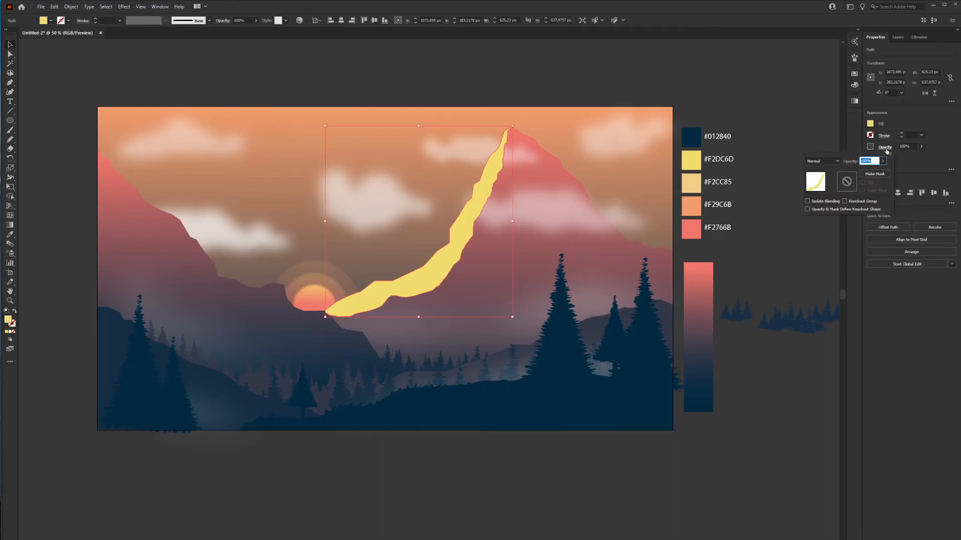
click(837, 162)
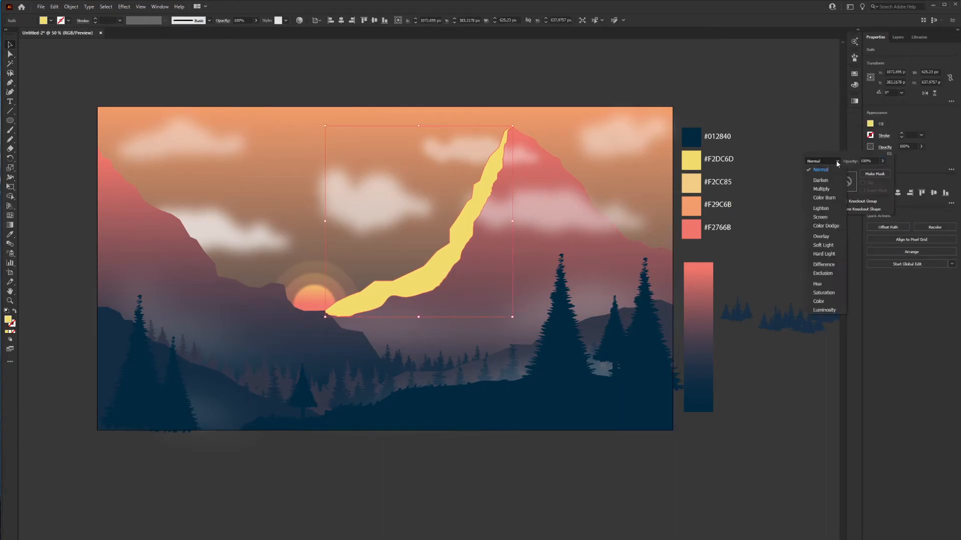
click(830, 249)
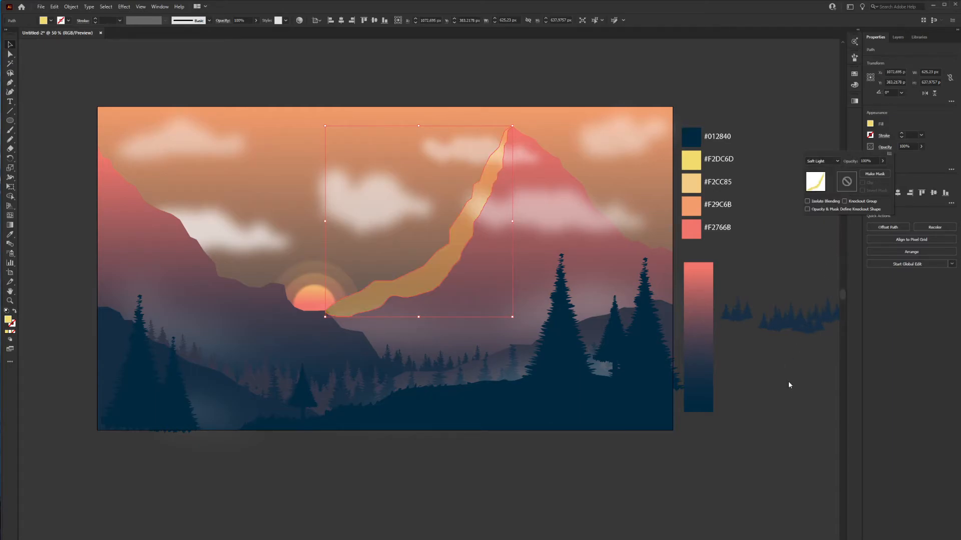
click(744, 338)
Try the palette swatches on the ridge highlight and fill it with the orange #F29C6B
click(442, 270)
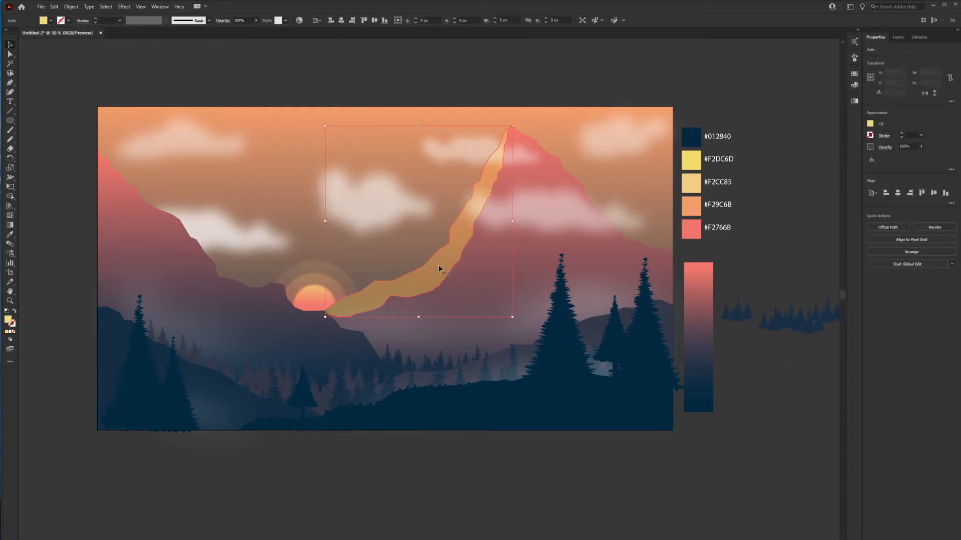
click(870, 124)
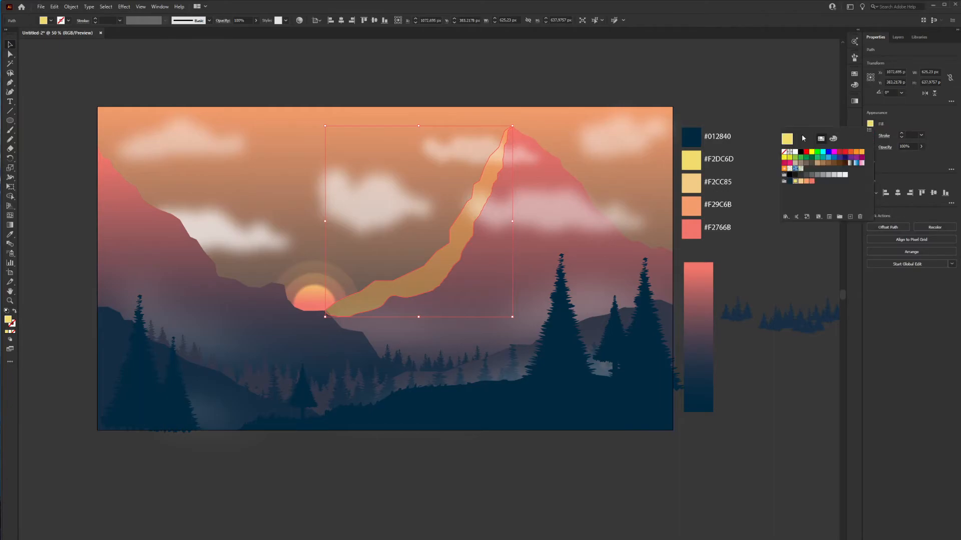
click(806, 182)
click(811, 181)
click(804, 182)
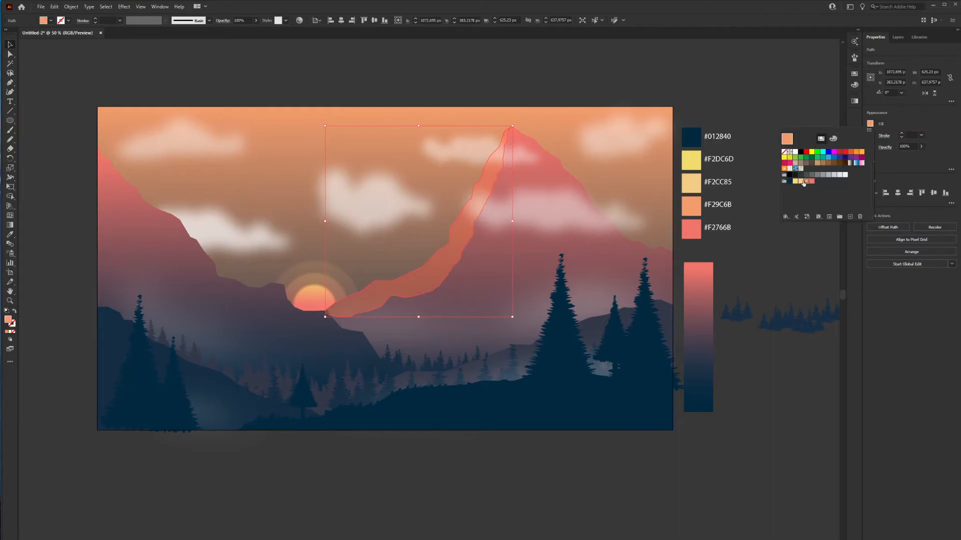
Draw small freehand patches below the right mountain's peak and two larger ones beneath the lower end of the ridge highlight with the Pencil tool
click(803, 357)
click(804, 365)
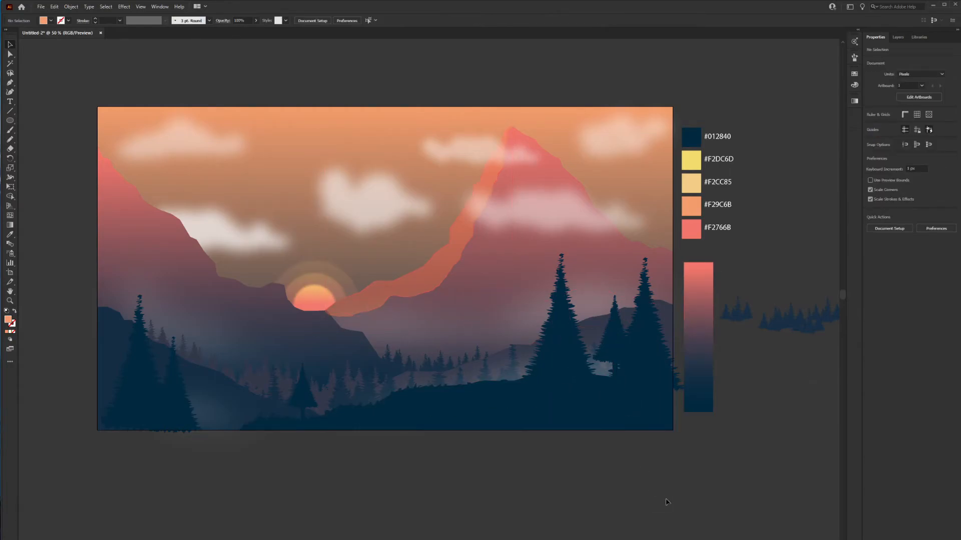
drag(676, 505, 684, 523)
click(167, 243)
click(10, 139)
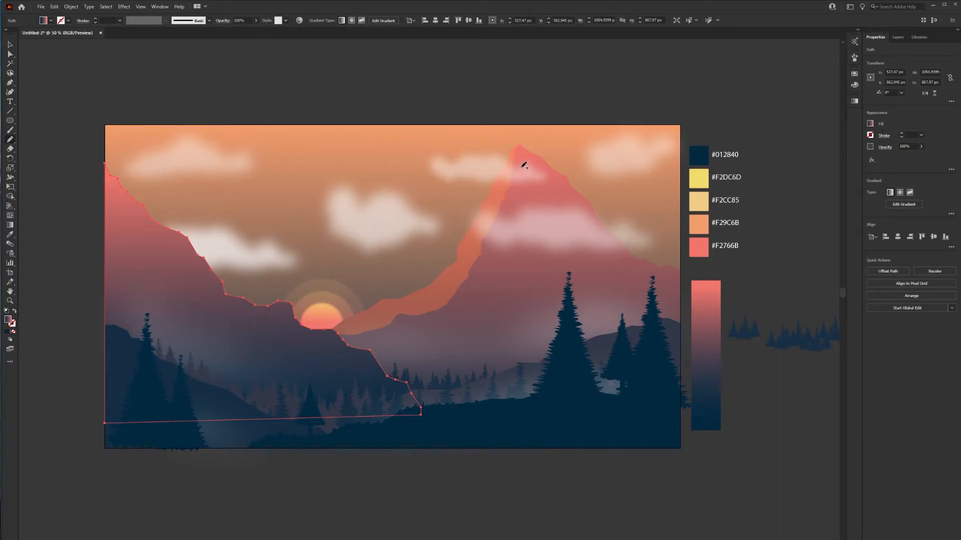
drag(522, 170, 519, 167)
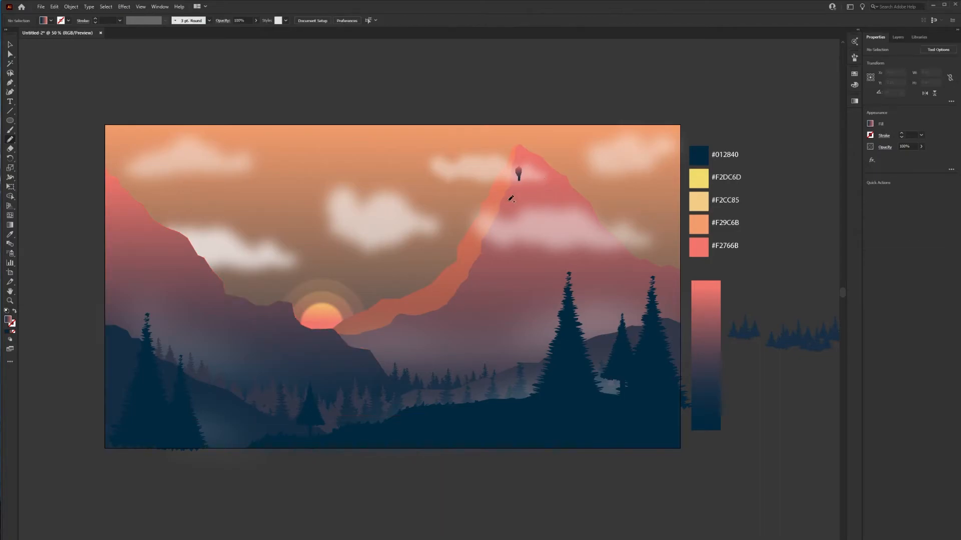
drag(514, 203, 486, 249)
mouse_move(420, 316)
mouse_down()
mouse_move(396, 347)
mouse_move(421, 321)
mouse_up()
mouse_move(371, 338)
mouse_down()
mouse_move(386, 352)
mouse_move(354, 353)
mouse_move(349, 342)
mouse_up()
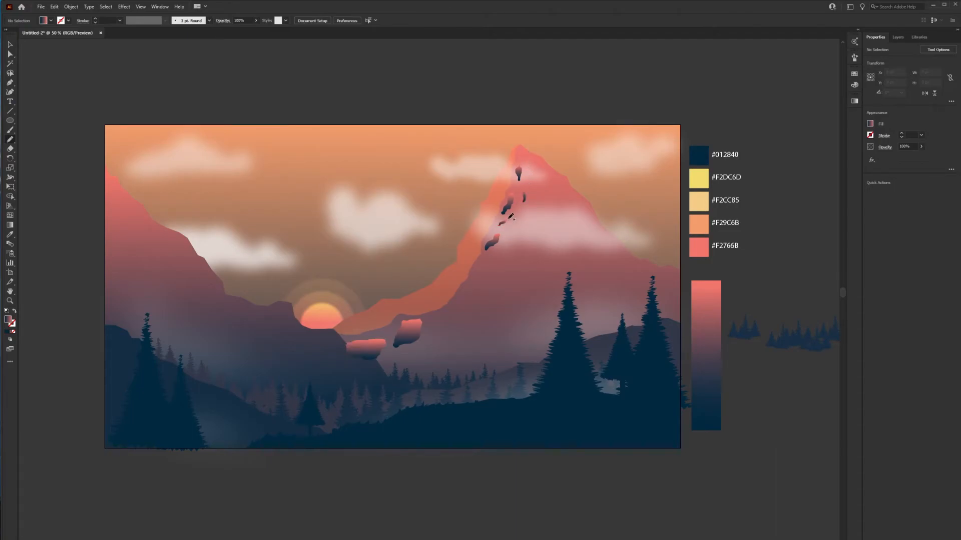
Copy the orange ridge highlight's appearance onto the small patches below the peak with the Eyedropper
key(v)
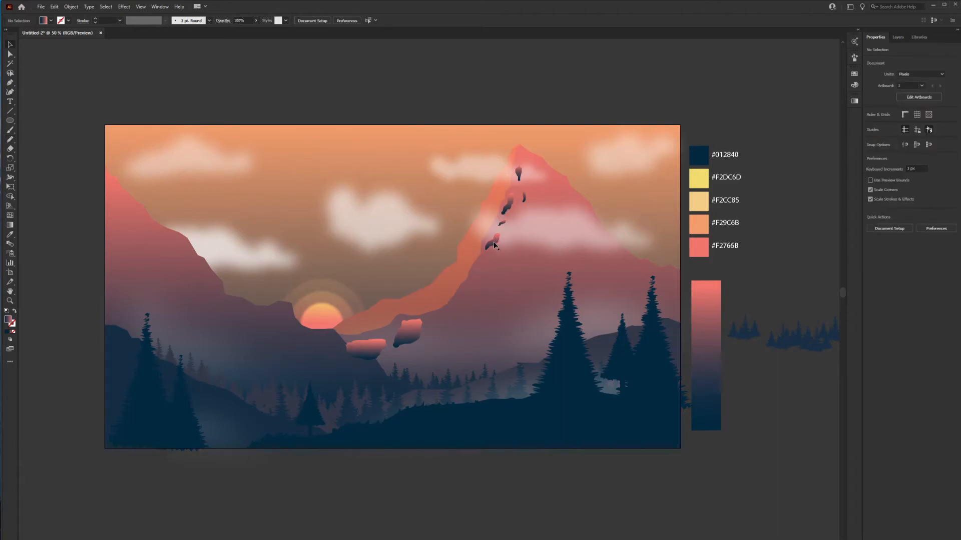
click(494, 245)
shift+click(524, 198)
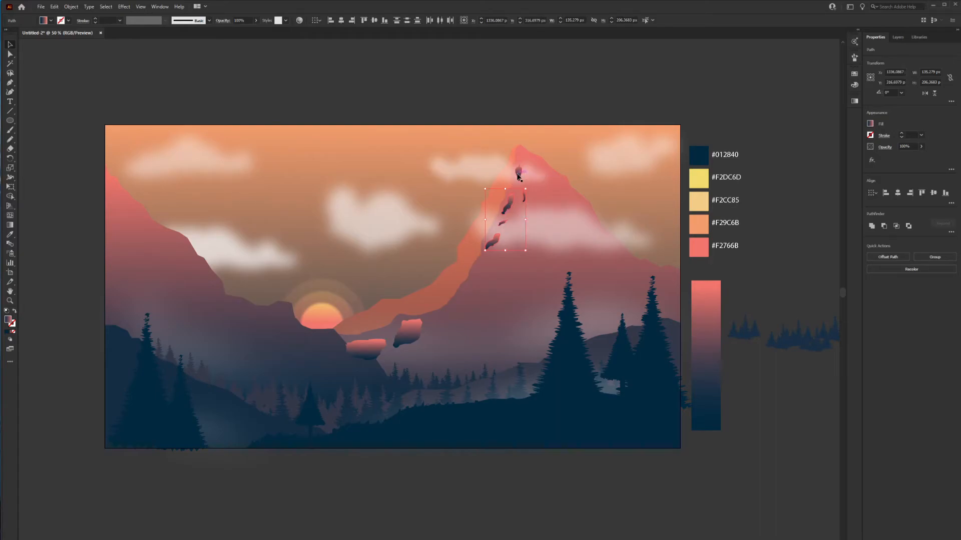
shift+click(519, 173)
key(i)
click(434, 285)
key(v)
click(476, 262)
Give the two larger patches beneath the ridge highlight the same appearance as the small orange patches
click(408, 333)
shift+click(366, 348)
key(i)
click(509, 201)
key(v)
click(453, 276)
Send the patch overlapping the left mountain's slope to the back
click(378, 346)
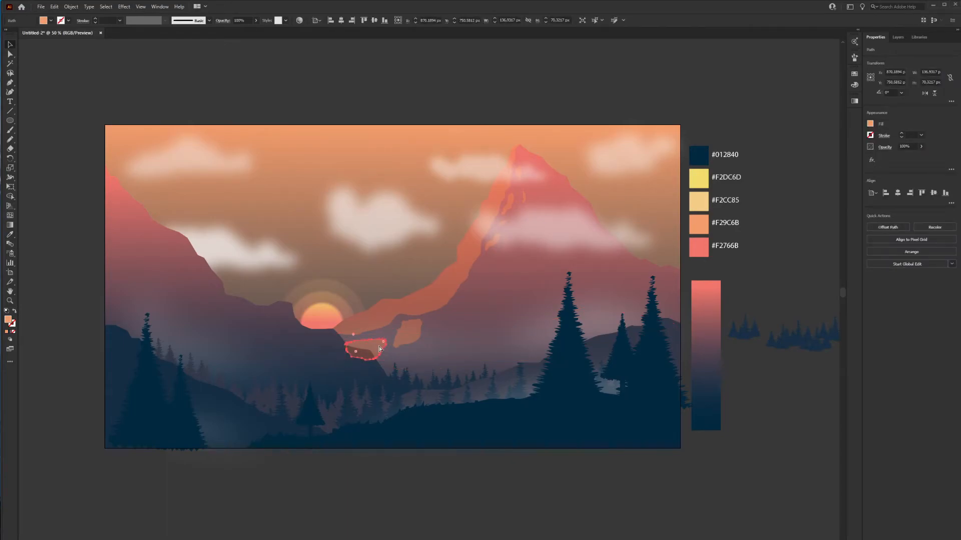
click(911, 252)
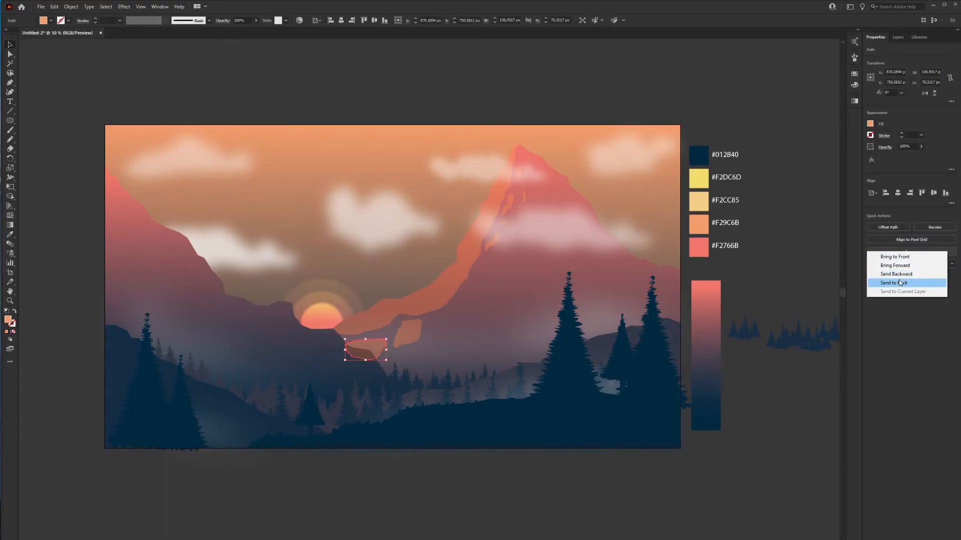
click(900, 284)
key(a)
key(v)
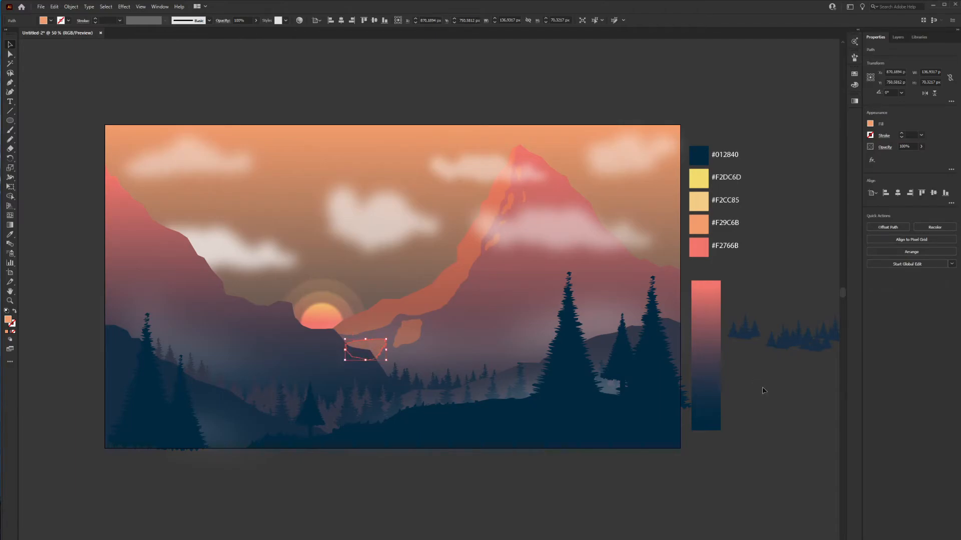
click(771, 465)
Draw several small freehand marks inside the orange ridge highlight with the Pencil tool
key(n)
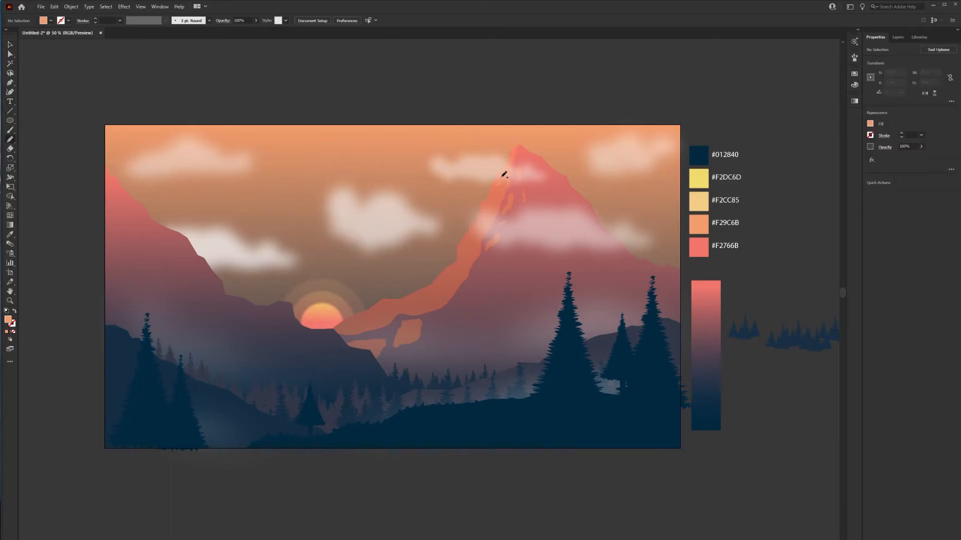
drag(476, 227, 468, 241)
mouse_move(444, 285)
mouse_down()
mouse_move(450, 278)
mouse_move(419, 295)
mouse_up()
Recolour the small marks inside the ridge highlight with the coral sampled from the upper part of the gradient bar
key(v)
click(412, 301)
shift+click(452, 280)
shift+click(476, 231)
shift+click(490, 206)
key(i)
click(569, 193)
click(713, 305)
key(v)
click(779, 422)
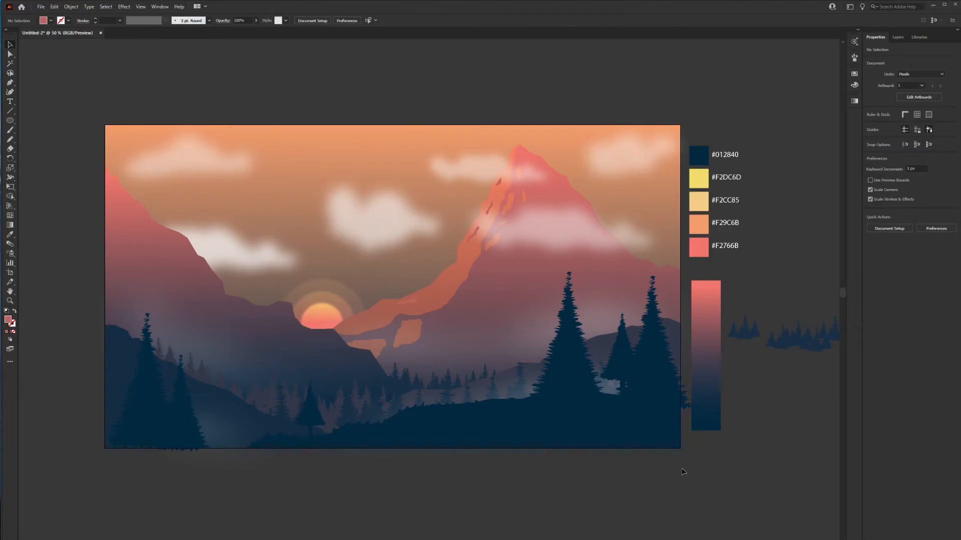
Draw a freehand shadow shape on the right mountain's right flank and fill it with a muted mauve sampled from the gradient bar
key(n)
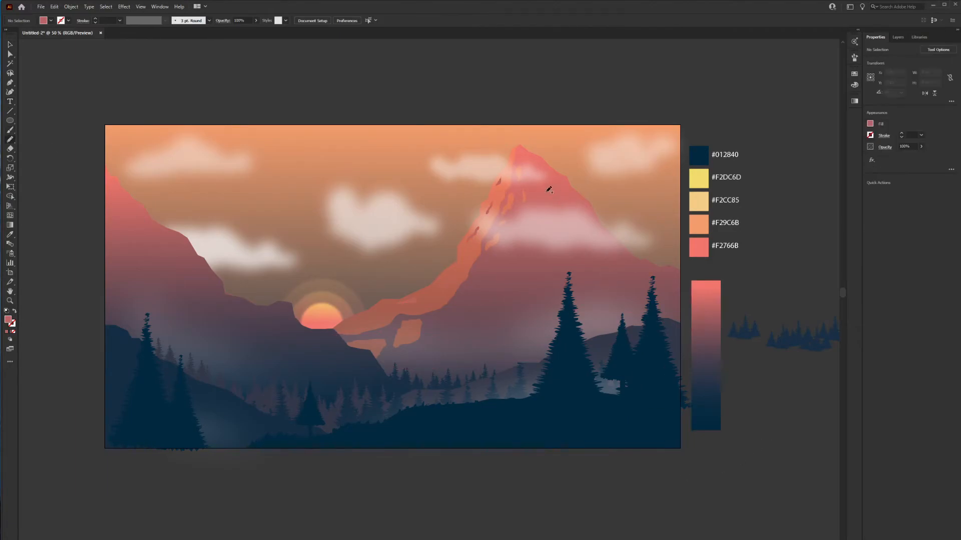
mouse_move(633, 294)
mouse_down()
mouse_move(680, 306)
mouse_move(681, 270)
mouse_move(571, 206)
mouse_up()
key(i)
click(713, 383)
ctrl+click(659, 286)
drag(709, 395, 711, 341)
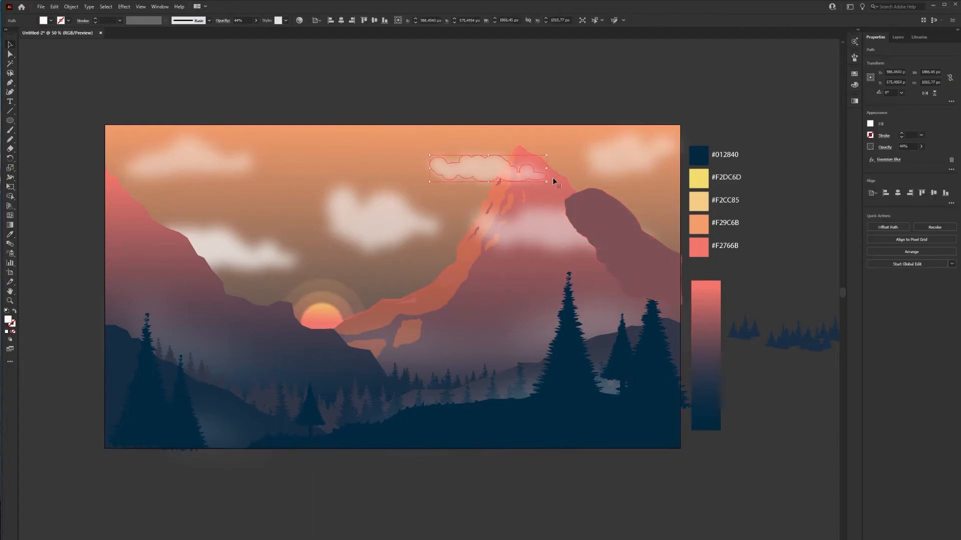
Trim the part of the shadow that extends beyond the right mountain's outline with Shape Builder
ctrl+shift+click(552, 177)
key(shift+m)
key(v)
Try the Soft Light blending mode on the flank shadow and return it to Normal
click(632, 271)
click(884, 147)
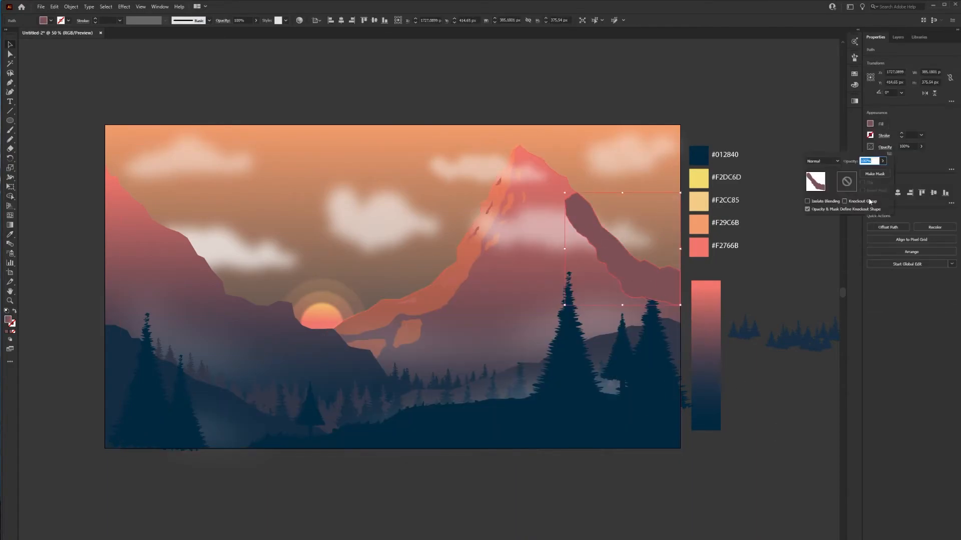
click(822, 161)
click(821, 179)
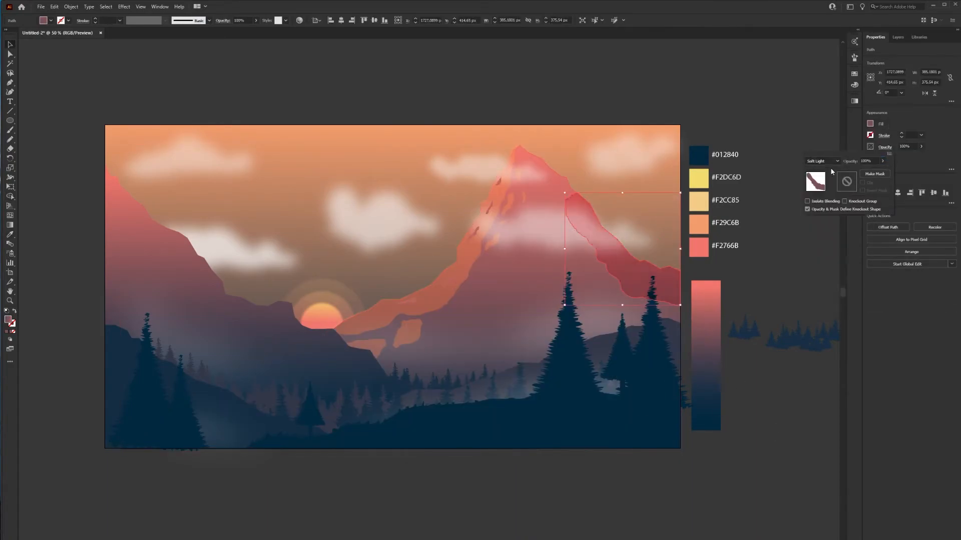
click(826, 161)
click(827, 168)
click(770, 466)
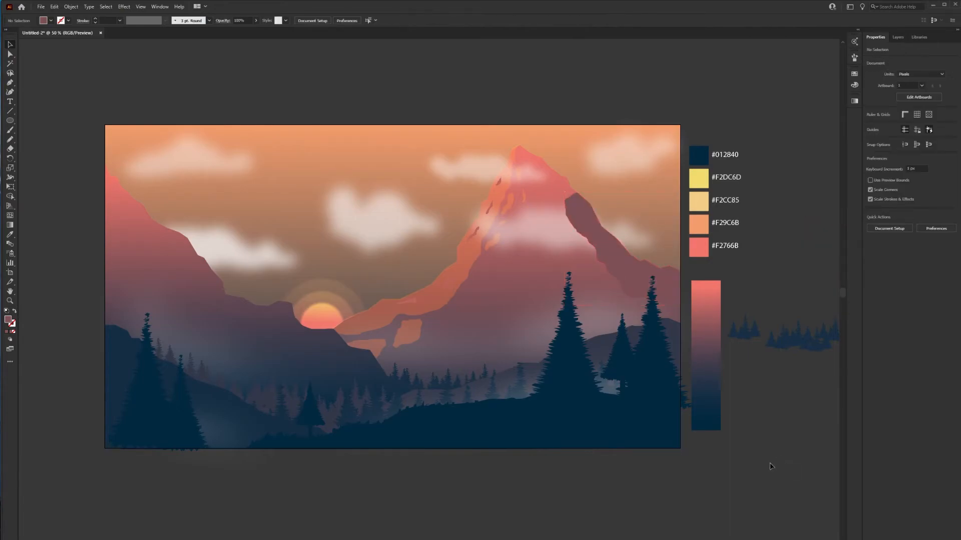
Lower the opacity of the shadow on the right mountain's right flank
click(622, 258)
click(920, 147)
mouse_move(920, 156)
mouse_down()
mouse_move(892, 156)
mouse_move(915, 156)
mouse_up()
click(787, 403)
Draw a second shadow from the peak down the right flank and unite it with the existing flank shadow
click(11, 141)
drag(579, 191, 530, 149)
key(v)
click(527, 157)
click(538, 163)
shift+click(570, 169)
shift+click(576, 205)
click(871, 226)
Reduce the opacity of the united shadow running down from the peak
click(921, 146)
drag(921, 157, 902, 159)
click(787, 419)
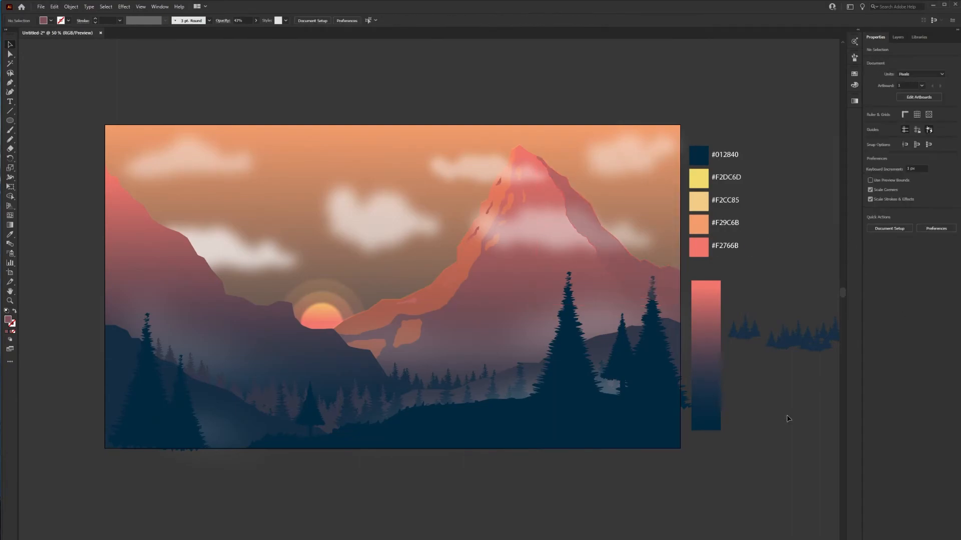
Draw two jagged shadow patches on the right mountain's lower face and give them the flank shadow's appearance
click(10, 140)
mouse_move(571, 291)
mouse_down()
mouse_move(620, 320)
mouse_move(603, 299)
mouse_up()
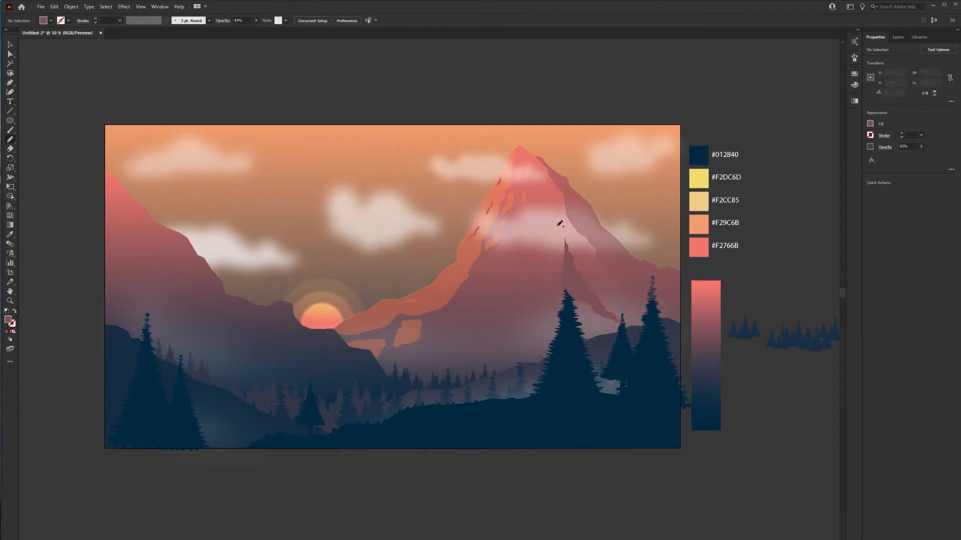
mouse_move(537, 314)
mouse_down()
mouse_move(506, 353)
mouse_move(546, 357)
mouse_move(534, 318)
mouse_up()
key(v)
shift+click(565, 267)
key(i)
click(575, 186)
key(v)
click(753, 223)
Send the flank shadow and the two lower shadow patches on the right mountain to the back
click(596, 220)
shift+click(569, 260)
shift+click(525, 345)
right_click(625, 270)
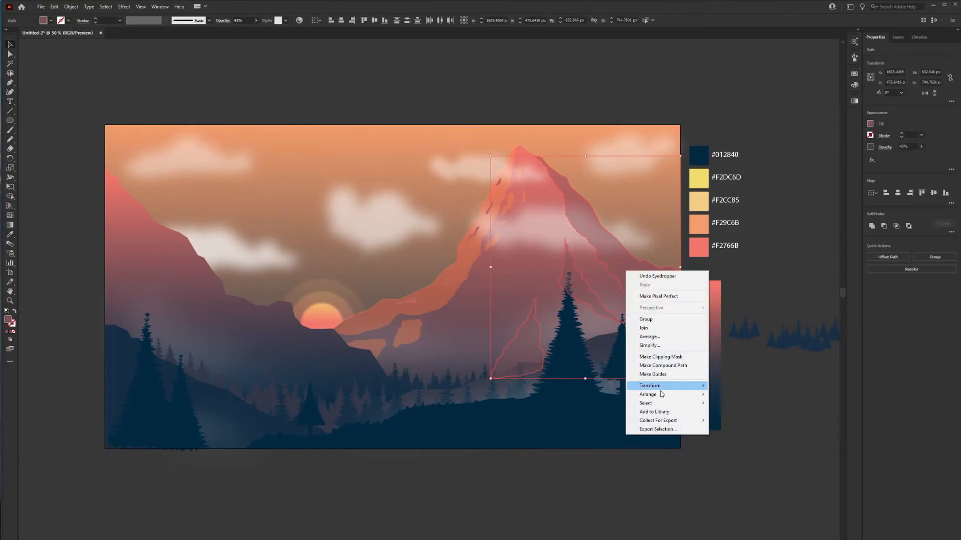
mouse_move(658, 395)
click(735, 421)
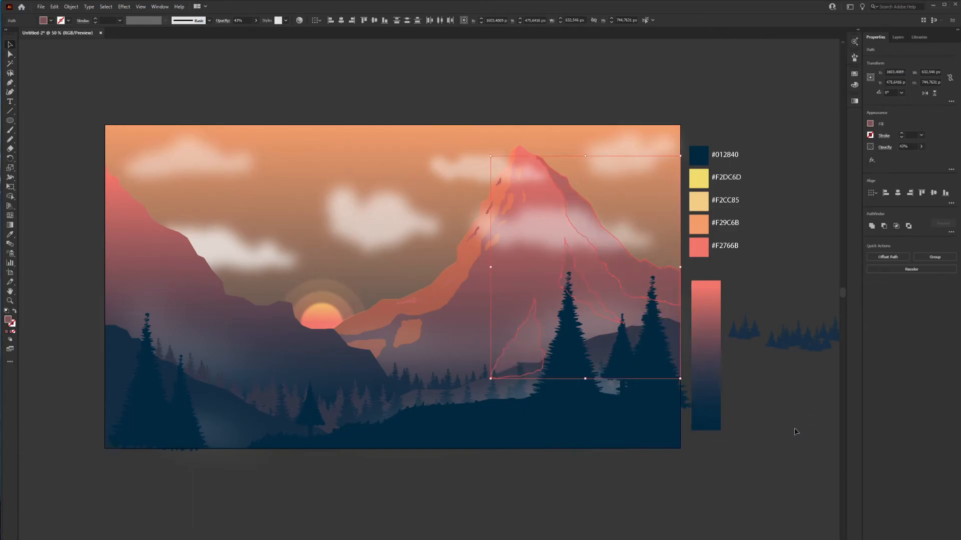
click(794, 427)
Draw another small shadow on the right mountain's lower right ridge and trim its overhang at the artboard edge with Shape Builder
key(n)
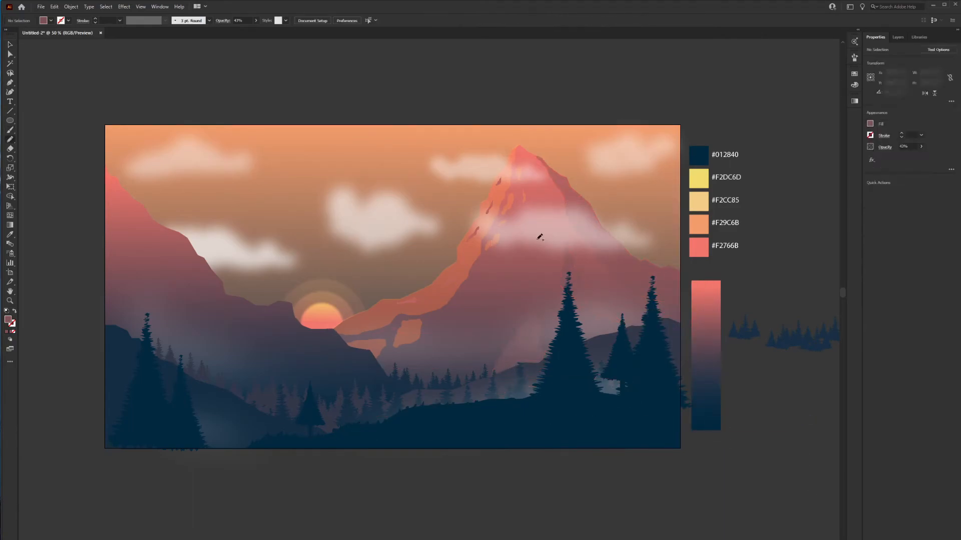
mouse_move(622, 256)
mouse_down()
mouse_move(682, 290)
mouse_move(621, 256)
mouse_up()
key(v)
shift+click(672, 296)
key(shift+m)
scroll(688, 286, up, 3)
alt+click(677, 286)
key(v)
click(686, 286)
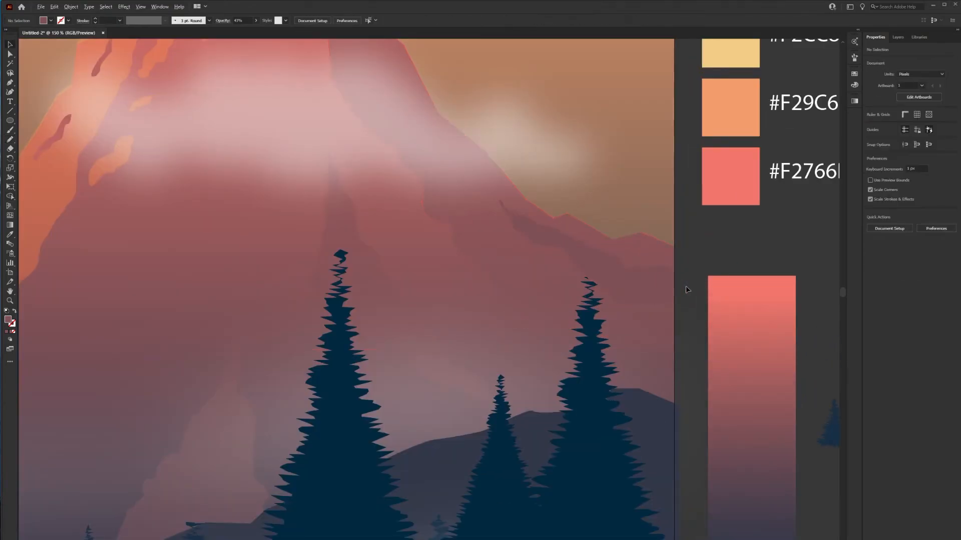
scroll(686, 287, down, 3)
click(671, 284)
click(756, 426)
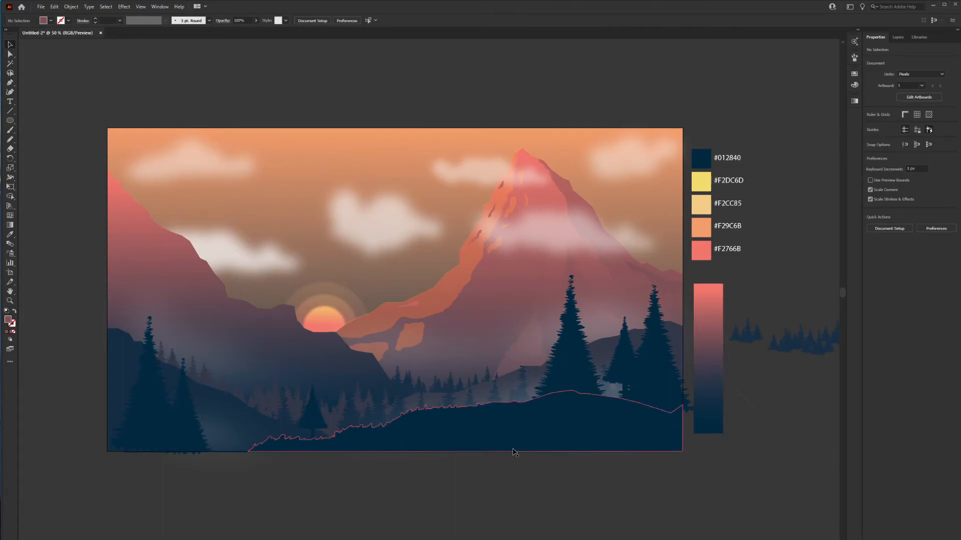
Try filling the larger patch beneath the ridge highlight with the coral from the top of the gradient bar
click(415, 334)
key(i)
click(663, 432)
shift+click(718, 289)
key(v)
click(736, 292)
Try copying the coral patch's appearance onto the adjacent patch beside the left mountain's slope
scroll(411, 361, up, 2)
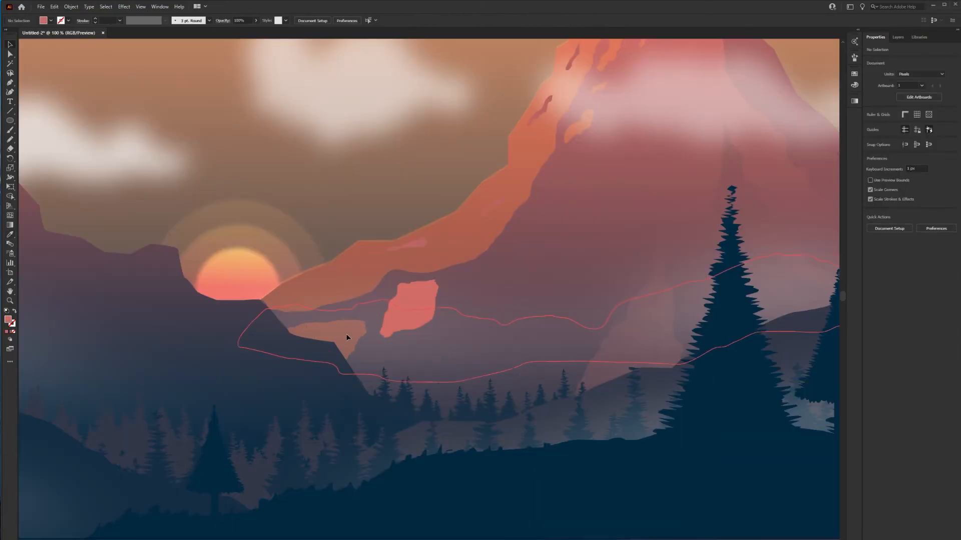
click(345, 337)
key(i)
click(392, 328)
key(v)
click(371, 188)
Undo the coral recolouring of the two patches beneath the ridge highlight
scroll(434, 203, down, 2)
key(ctrl+z)
key(ctrl+z)
click(797, 338)
Draw a branching orange highlight at the foot of the right mountain, just above the distant pines
drag(425, 242, 422, 243)
drag(422, 244, 422, 244)
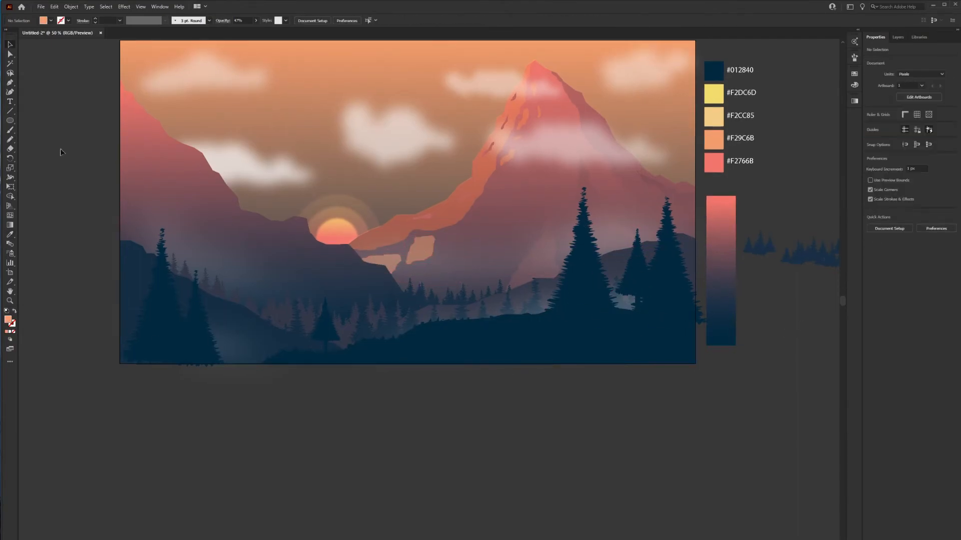
click(10, 139)
mouse_move(465, 236)
mouse_down()
mouse_move(419, 287)
mouse_move(482, 295)
mouse_move(441, 274)
mouse_up()
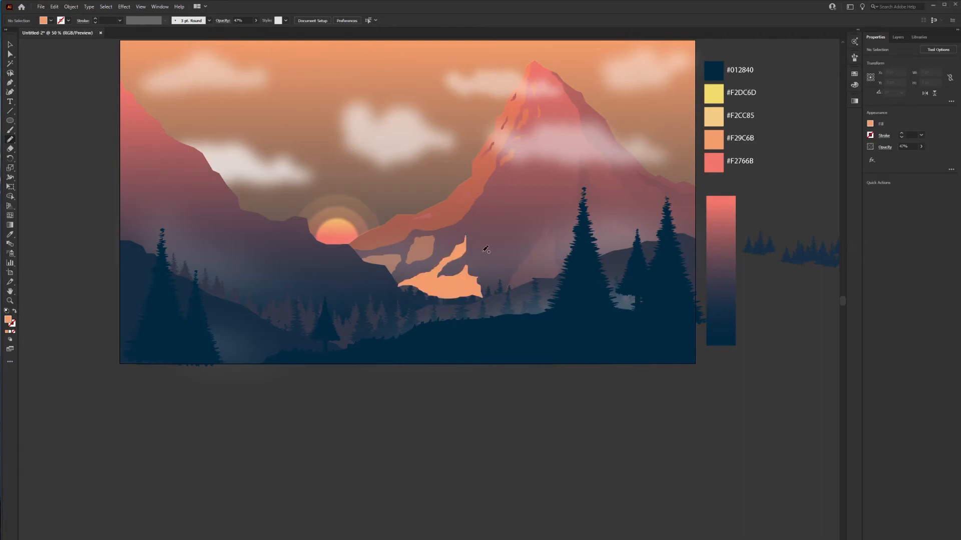
Send the branching highlight and the neighbouring orange patch to the back
key(v)
click(429, 241)
key(v)
shift+click(421, 248)
right_click(464, 249)
click(579, 400)
click(485, 409)
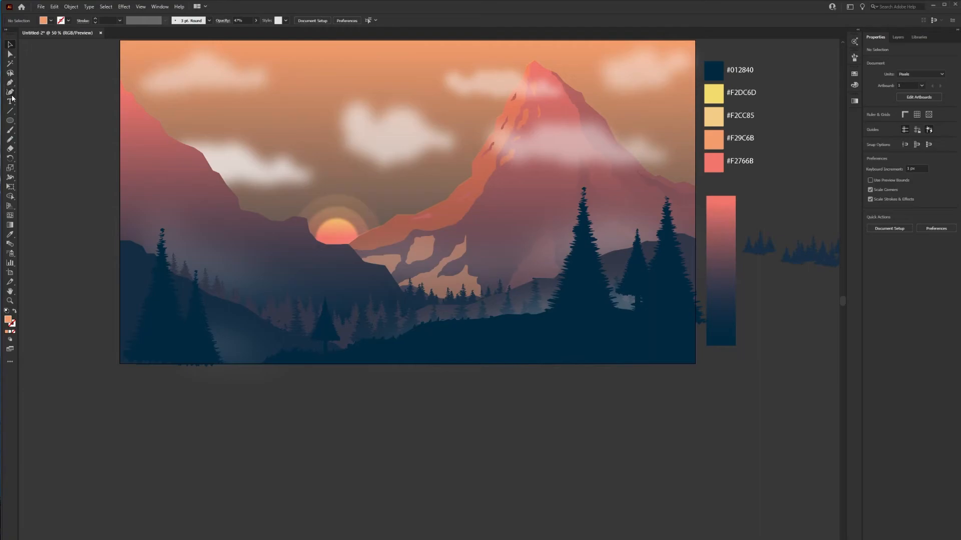
Draw a thin orange highlight strip along the left mountain's ridge and trim the excess outside its outline with Shape Builder
click(10, 138)
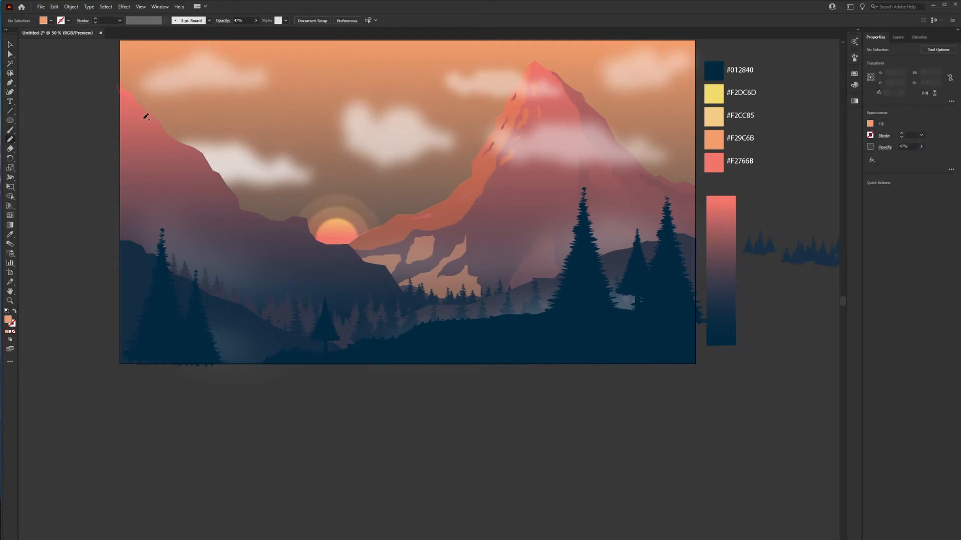
mouse_move(226, 186)
mouse_down()
mouse_move(383, 270)
mouse_move(403, 296)
mouse_move(416, 281)
mouse_move(255, 154)
mouse_move(115, 77)
mouse_up()
key(v)
key(shift+m)
alt+click(160, 111)
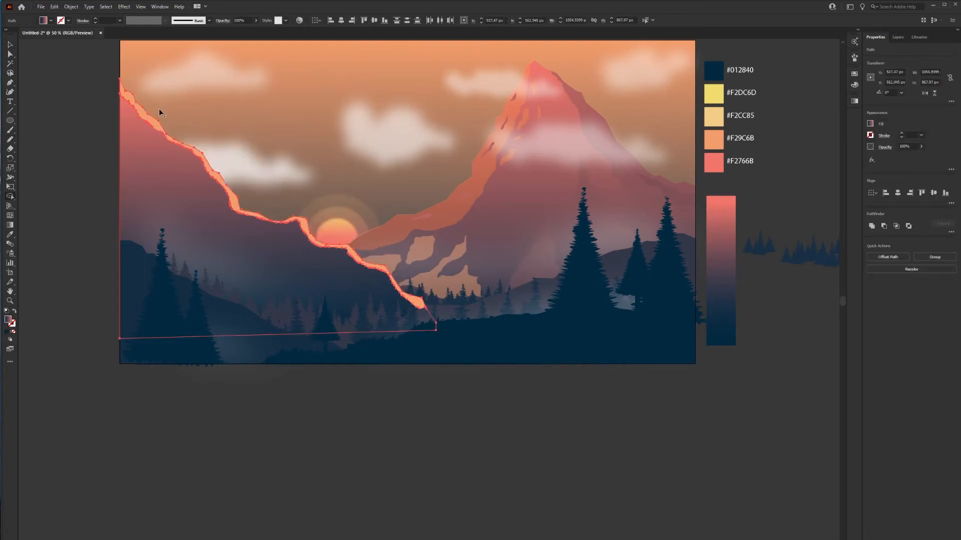
key(v)
Lower the opacity of the left mountain's ridge highlight
click(128, 92)
click(124, 94)
click(921, 146)
click(904, 156)
drag(903, 156, 898, 156)
click(815, 328)
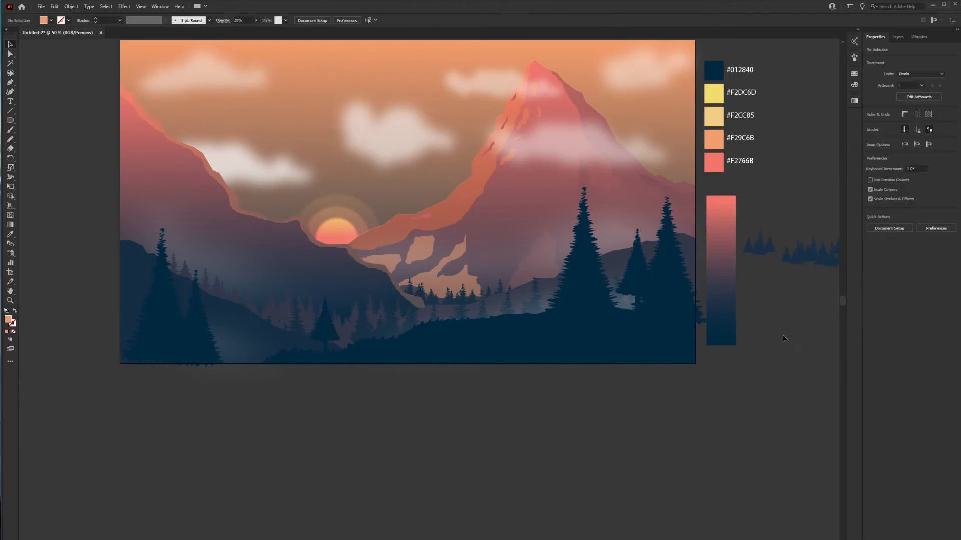
Change the blending mode of the left mountain's ridge highlight
click(408, 295)
click(884, 147)
click(837, 162)
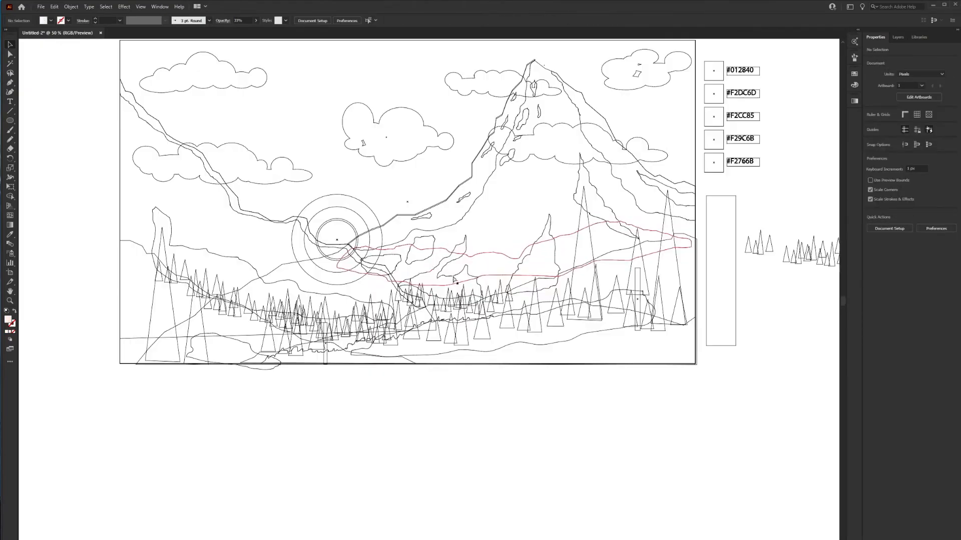
Select the branching highlight at the right mountain's foot in outline view and change its blending mode
key(ctrl+y)
click(441, 270)
key(ctrl+y)
click(838, 162)
click(821, 236)
click(781, 210)
Select the orange patch beside the left mountain's slope in outline view and return to the preview
key(ctrl+y)
click(400, 260)
key(ctrl+y)
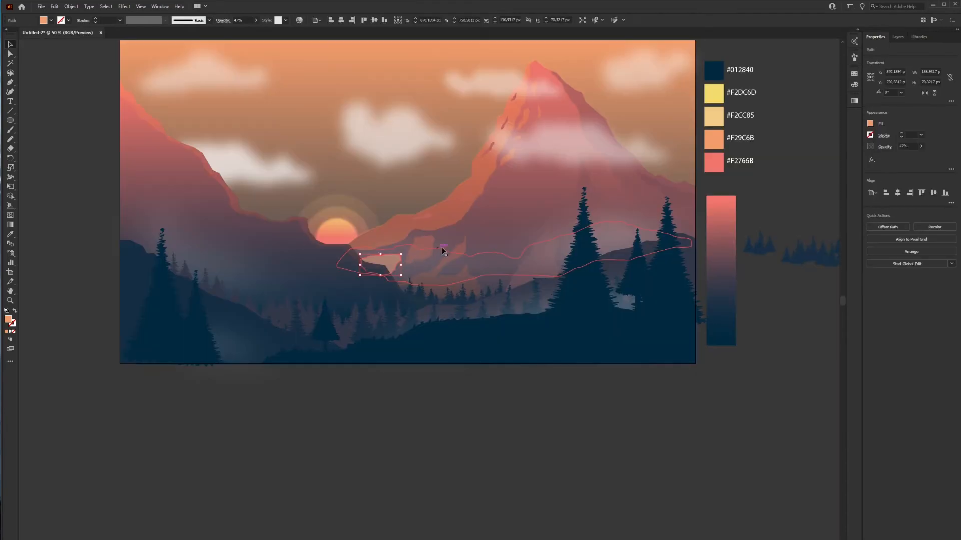
key(i)
click(428, 254)
key(ctrl+z)
Change the blending mode of the orange patch beside the left mountain's slope and lower its opacity
click(884, 146)
click(837, 162)
click(829, 217)
click(921, 147)
drag(918, 156, 912, 156)
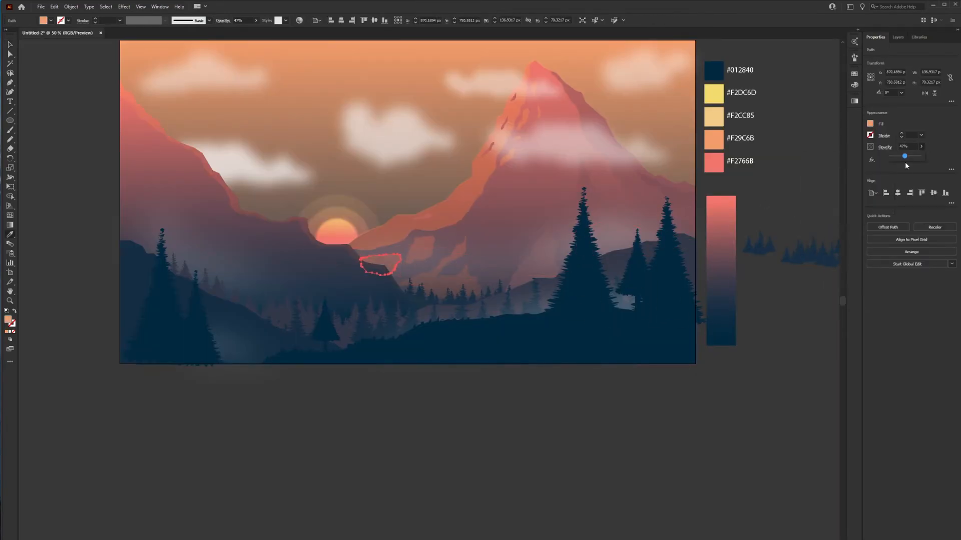
key(v)
click(746, 414)
Draw three irregular orange patches freehand on the left mountain's face with the Pencil tool
click(10, 139)
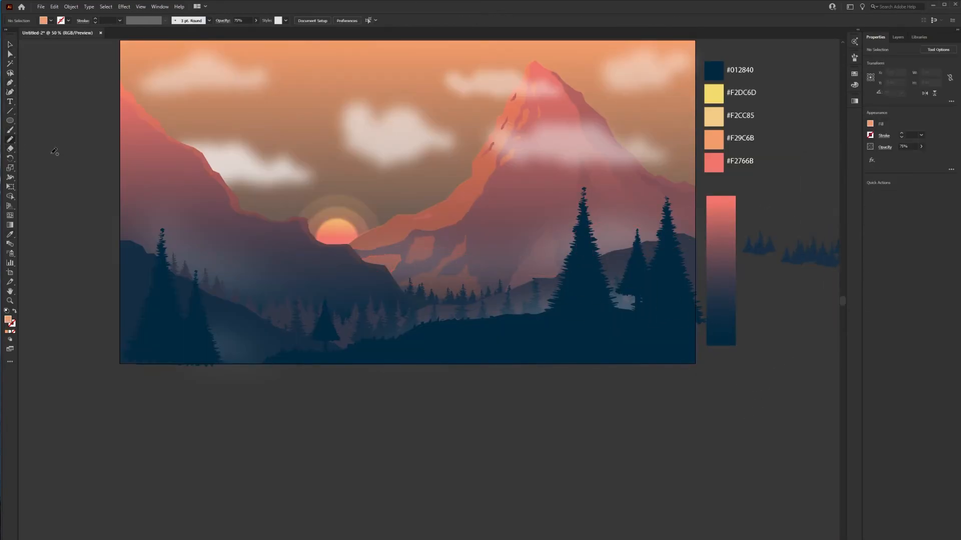
mouse_move(286, 241)
mouse_down()
mouse_move(231, 304)
mouse_move(259, 289)
mouse_move(290, 301)
mouse_move(287, 251)
mouse_move(203, 268)
mouse_move(246, 246)
mouse_up()
mouse_move(140, 183)
mouse_down()
mouse_move(129, 222)
mouse_move(150, 253)
mouse_move(148, 204)
mouse_up()
drag(139, 155, 140, 154)
key(v)
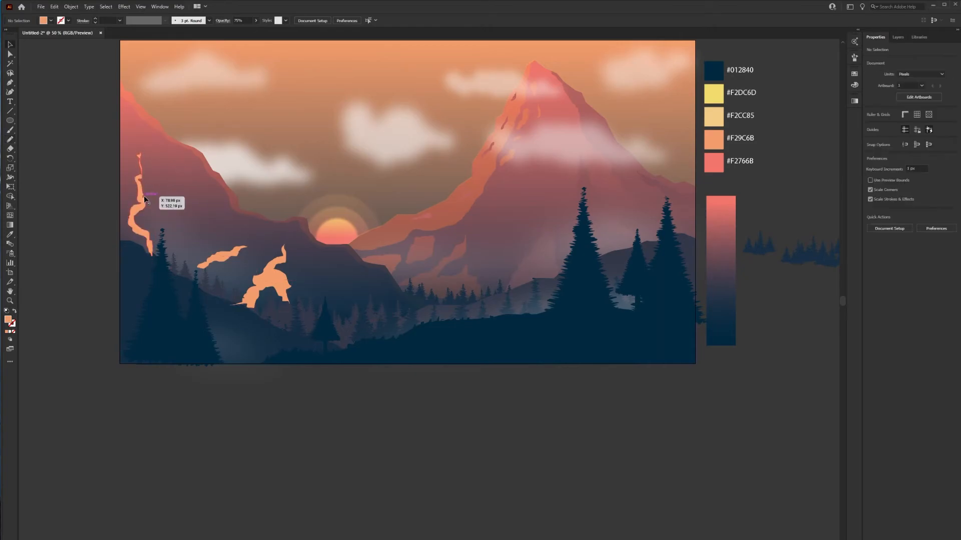
Turn the three patches on the left mountain into faint shadows with a dark fill, changed blending mode and reduced opacity
click(142, 195)
shift+click(231, 254)
shift+click(268, 280)
click(884, 148)
click(819, 160)
click(824, 246)
click(893, 175)
click(921, 146)
drag(920, 156, 901, 156)
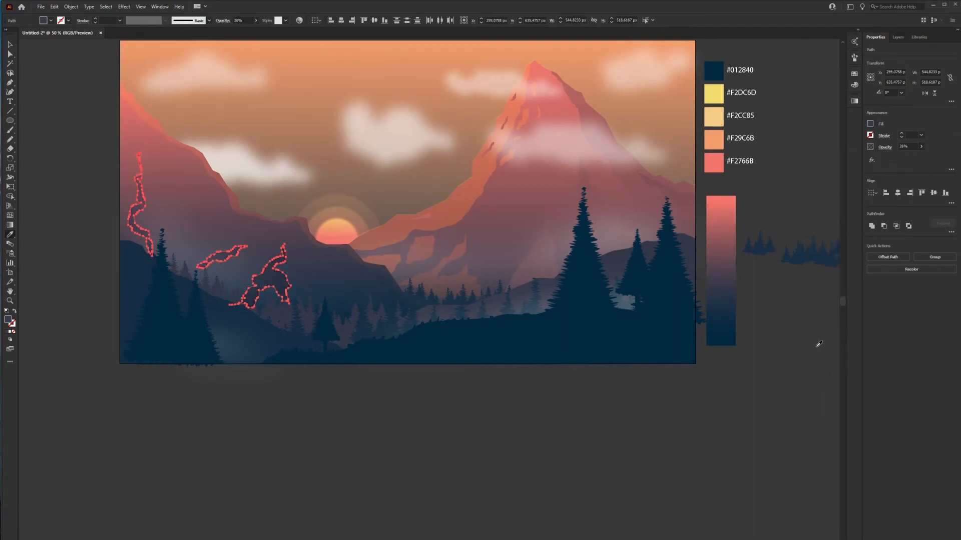
Move the three shadow patches on the left mountain back in the stacking order
key(v)
right_click(268, 271)
mouse_move(300, 394)
click(366, 412)
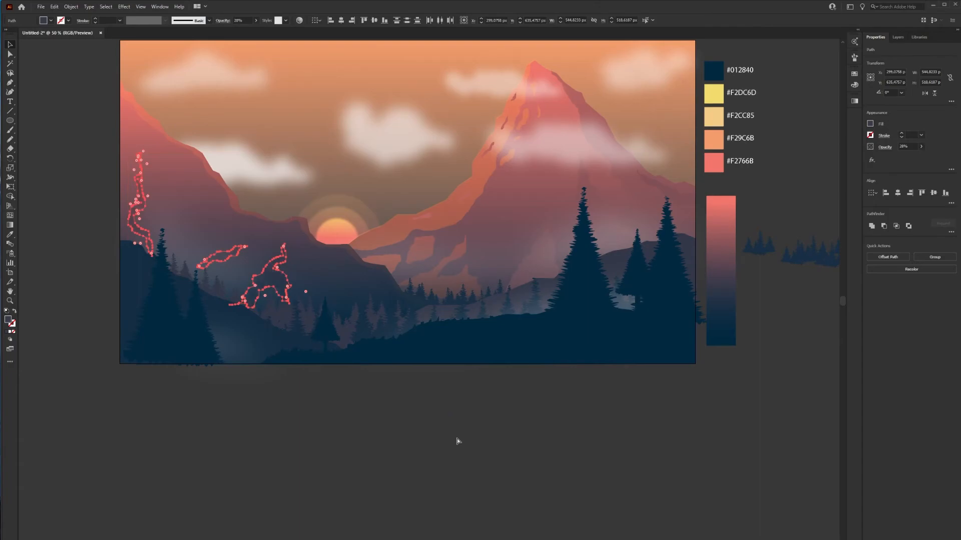
click(458, 440)
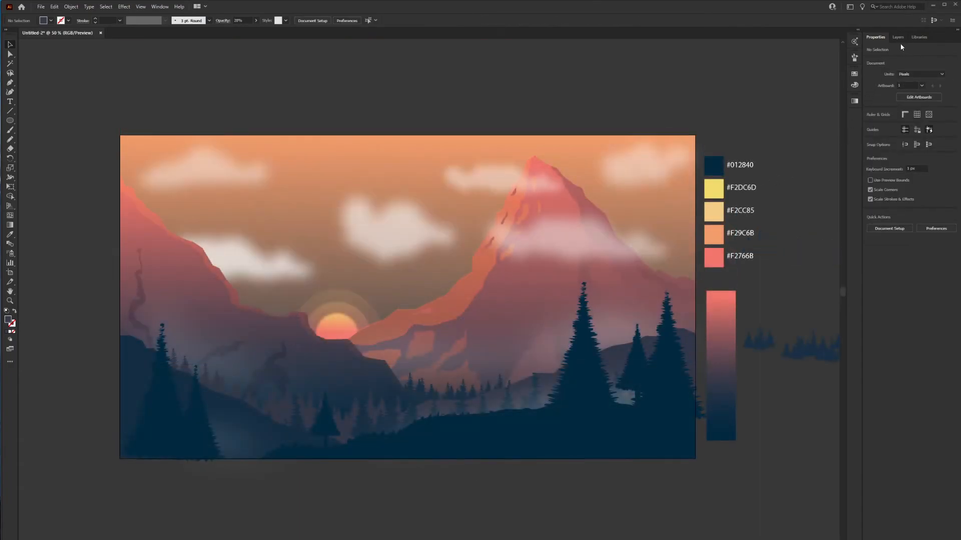
Enlarge the three pines on the right foreground hill together and bring them to the front
click(585, 380)
shift+click(637, 370)
shift+click(675, 337)
drag(567, 281, 516, 167)
right_click(666, 387)
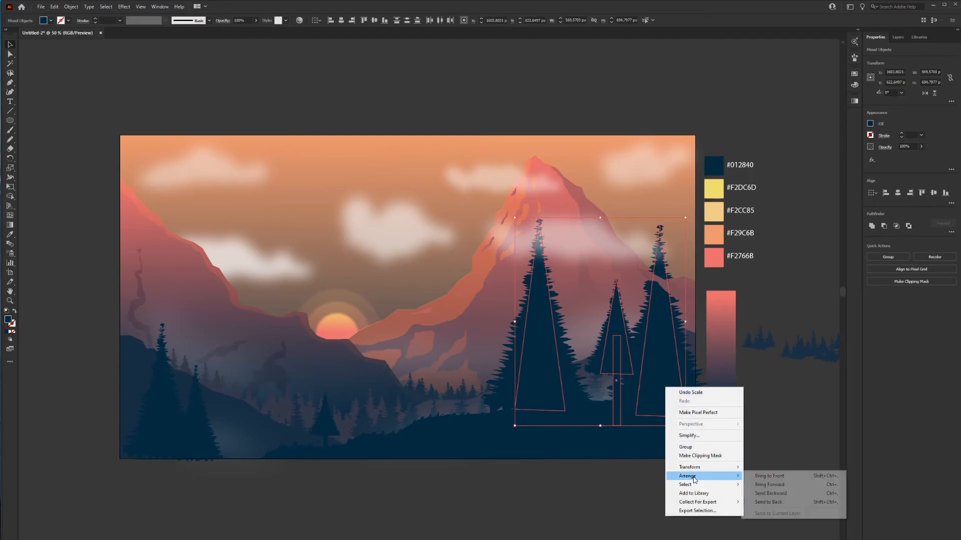
mouse_move(693, 478)
click(748, 473)
click(749, 471)
Shrink the leftmost of the three right-hand pines and move it closer to the other two
click(537, 360)
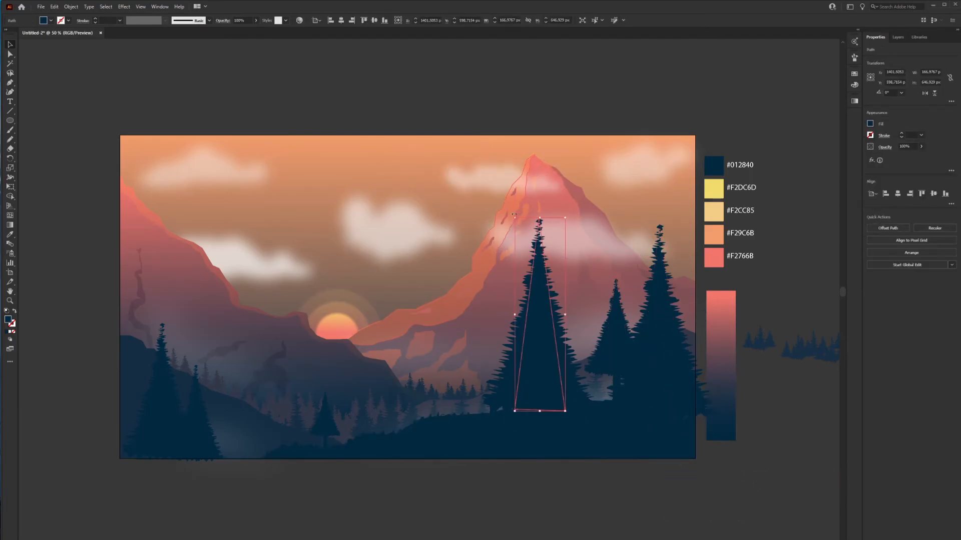
drag(514, 217, 532, 245)
drag(545, 340, 570, 350)
click(492, 468)
Enlarge the tall pine at the artboard's left edge and move the smaller pine beside it slightly up
click(162, 400)
drag(145, 323, 107, 256)
click(205, 505)
mouse_move(203, 435)
mouse_down()
mouse_move(213, 432)
mouse_move(207, 419)
mouse_up()
click(263, 506)
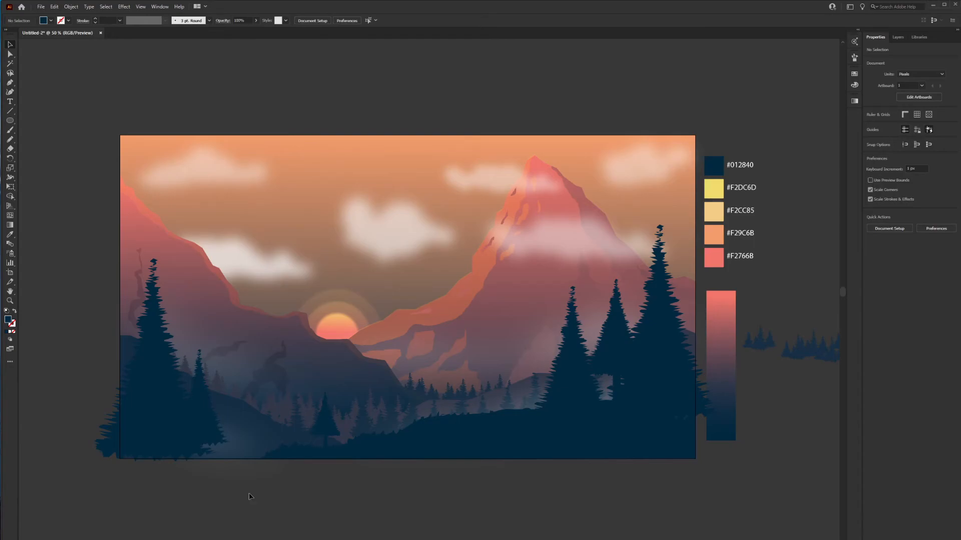
Draw a closed dark blue hill with the Pen tool in the artboard's lower-left corner, sloping down beneath the pines
click(9, 83)
click(119, 394)
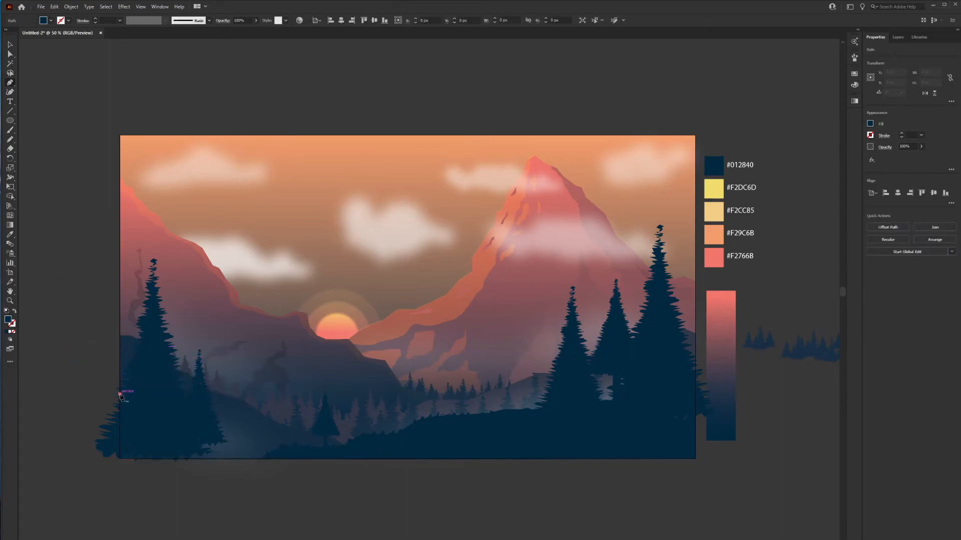
click(130, 408)
click(140, 414)
click(175, 421)
click(216, 438)
click(256, 448)
click(280, 454)
click(288, 459)
click(119, 459)
click(119, 394)
key(v)
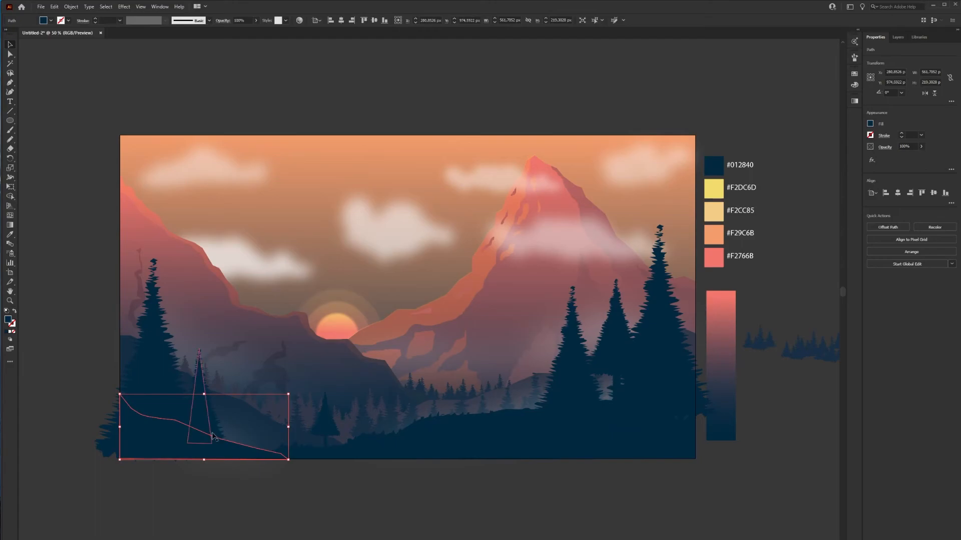
click(251, 528)
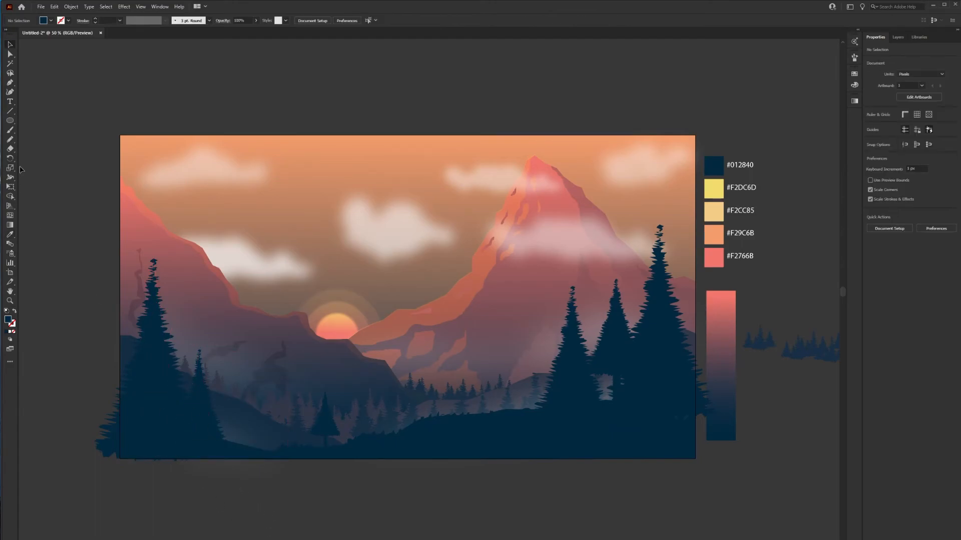
Draw a rough grassy edge along the lower-left hill's slope with the Pencil tool and unite it with the hill
click(11, 140)
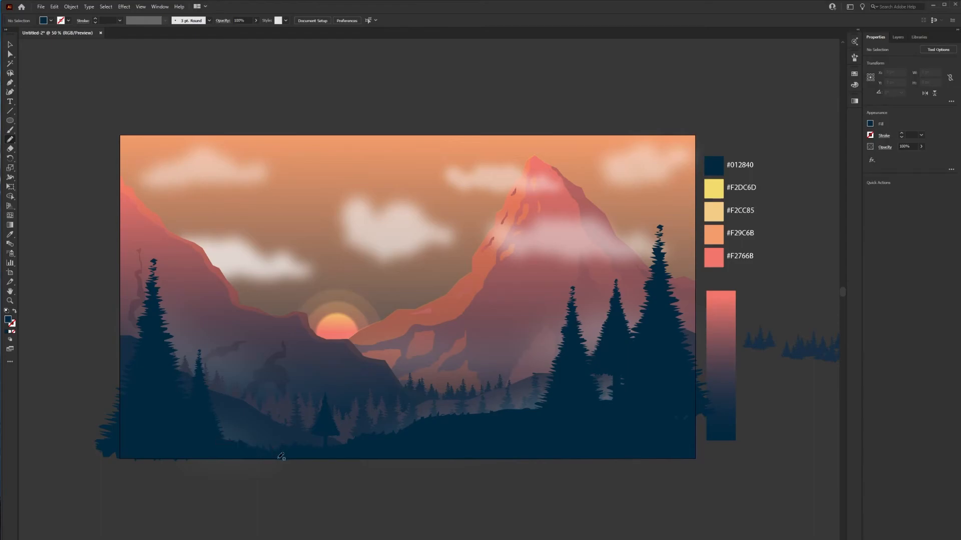
key(v)
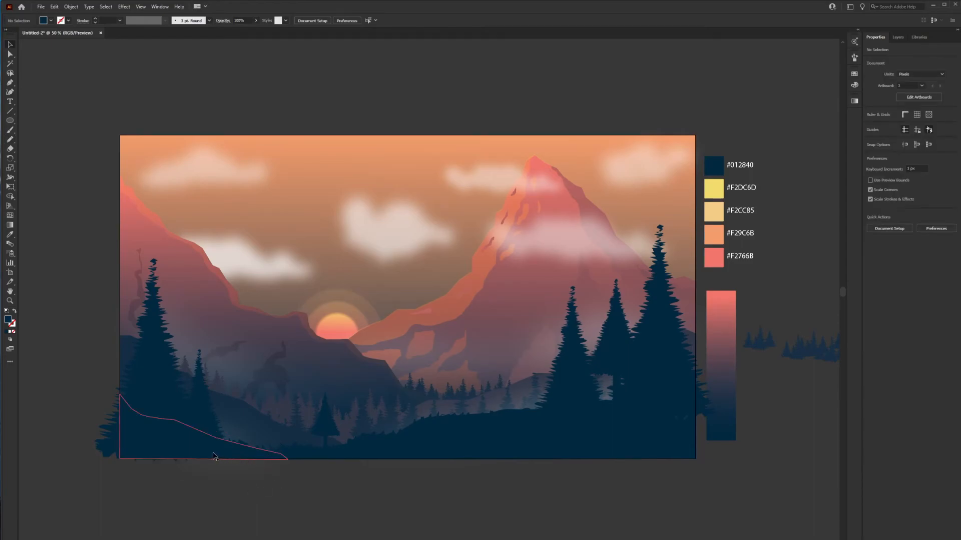
click(215, 455)
shift+click(245, 445)
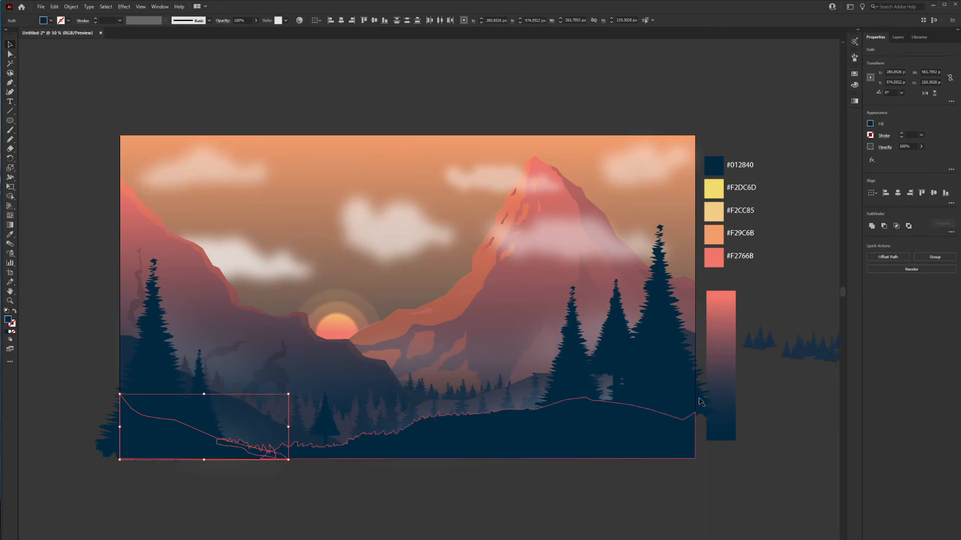
click(872, 226)
click(592, 529)
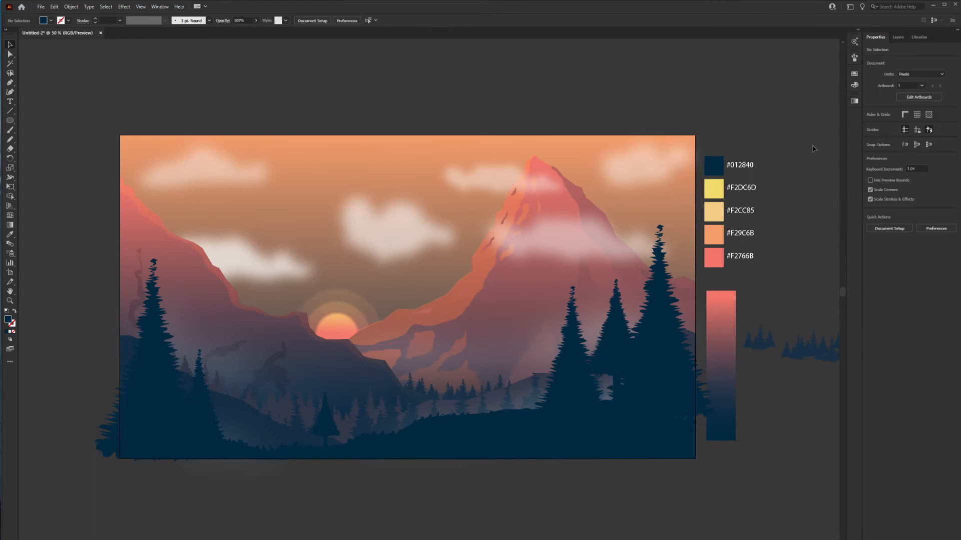
Lock the Mountains layer, unlock the Sun layer, and enlarge the sun with its glow rings, shifting them slightly up
click(895, 37)
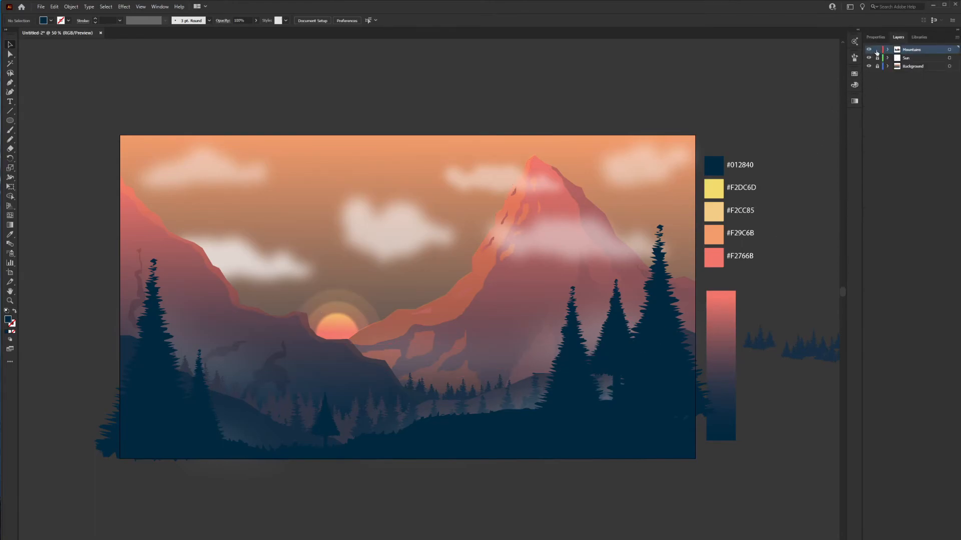
click(337, 326)
shift+click(343, 302)
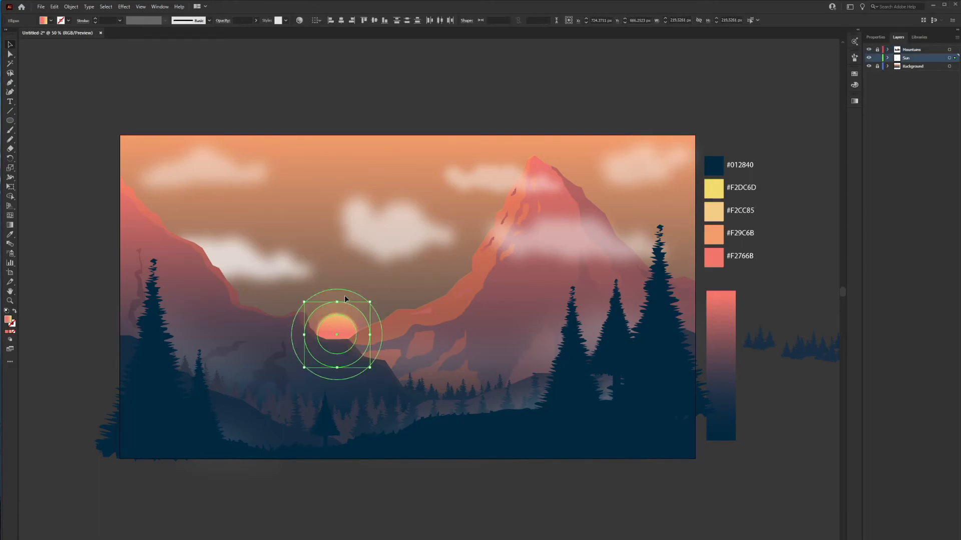
drag(370, 302, 392, 279)
drag(341, 323, 341, 318)
click(349, 417)
Enlarge the sun's inner glow ring and scale its outer glow ring up much wider
click(360, 296)
drag(377, 289, 390, 276)
click(316, 281)
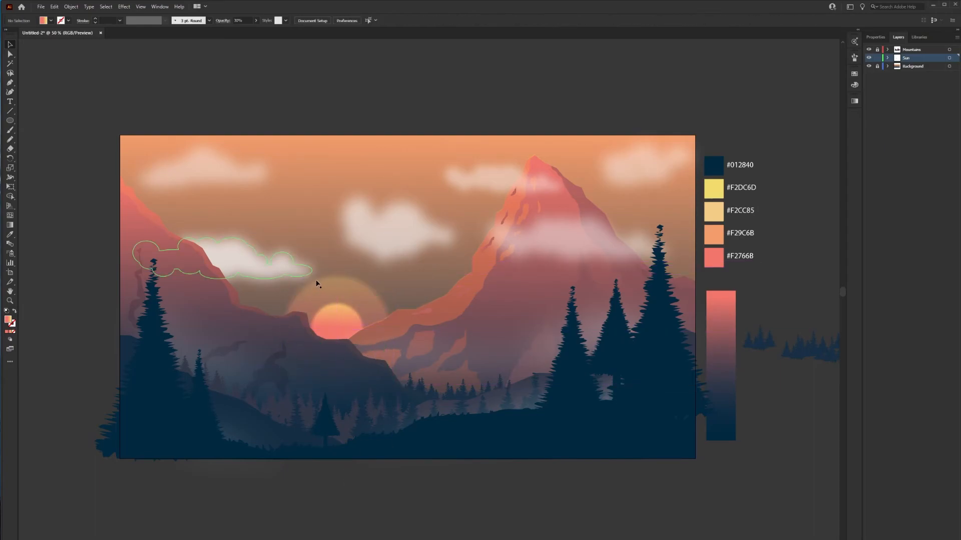
click(327, 285)
drag(393, 274, 420, 223)
click(477, 93)
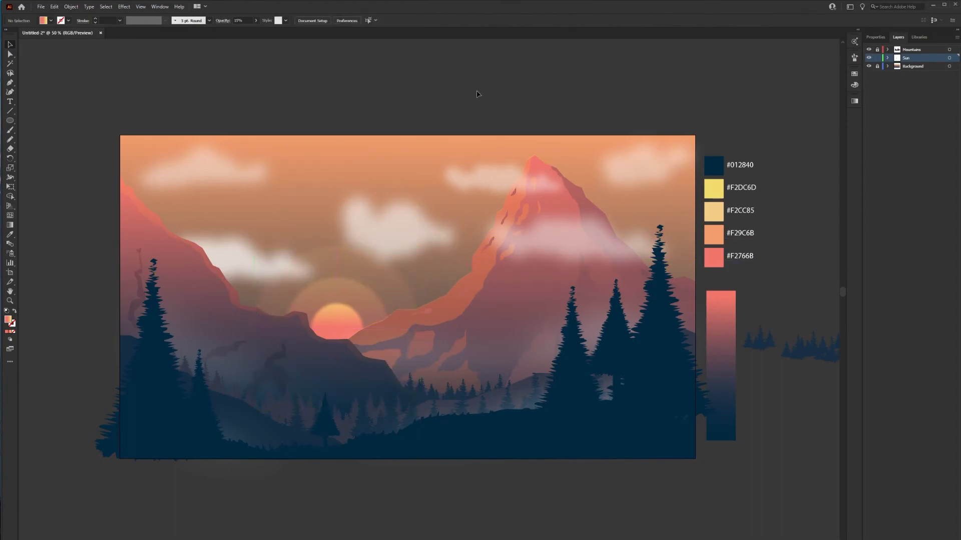
Shrink the sun's inner glow ring and scale a smaller ring from the outer glow circle
click(365, 291)
drag(390, 278, 389, 289)
click(367, 265)
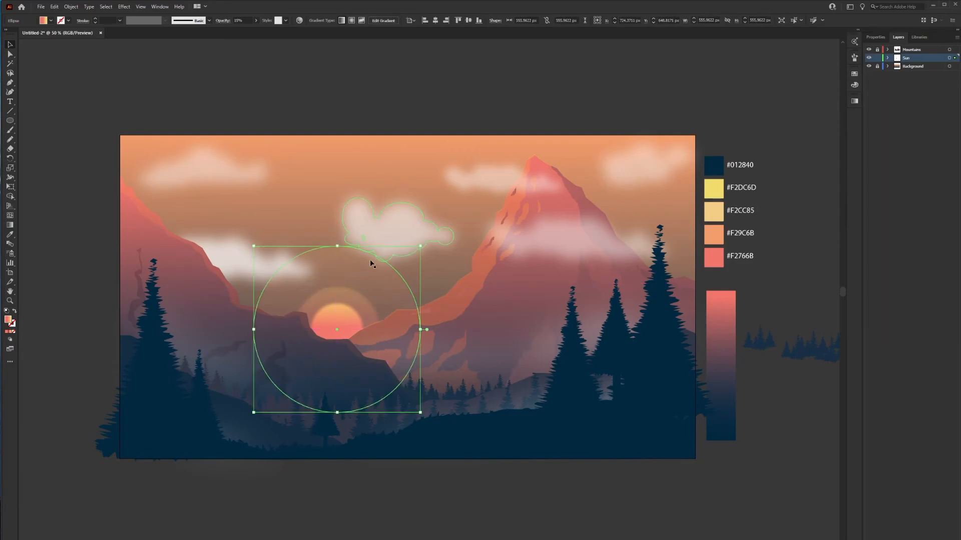
drag(420, 246, 379, 287)
key(ctrl+shift+a)
Make a larger outermost glow ring about 661 px across around the sun and move it back in the stacking order
click(337, 291)
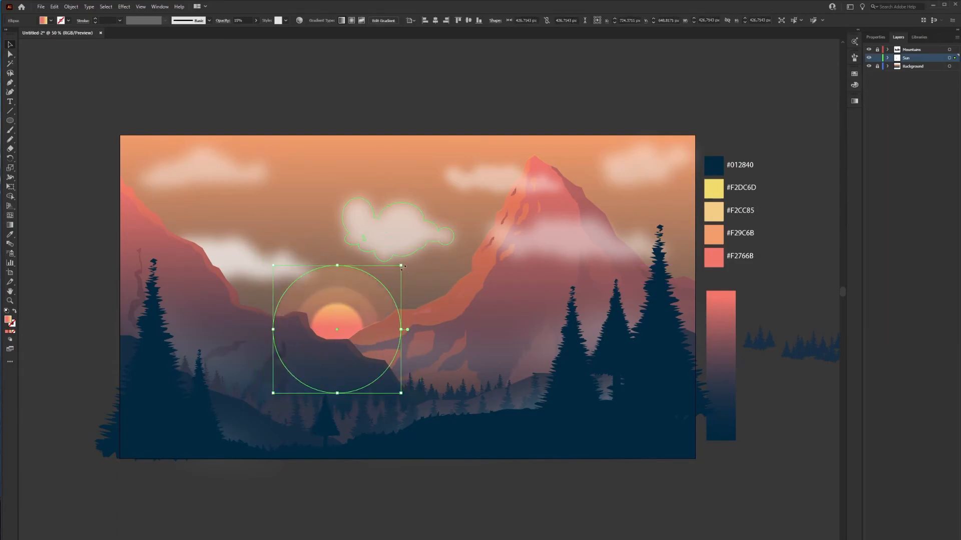
drag(401, 266, 437, 224)
click(450, 104)
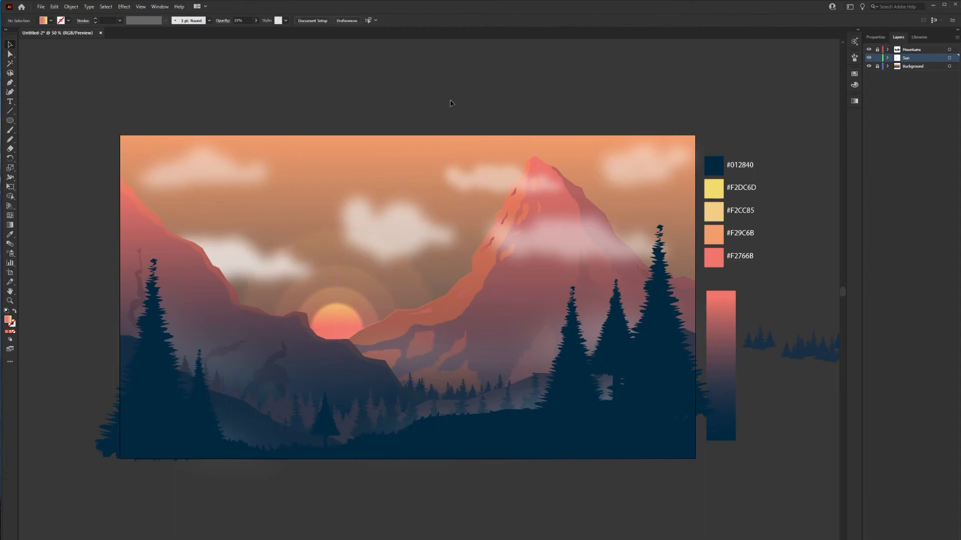
click(409, 298)
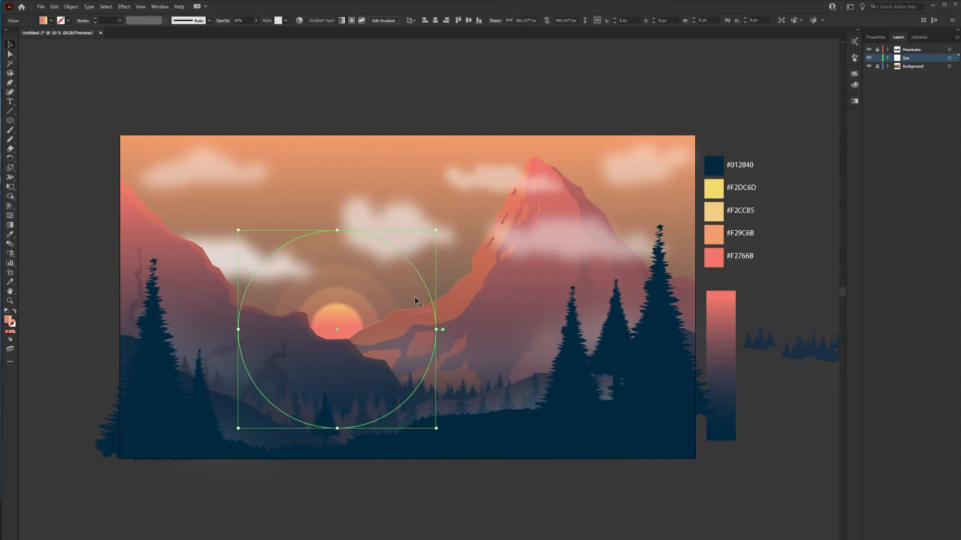
right_click(409, 295)
mouse_move(476, 441)
click(505, 466)
Shrink the cloud beside the left mountain and copy the appearance of the cloud near the peak onto it
click(270, 265)
drag(312, 238, 293, 243)
key(i)
click(450, 173)
Select the central cloud together with the upper-right cloud and lower their opacity
ctrl+click(431, 225)
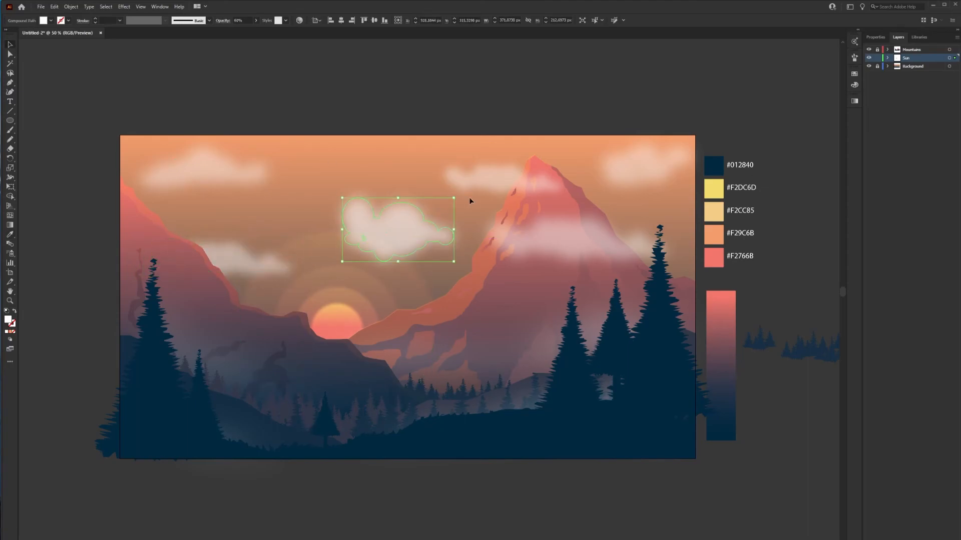
click(469, 185)
click(382, 100)
click(411, 222)
shift+click(632, 167)
click(875, 37)
click(928, 148)
drag(907, 156, 898, 156)
click(824, 408)
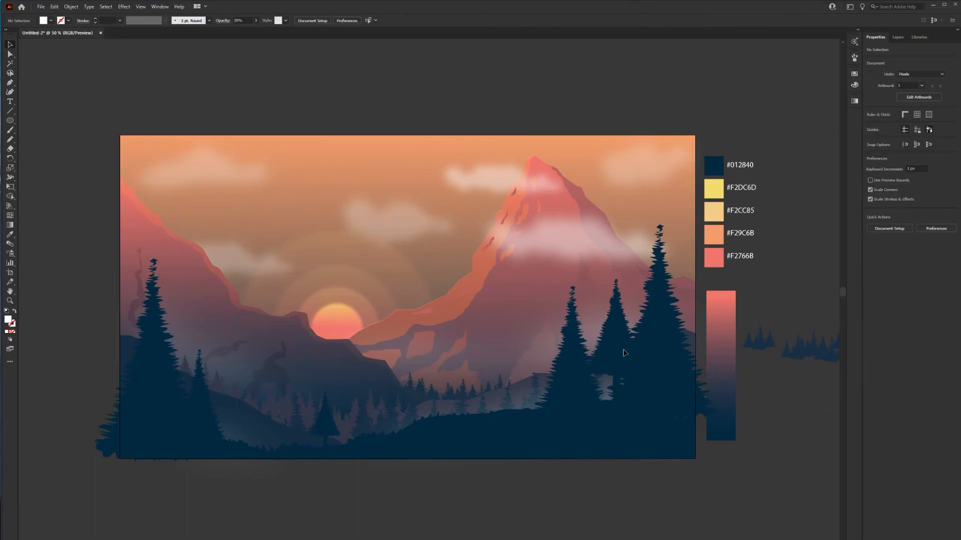
Draw a small bird of two joined arcs with the Pen tool in the sky above the sun
click(10, 82)
mouse_move(279, 198)
mouse_down()
mouse_move(286, 190)
mouse_move(319, 206)
mouse_up()
key(v)
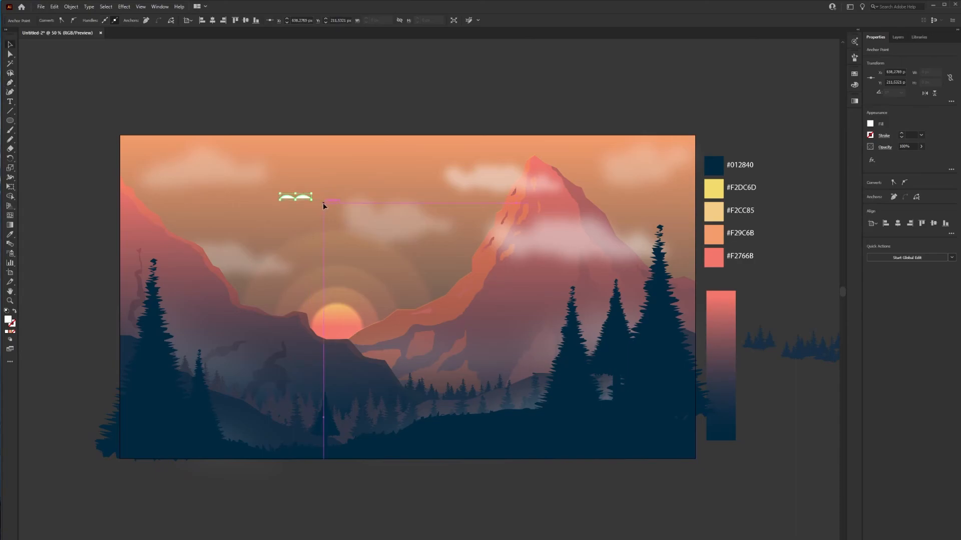
Give the bird a black stroke and remove its fill
click(871, 135)
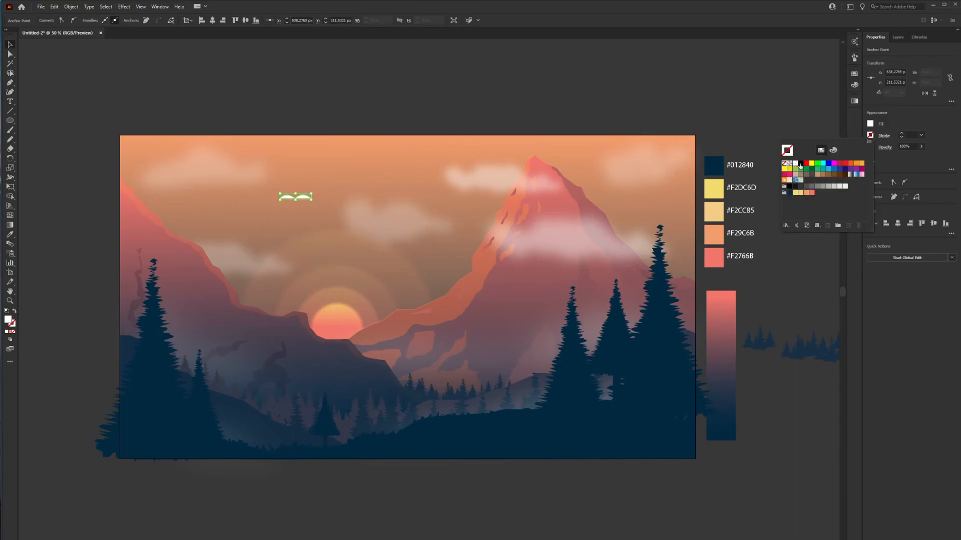
click(874, 126)
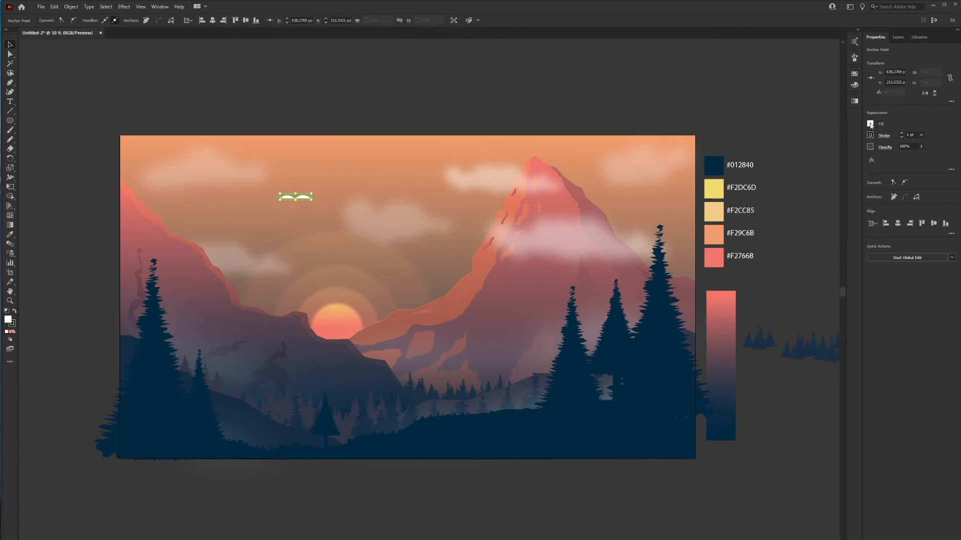
click(872, 125)
click(784, 151)
click(405, 97)
click(329, 132)
Apply a width profile that tapers at both ends to the bird's stroke
scroll(287, 215, up, 3)
scroll(287, 219, up, 2)
click(315, 215)
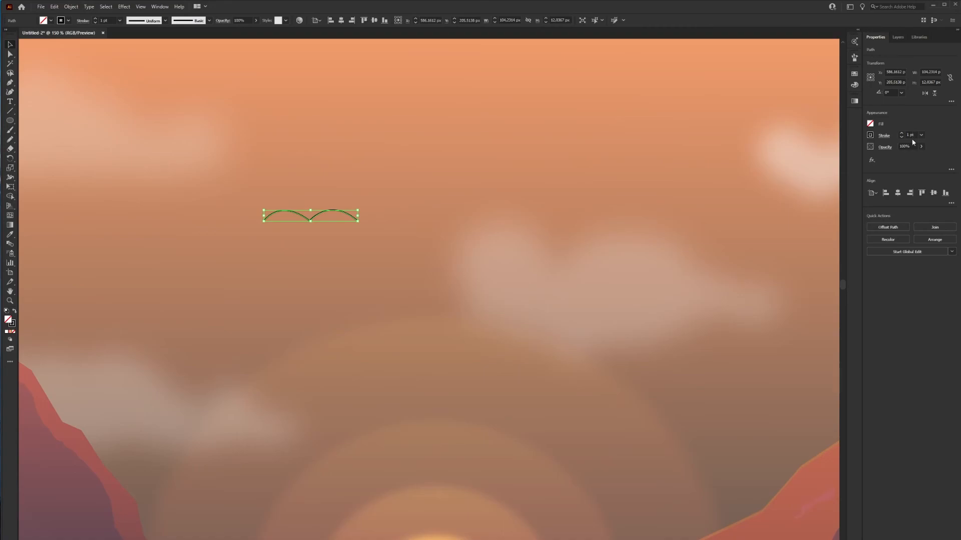
click(884, 137)
click(847, 258)
click(846, 286)
Set the bird's stroke weight to 7 pt
click(910, 135)
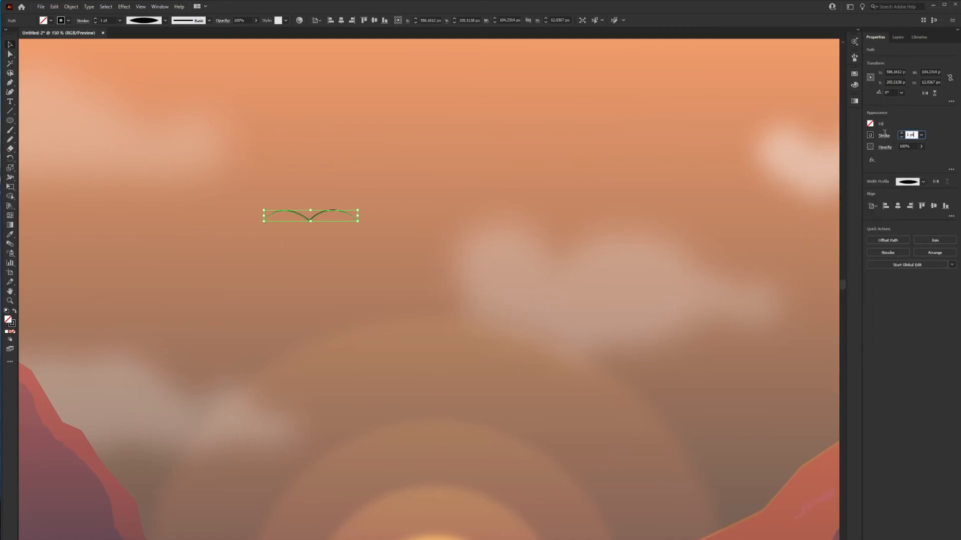
text(5)
key(Return)
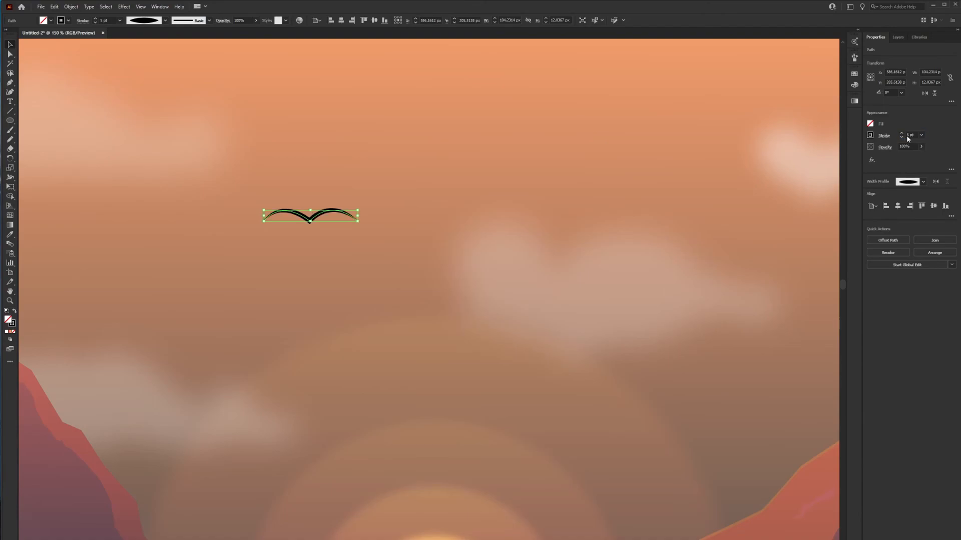
text(7)
key(Return)
click(460, 143)
scroll(470, 149, down, 4)
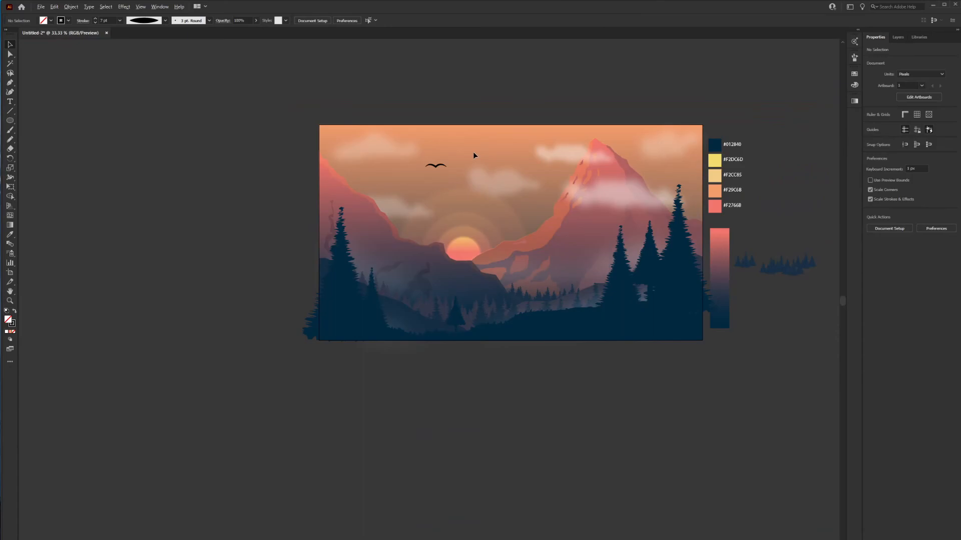
Recolour the bird's stroke with the dark navy #012840 swatch
scroll(472, 152, up, 1)
click(416, 172)
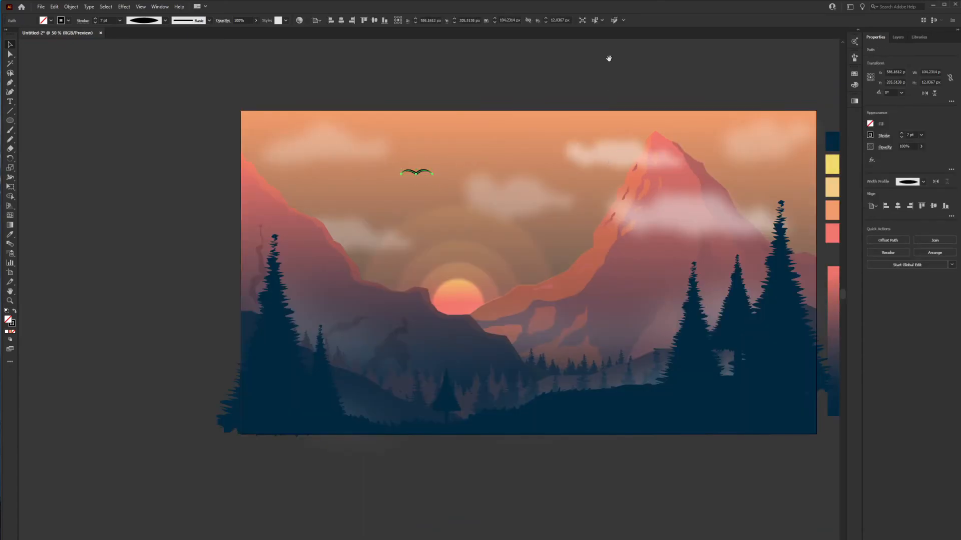
drag(608, 59, 511, 78)
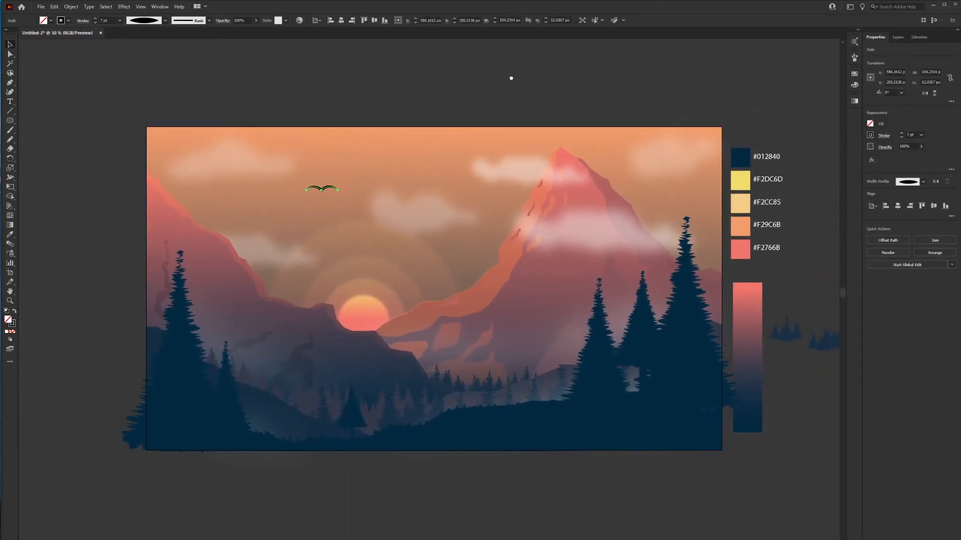
click(870, 135)
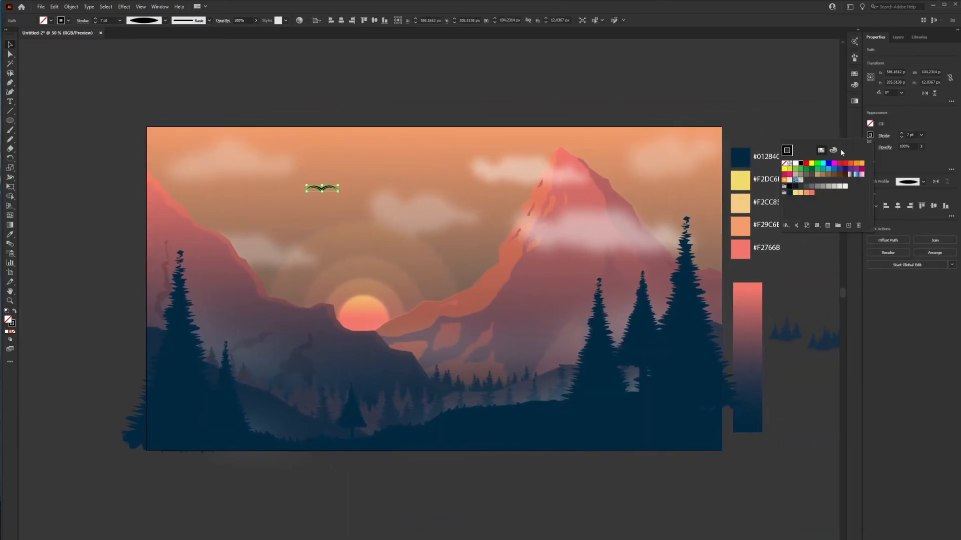
click(610, 88)
click(609, 88)
Duplicate the bird into a loose flock of five, varying the size, rotation and position of each copy
drag(323, 190, 369, 180)
drag(388, 177, 342, 186)
click(354, 182)
drag(357, 175, 359, 182)
drag(341, 185, 335, 205)
drag(346, 168, 337, 177)
drag(352, 174, 342, 175)
drag(374, 174, 369, 171)
drag(348, 188, 353, 192)
drag(366, 172, 328, 184)
Select all five birds and group them
click(356, 110)
click(337, 186)
click(342, 195)
shift+click(356, 181)
shift+click(331, 178)
shift+click(317, 189)
right_click(323, 207)
click(353, 256)
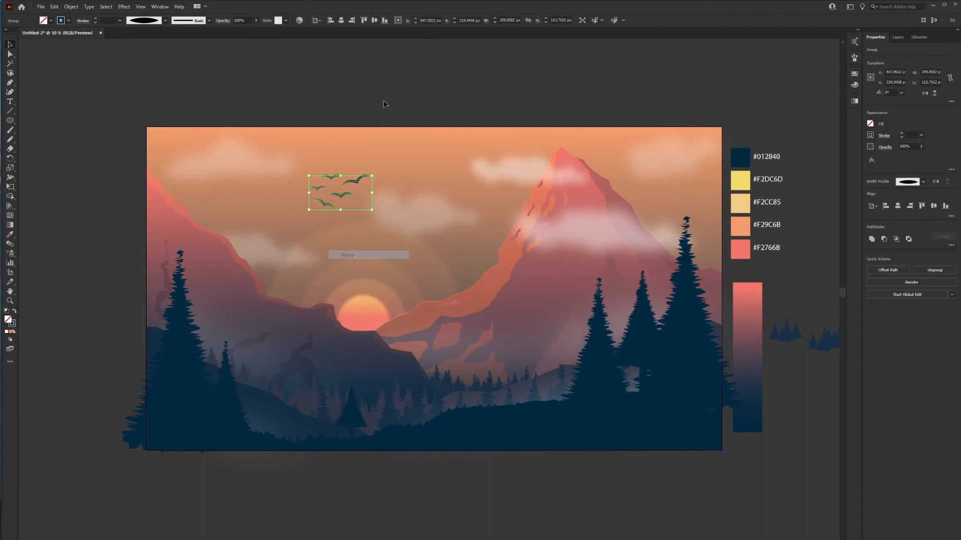
click(353, 256)
Scale the flock down to about 65 px wide and place it beside the sun, above the orange mountain ridge
drag(352, 187, 452, 279)
click(423, 107)
click(561, 101)
click(440, 286)
scroll(452, 291, up, 5)
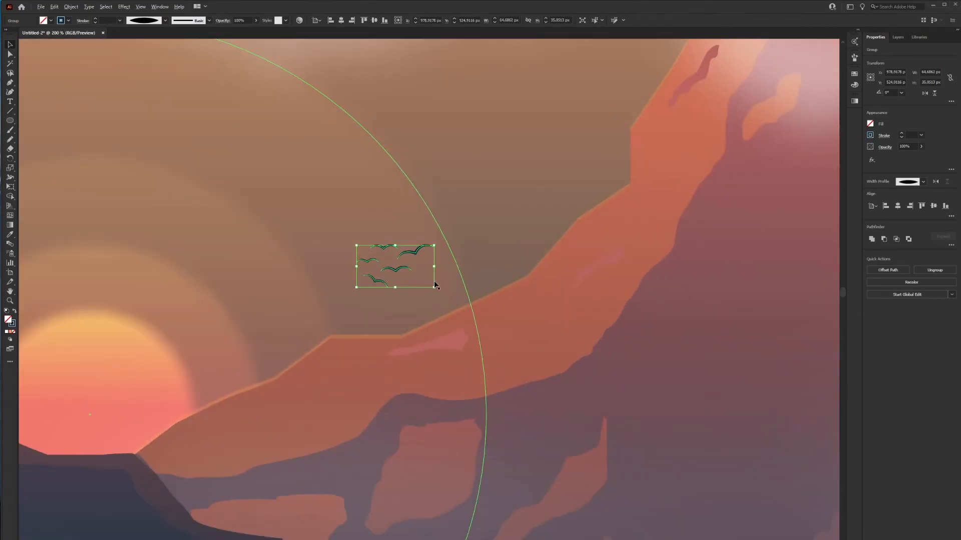
drag(436, 230, 426, 235)
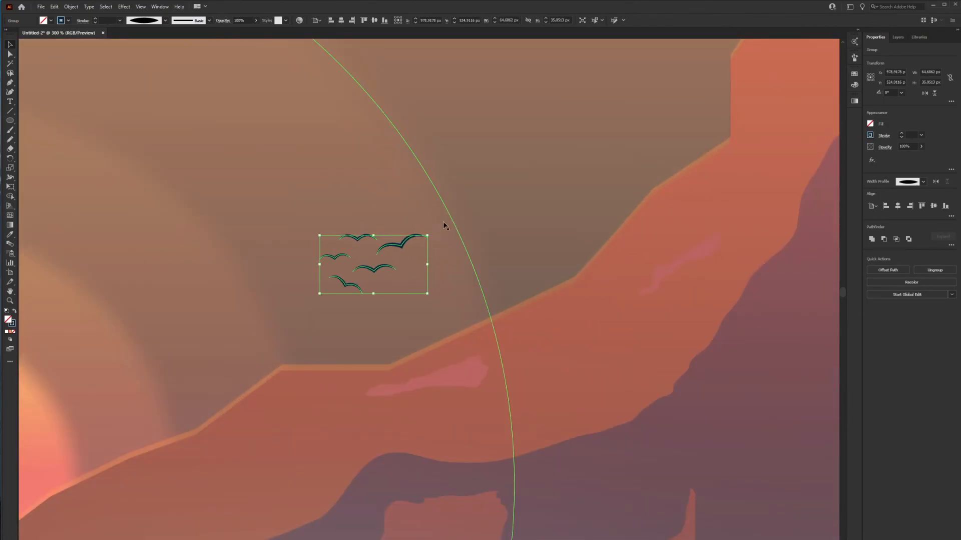
Place a slightly smaller copy of the flock below it, nearer the sun, and open the Reflect options for the copy
click(442, 225)
drag(364, 274, 250, 333)
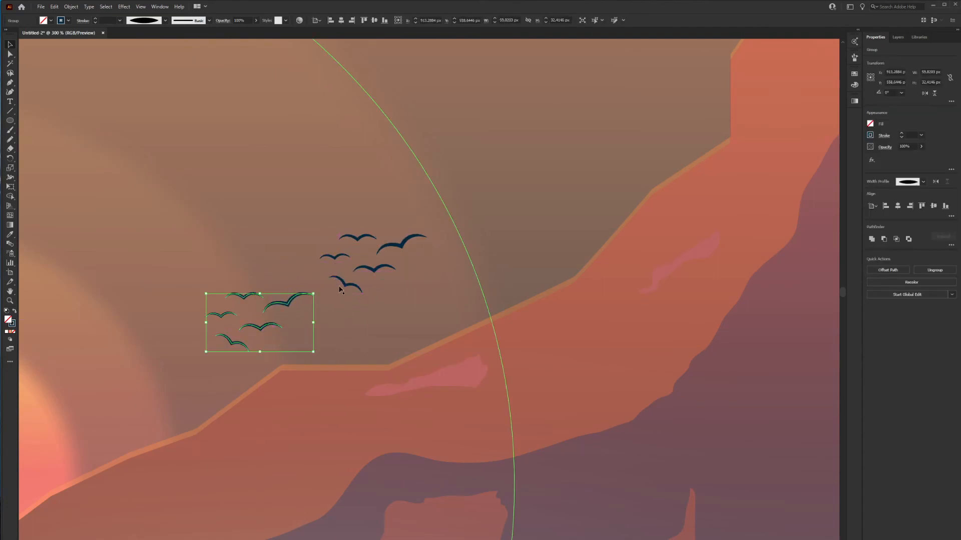
right_click(284, 303)
mouse_move(307, 393)
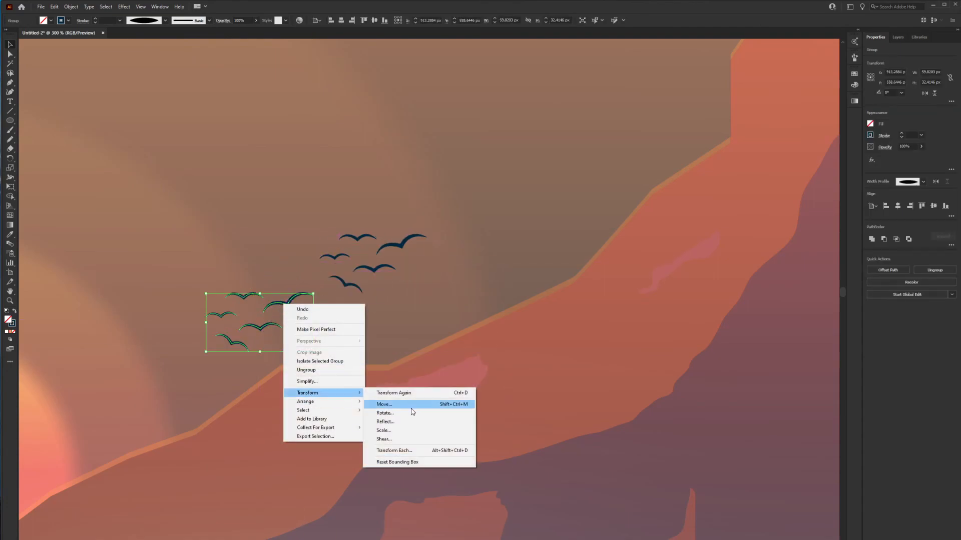
click(401, 422)
Group the two bird flocks together and deselect them
click(356, 287)
shift+click(283, 295)
right_click(284, 295)
click(317, 354)
scroll(423, 269, down, 4)
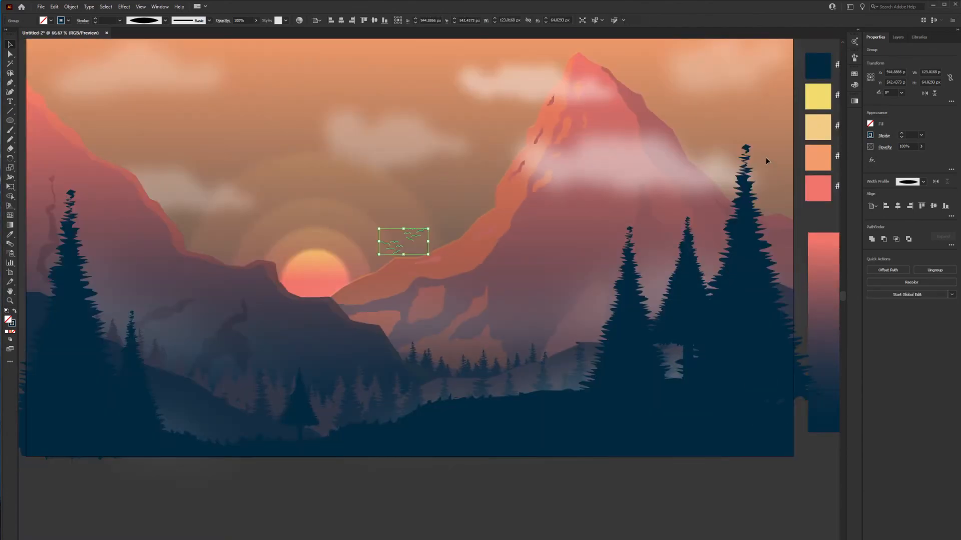
scroll(638, 459, down, 2)
click(651, 489)
Add a layer above Mountains and place the deer photo at the scene's lower centre, about 385 px wide
scroll(653, 491, up, 1)
drag(653, 495, 617, 492)
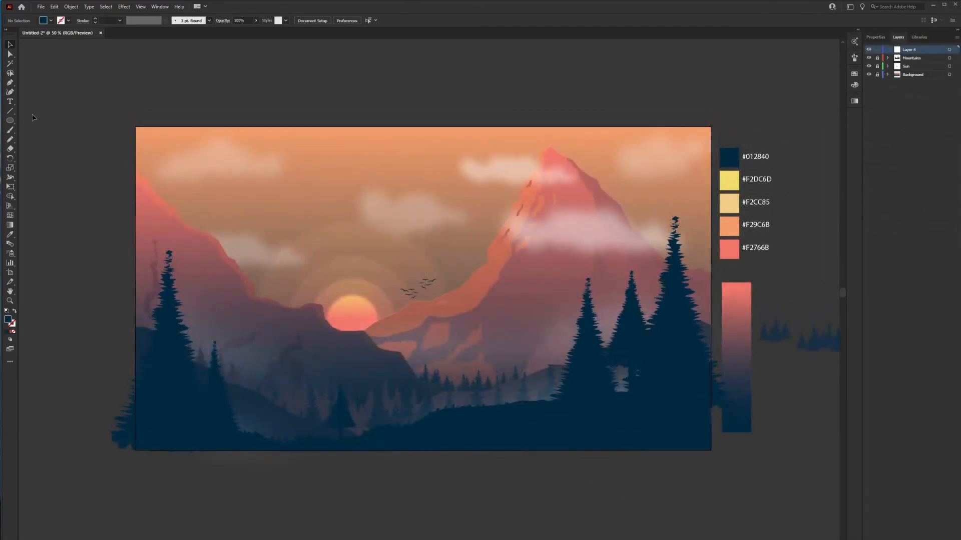
click(41, 7)
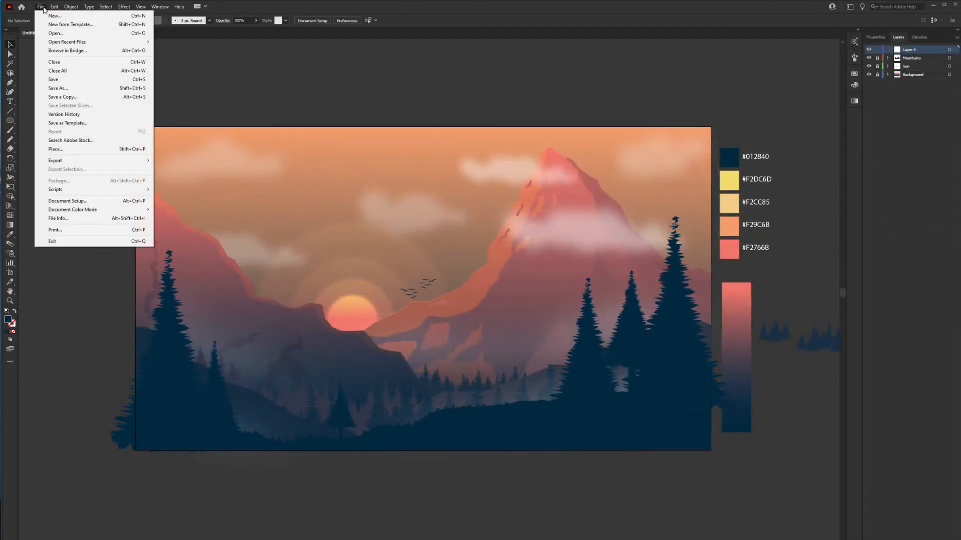
click(56, 149)
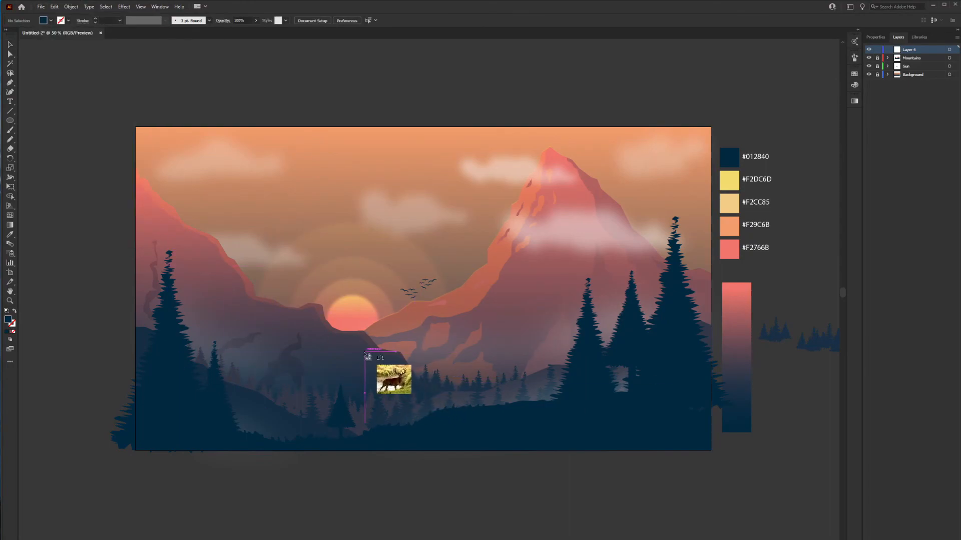
drag(445, 406, 531, 449)
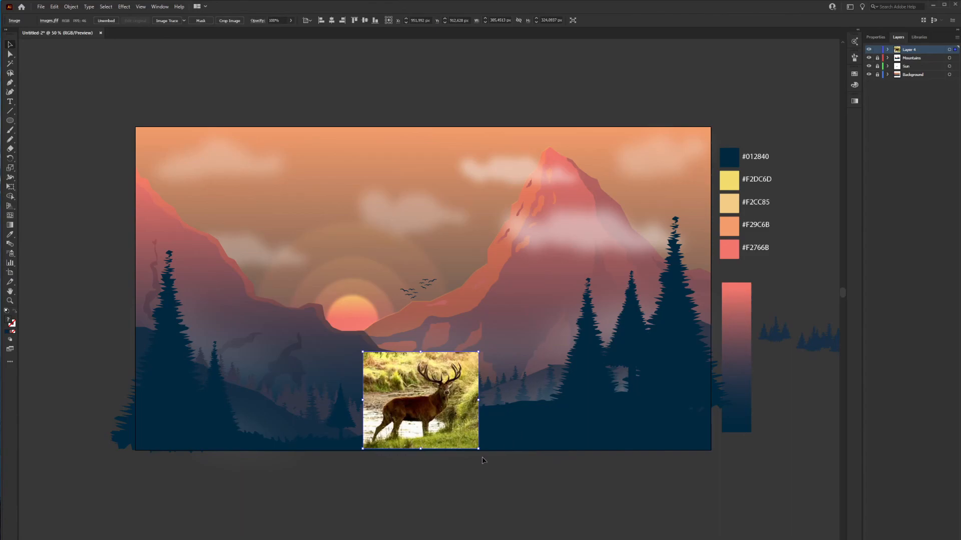
Start tracing the deer with the Pen tool from the rear hoof up the hind leg and around the rump
scroll(457, 428, up, 2)
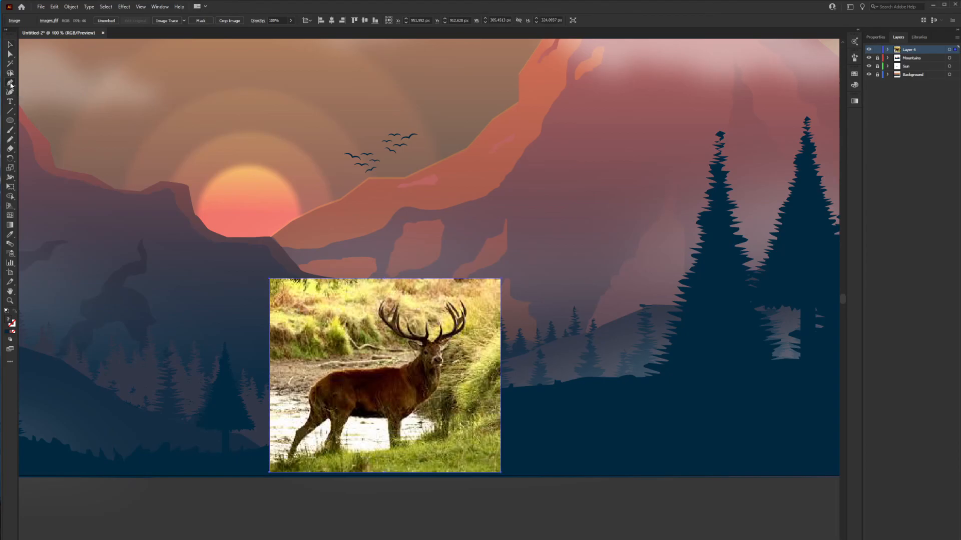
click(289, 460)
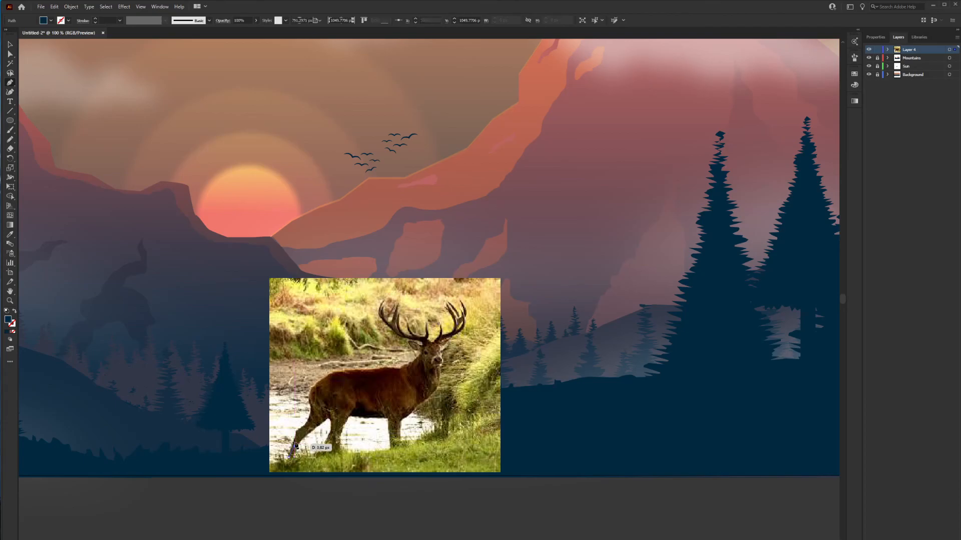
click(296, 440)
click(297, 434)
click(304, 430)
drag(308, 418, 311, 416)
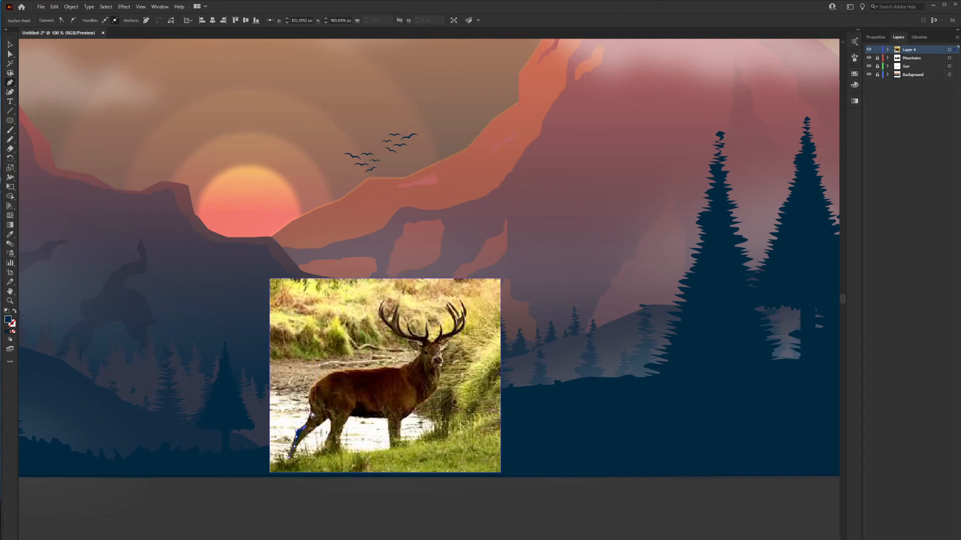
scroll(316, 411, up, 3)
drag(315, 337, 319, 328)
click(353, 295)
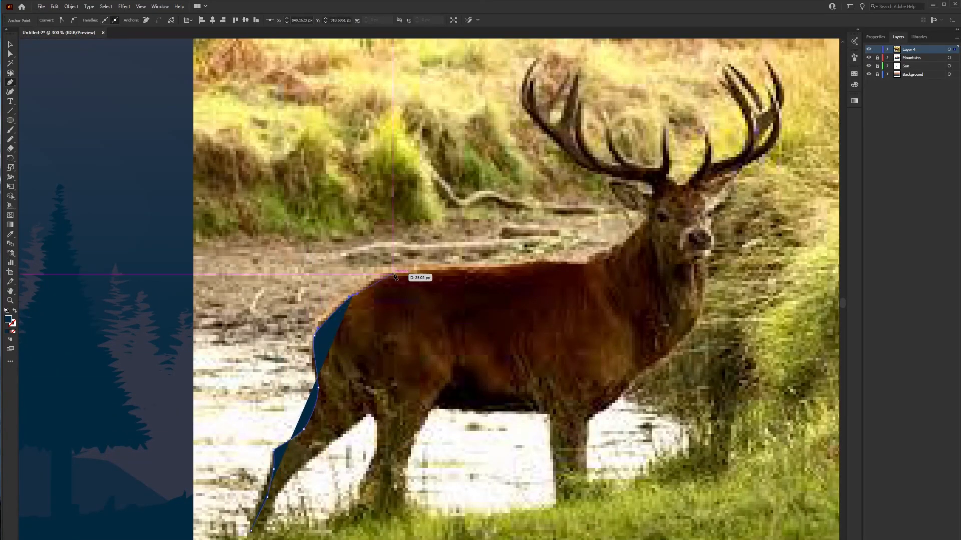
Continue the deer outline along the back and up the neck to the base of the ear
drag(392, 274, 404, 273)
click(471, 265)
click(590, 260)
click(623, 244)
click(645, 221)
click(645, 211)
Trace around the deer's ear to the base of the left-hand antler
click(609, 189)
click(608, 183)
click(624, 183)
click(641, 191)
click(650, 196)
click(653, 189)
click(644, 183)
Trace the left-hand antler's outer beam, its tip and the tall middle tines
drag(617, 176, 611, 177)
drag(522, 106, 525, 80)
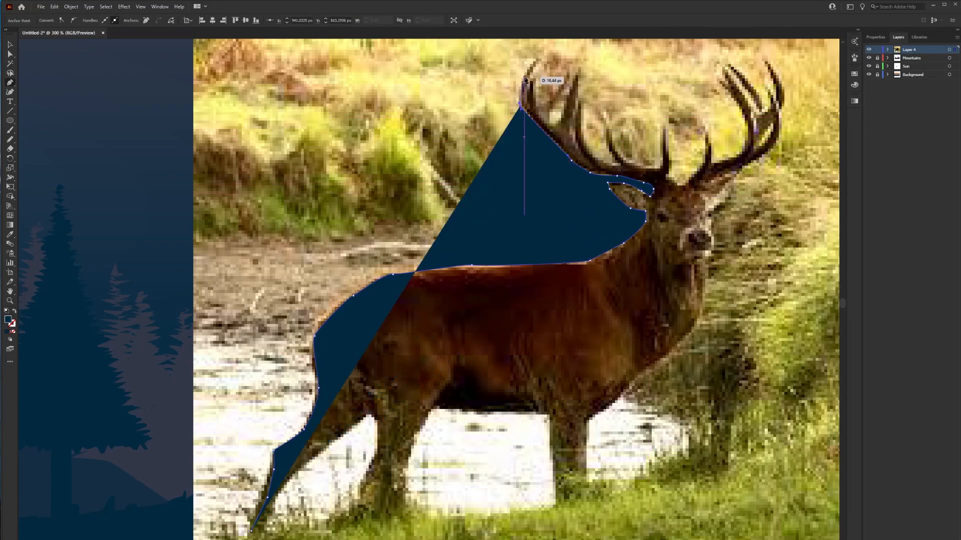
click(530, 98)
click(536, 114)
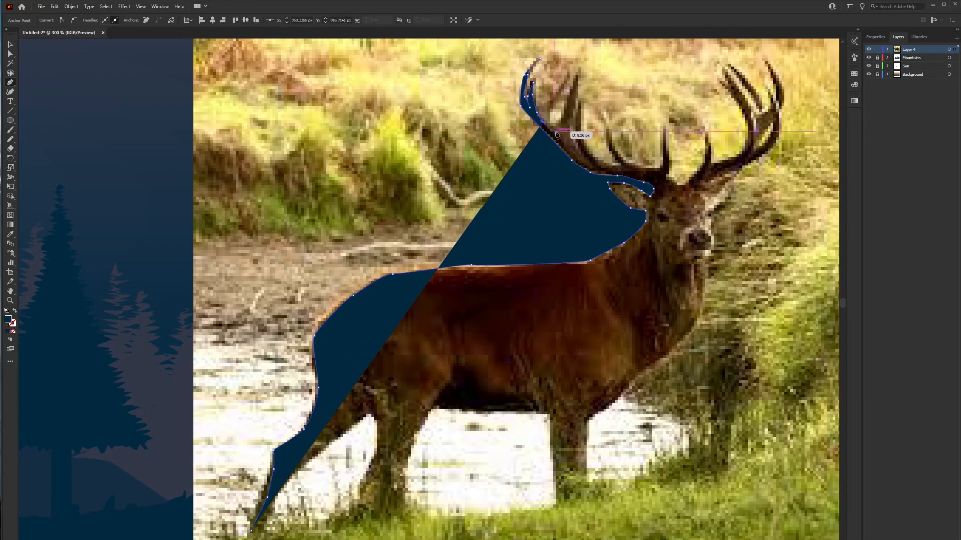
click(559, 131)
click(567, 104)
click(576, 76)
click(568, 128)
click(574, 147)
drag(583, 157, 578, 144)
click(578, 125)
click(580, 103)
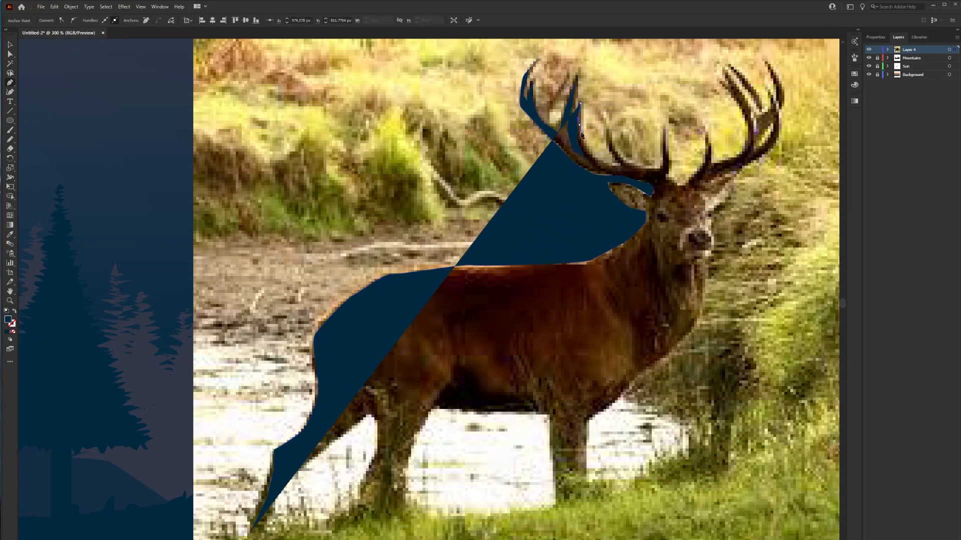
Trace the left-hand antler's lower tines down to the crown, up to the tip of the brow tine
click(582, 147)
click(621, 166)
click(610, 149)
click(606, 133)
click(623, 164)
drag(651, 173, 660, 170)
click(663, 163)
click(664, 132)
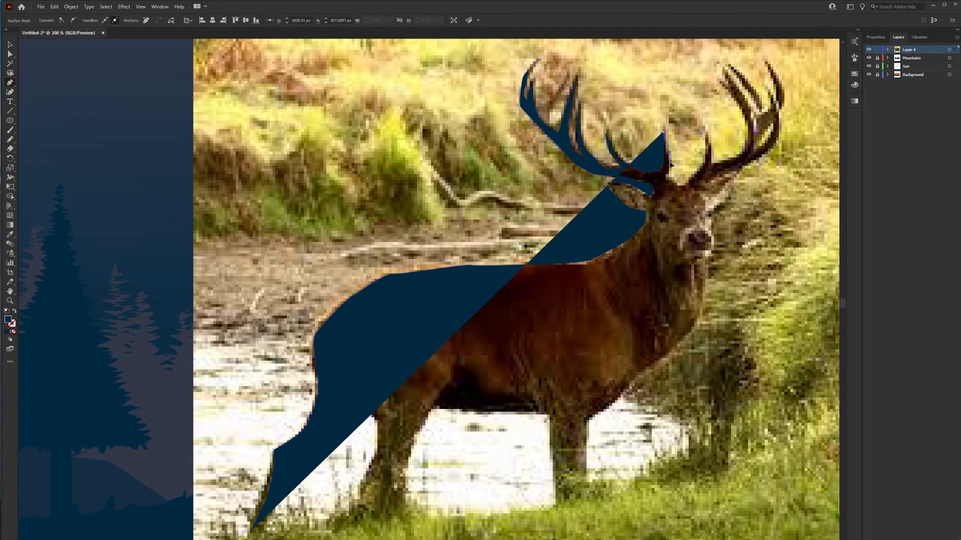
Continue the outline across the deer's crown and along the right-hand antler's brow tine and inner tines
click(670, 156)
click(683, 186)
click(698, 172)
click(706, 135)
click(708, 169)
mouse_move(749, 143)
mouse_down()
mouse_move(746, 120)
mouse_move(755, 152)
mouse_up()
click(718, 83)
click(730, 70)
click(763, 104)
Trace the right-hand antler's outer tines and follow its outer edge back down to the head
click(764, 115)
click(775, 104)
click(765, 65)
click(781, 88)
click(769, 129)
click(775, 127)
click(769, 92)
click(780, 126)
click(765, 152)
click(721, 186)
Trace the deer's face, chest, front leg, belly and remaining hind leg, and close the outline
click(712, 202)
click(711, 224)
click(714, 243)
drag(705, 315, 705, 316)
click(699, 331)
click(663, 360)
click(634, 390)
click(590, 419)
click(585, 511)
click(558, 513)
click(548, 417)
click(783, 152)
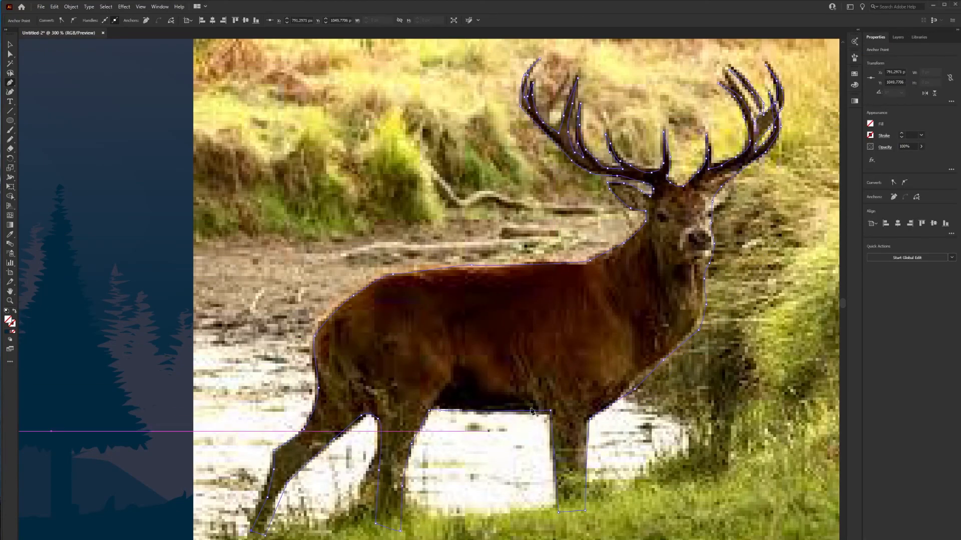
Fill the deer outline with the dark navy #012840 swatch
click(870, 125)
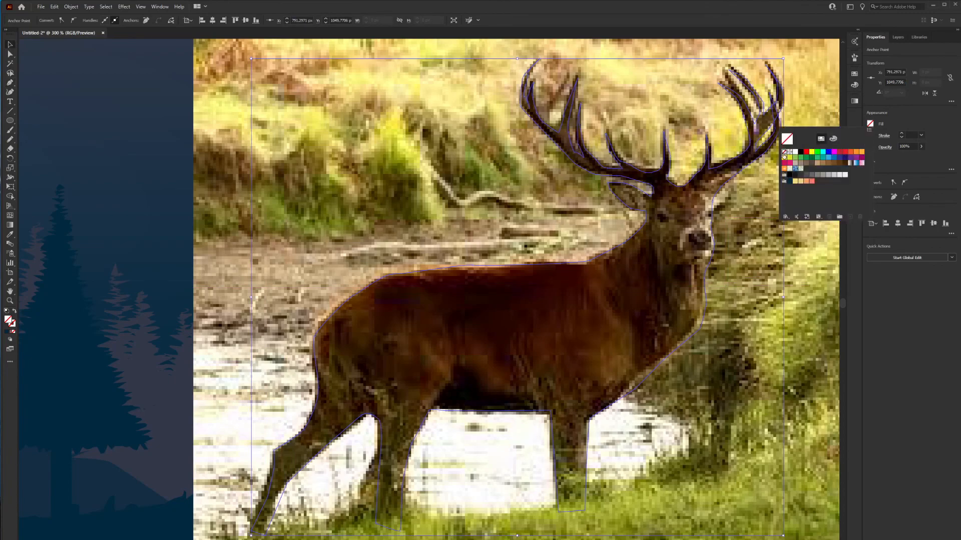
click(789, 182)
click(790, 367)
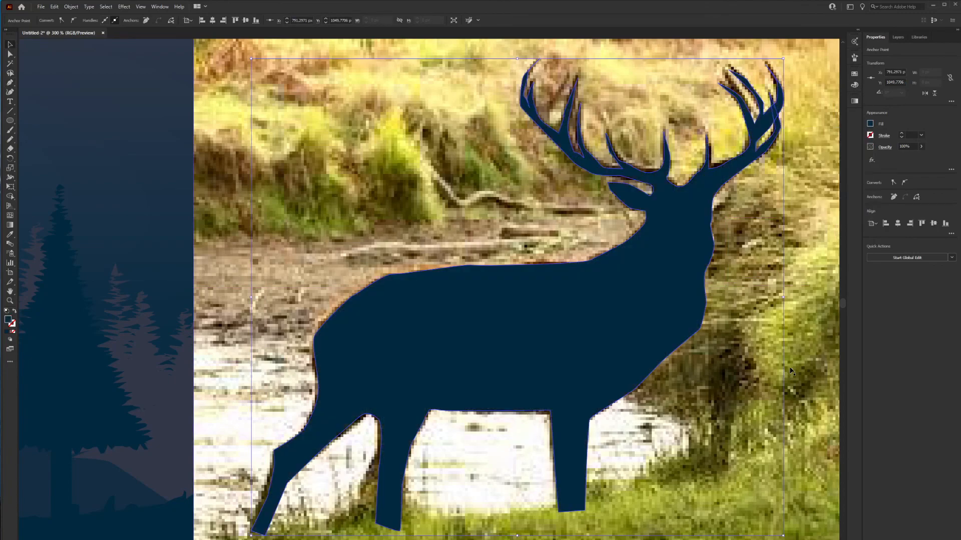
Delete the deer reference photo behind the silhouette
click(807, 362)
scroll(813, 347, down, 2)
scroll(814, 349, down, 2)
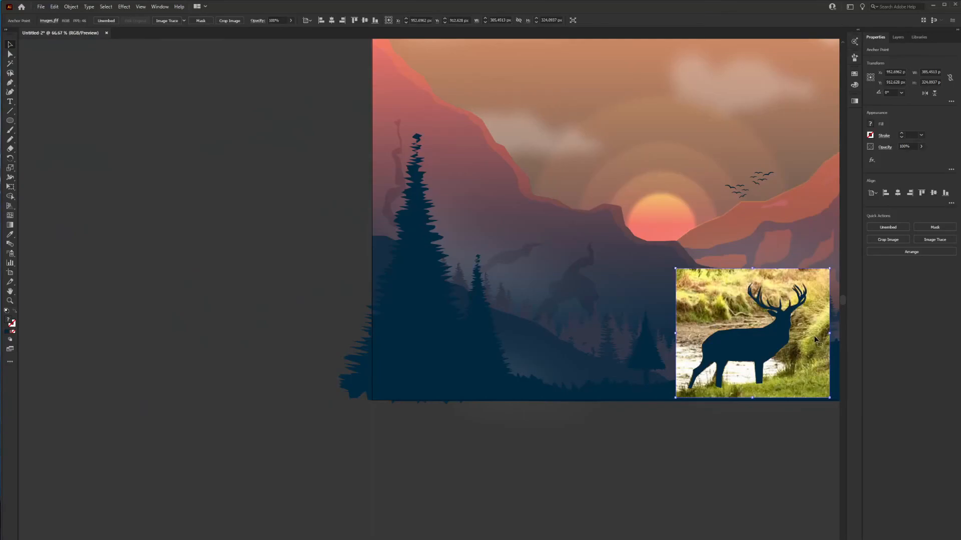
key(Delete)
Position the deer silhouette on the dark foreground hill, just beside the right-hand group of pines, and deselect it
drag(717, 248, 397, 328)
drag(423, 456, 502, 396)
click(621, 513)
key(ctrl+shift+a)
scroll(471, 504, down, 1)
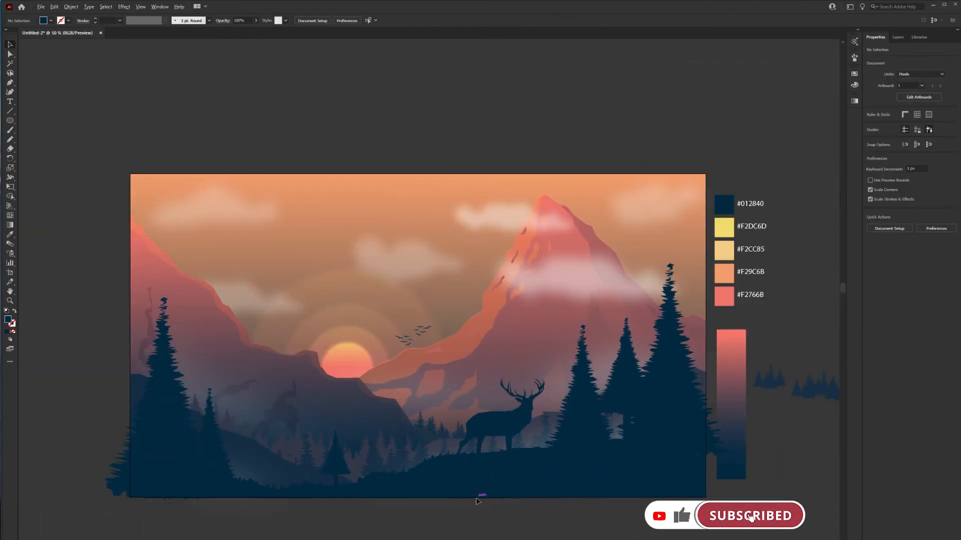
drag(461, 362, 477, 326)
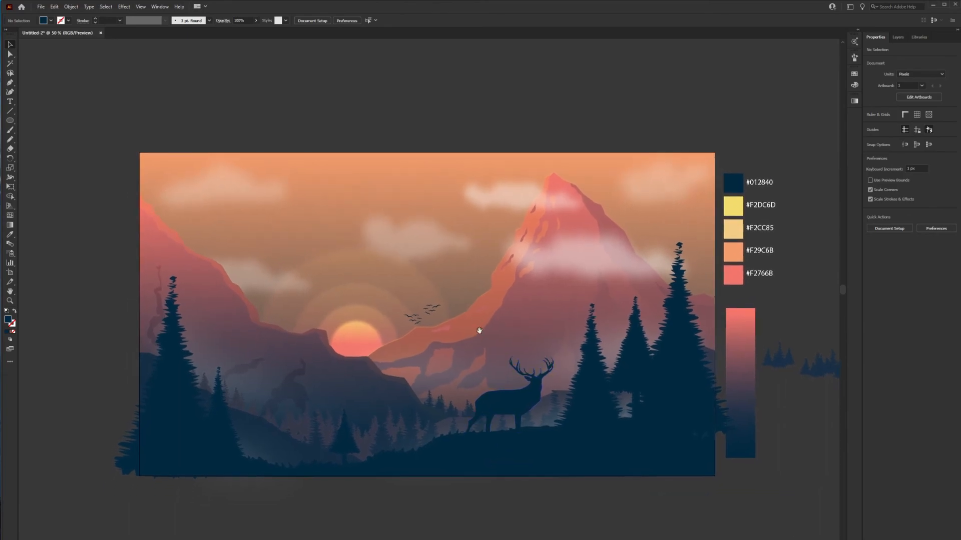